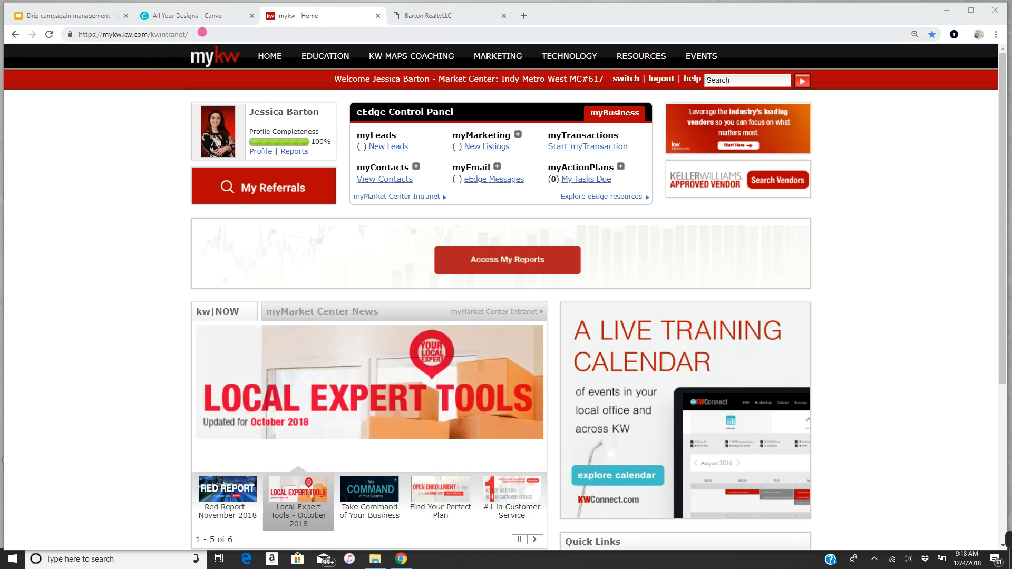
- From myMarketing > Manage and Create Campaigns, start a new campaign to list the 64 templates
click(519, 136)
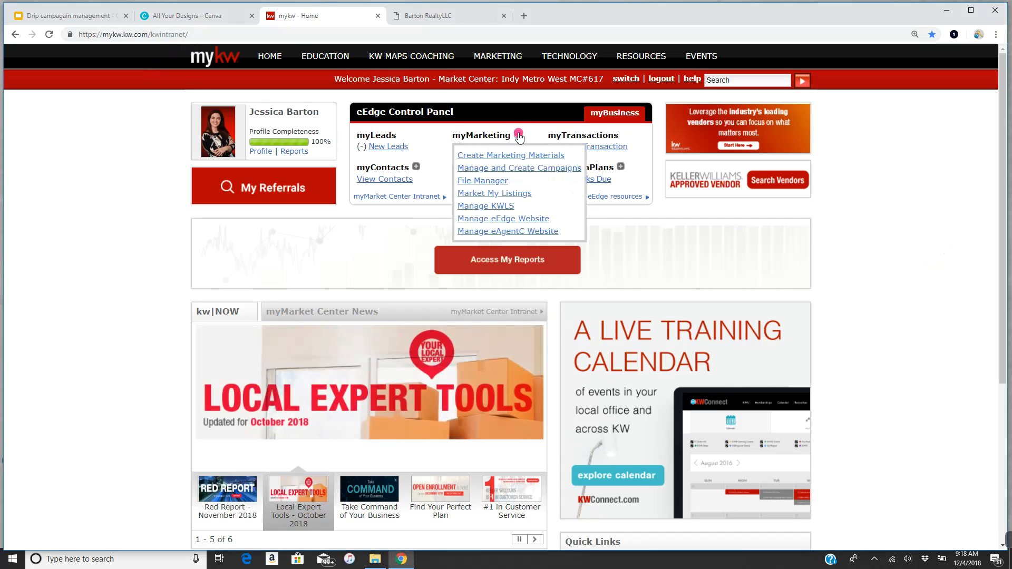
click(509, 167)
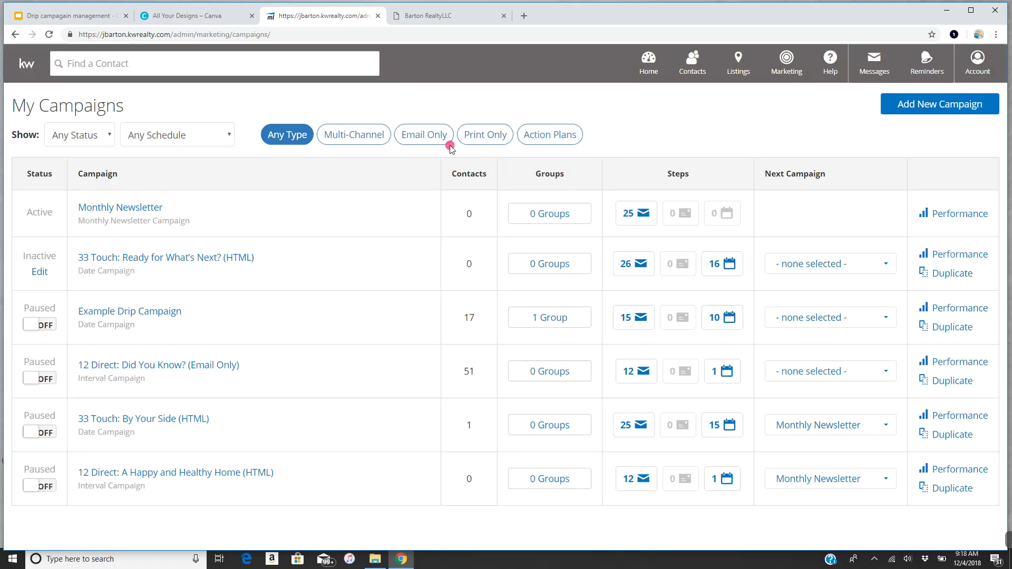
click(984, 105)
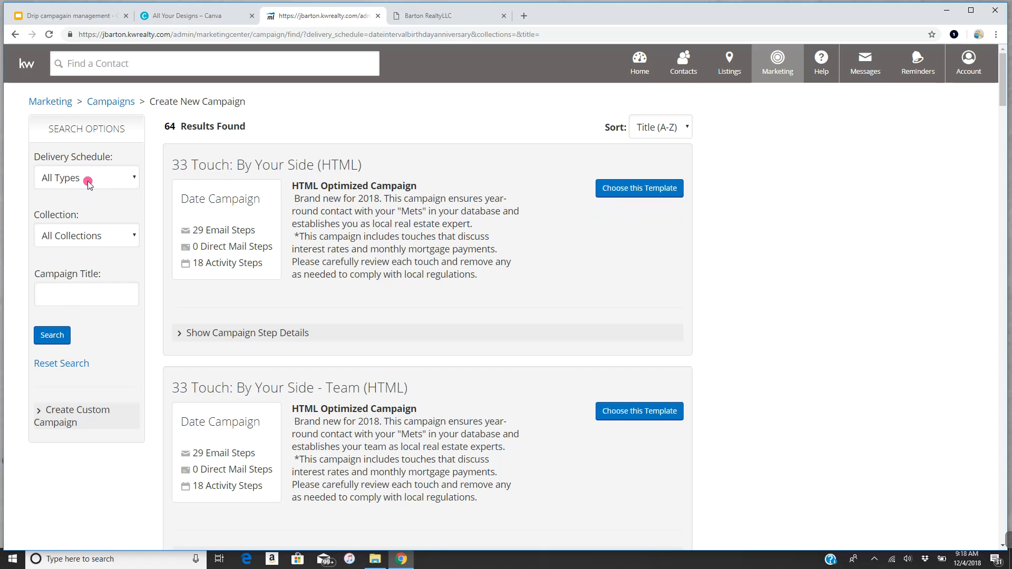
- Create a custom date-based campaign from the Create Custom Campaign options
click(72, 423)
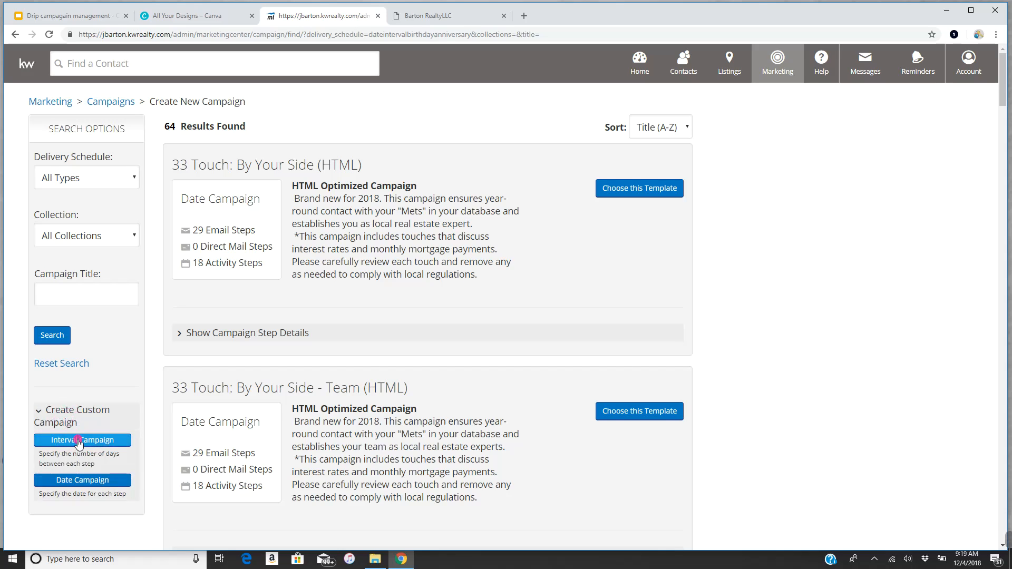
click(91, 440)
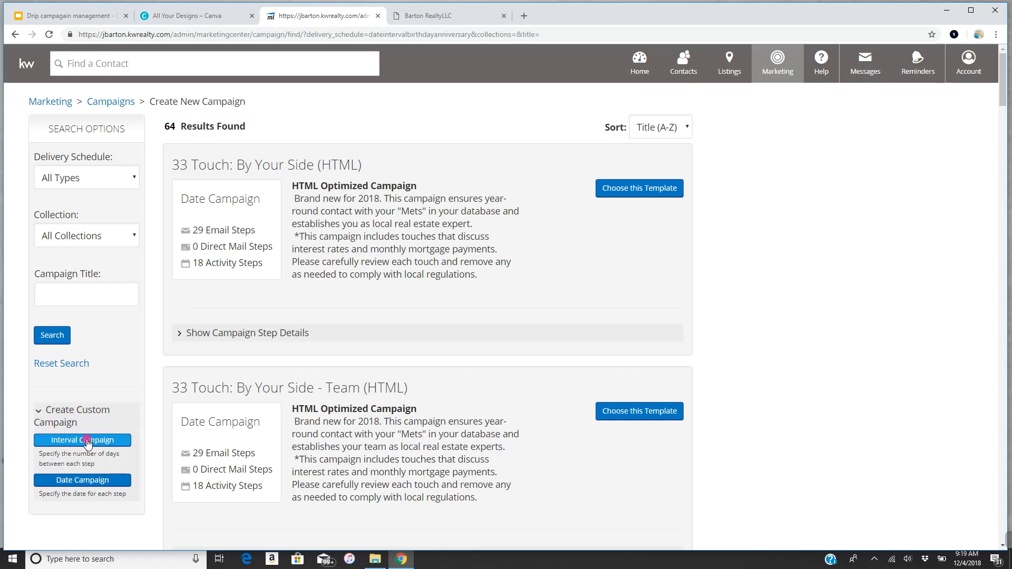
click(89, 482)
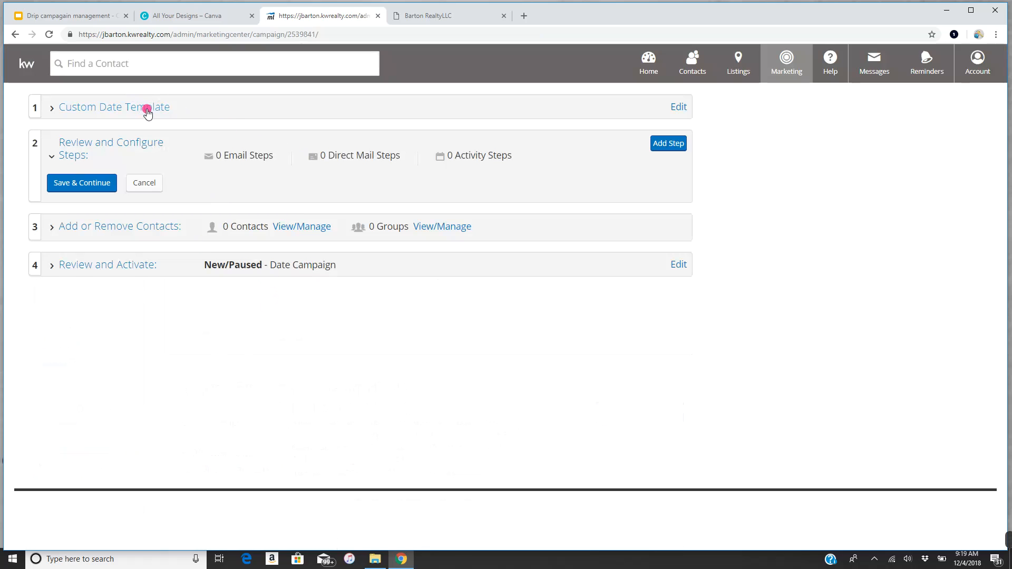
- Rename the campaign to 'Holiday Example 1' and save it
click(678, 108)
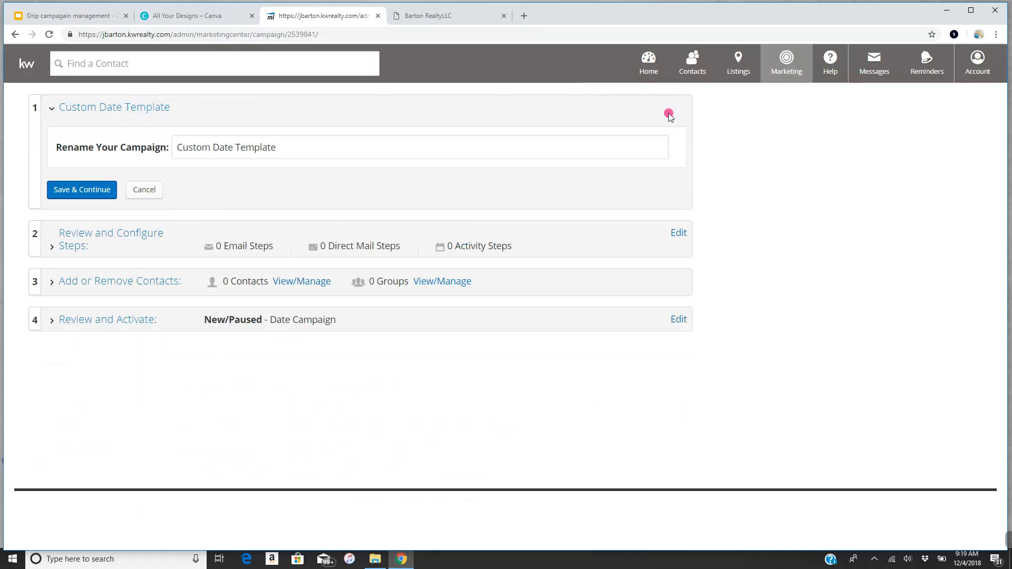
drag(355, 151, 62, 168)
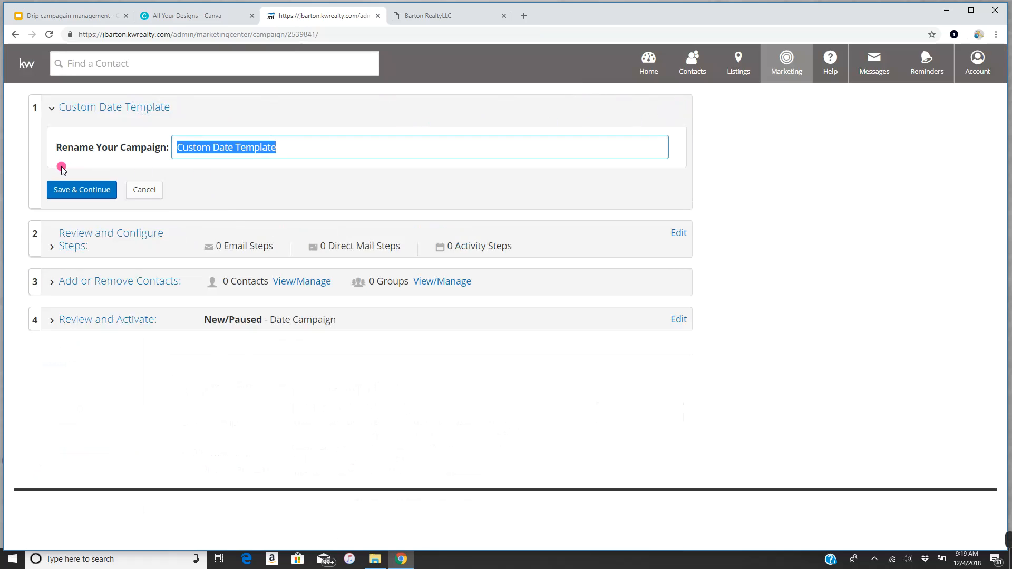
text(Holiday)
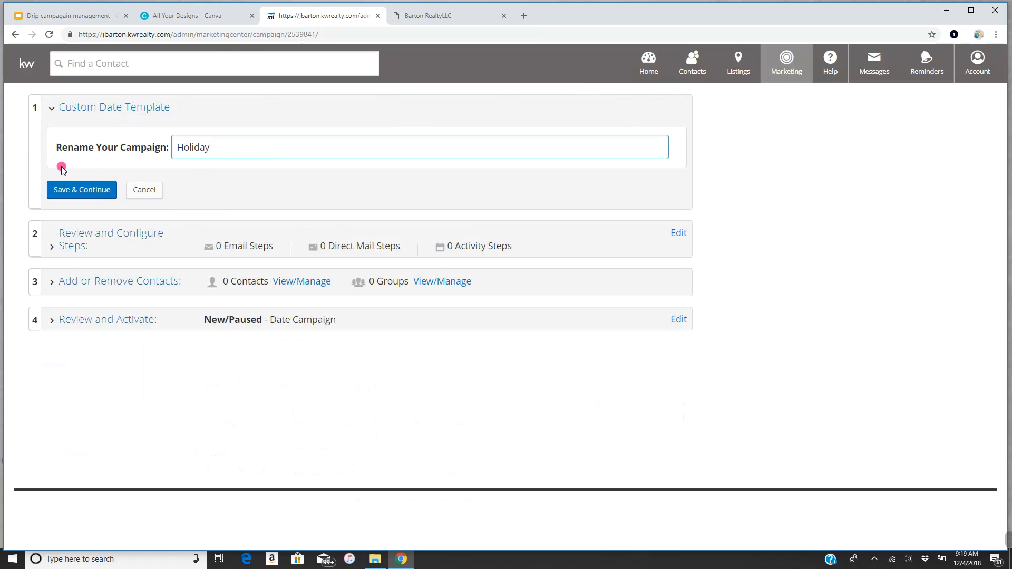
text( Example 1)
click(79, 189)
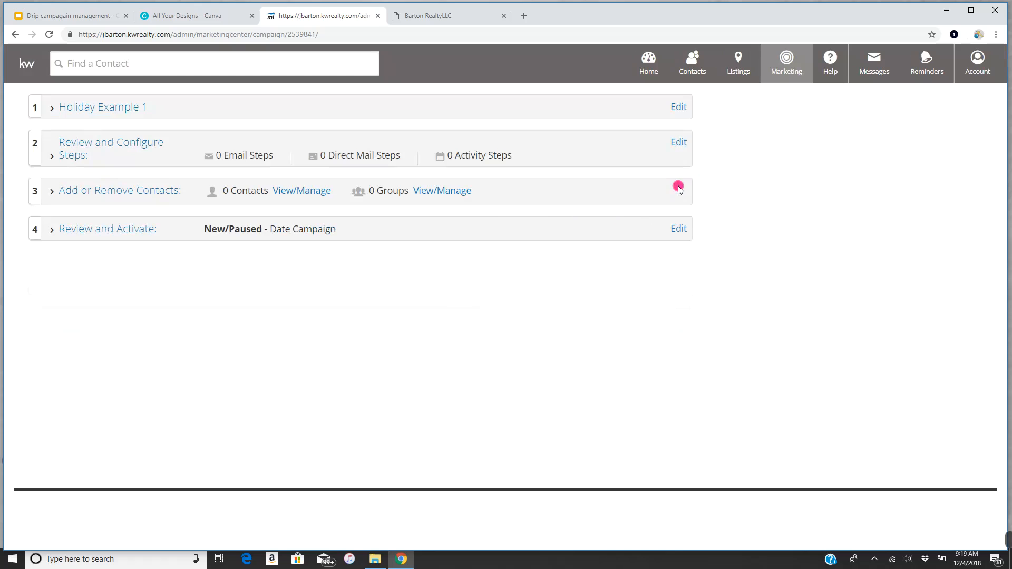
- Add an Email step to the campaign, opening the 482-design library
click(679, 142)
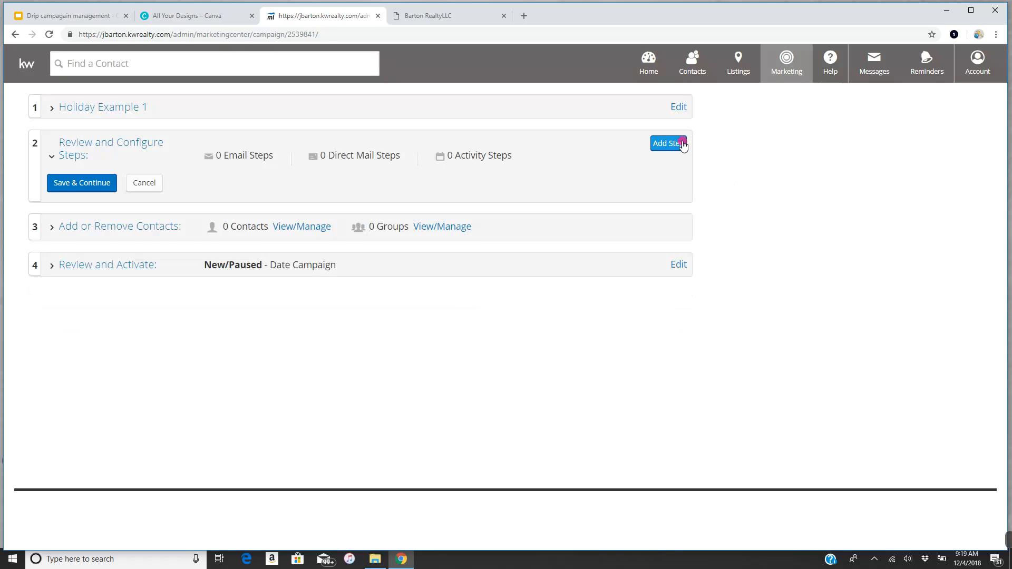
click(680, 144)
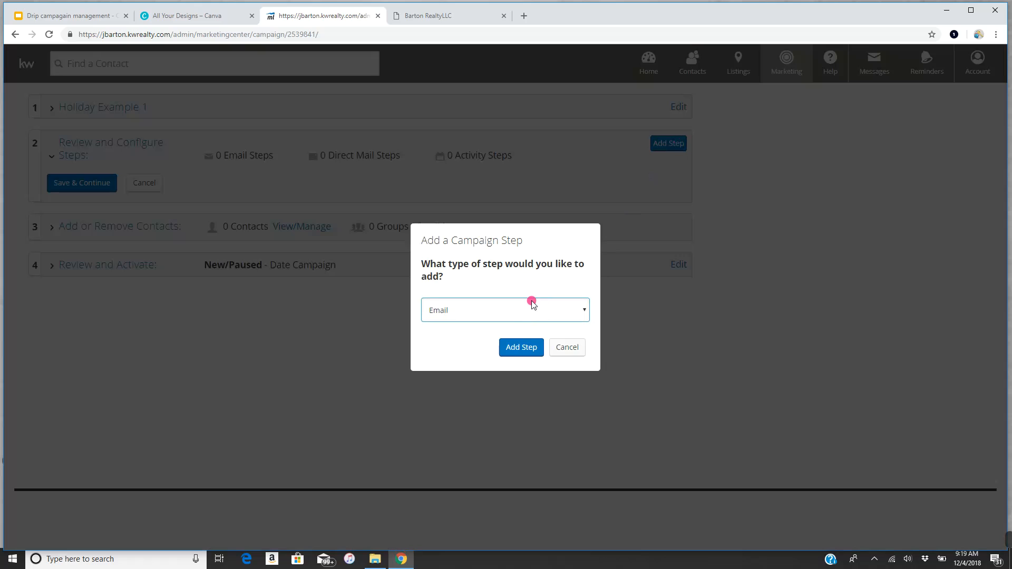
click(527, 347)
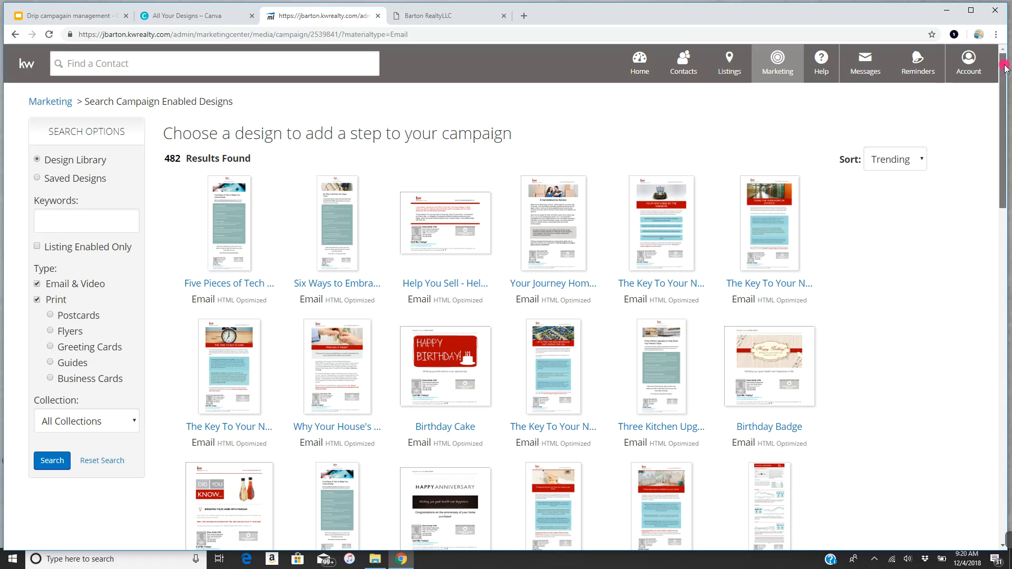
- Scroll to the bottom of the design results and open the Anniversary Red email design
drag(1006, 67, 1007, 524)
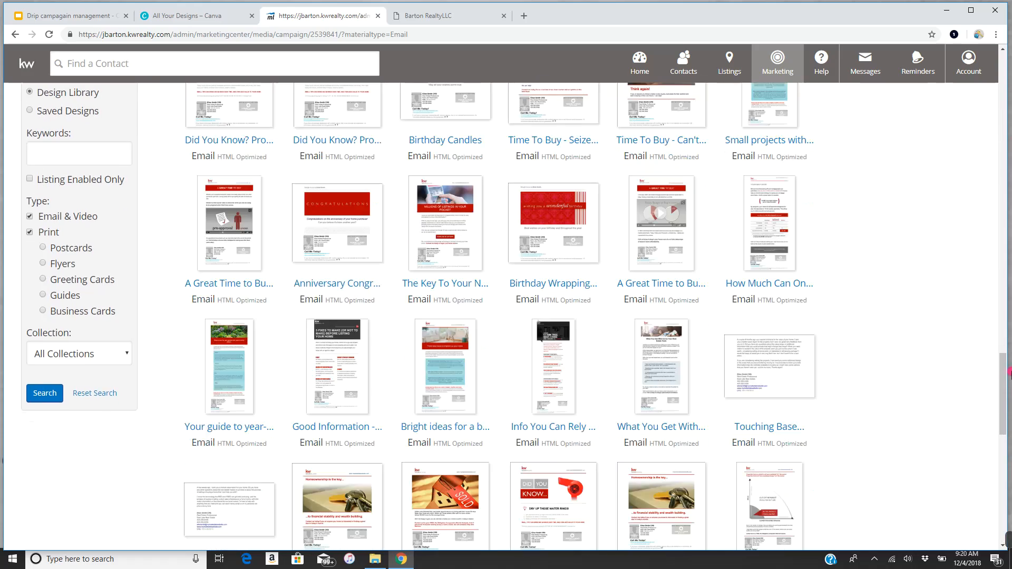
mouse_move(1003, 381)
mouse_down()
mouse_move(1005, 398)
mouse_move(1011, 377)
mouse_up()
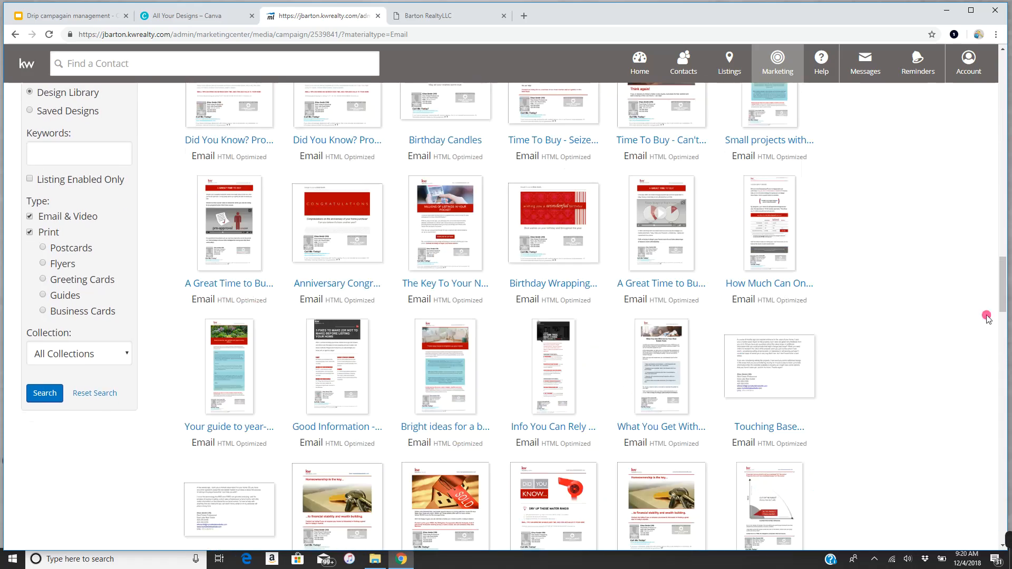
drag(1003, 297, 998, 551)
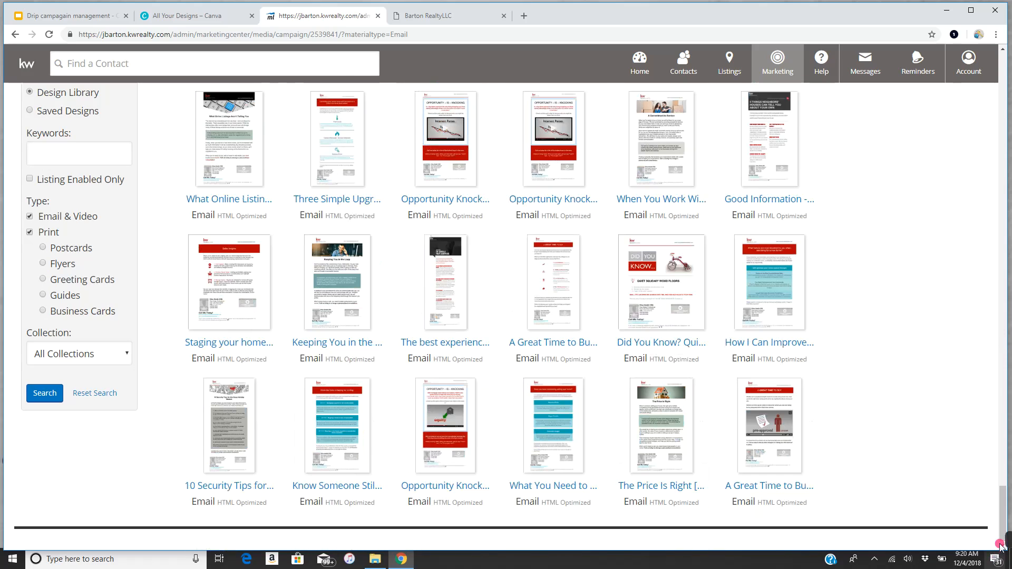
drag(1006, 349, 1006, 479)
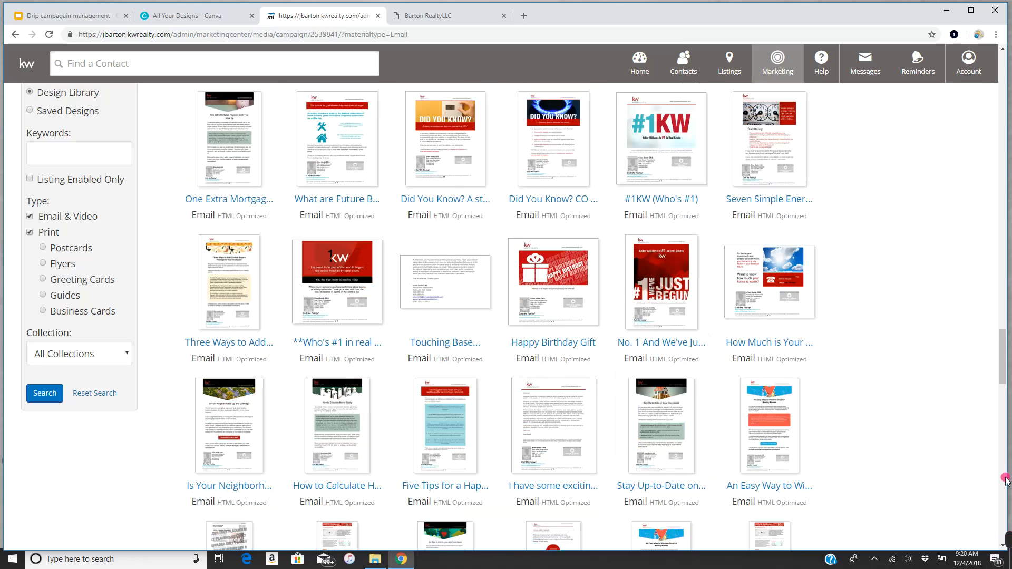
drag(1004, 343, 994, 554)
drag(1002, 475, 1002, 491)
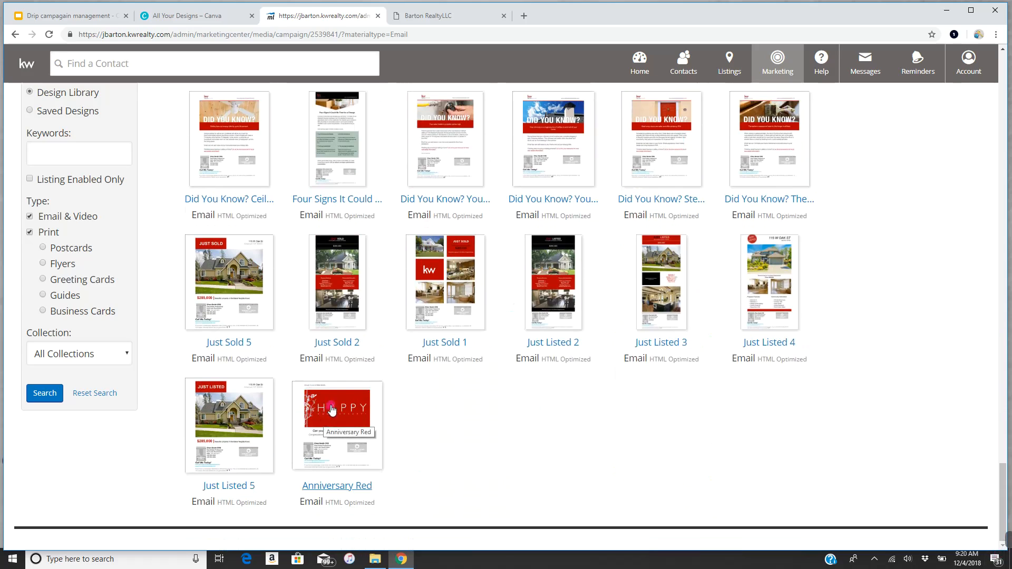
click(335, 486)
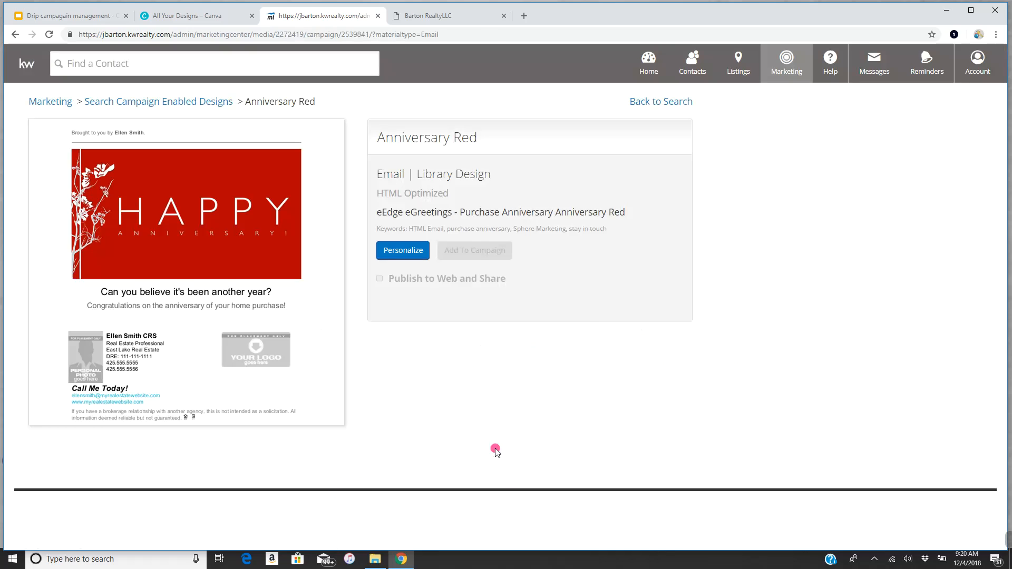
- Personalize Anniversary Red, delete its 'Brought to you by' line, and place the cursor there
click(399, 256)
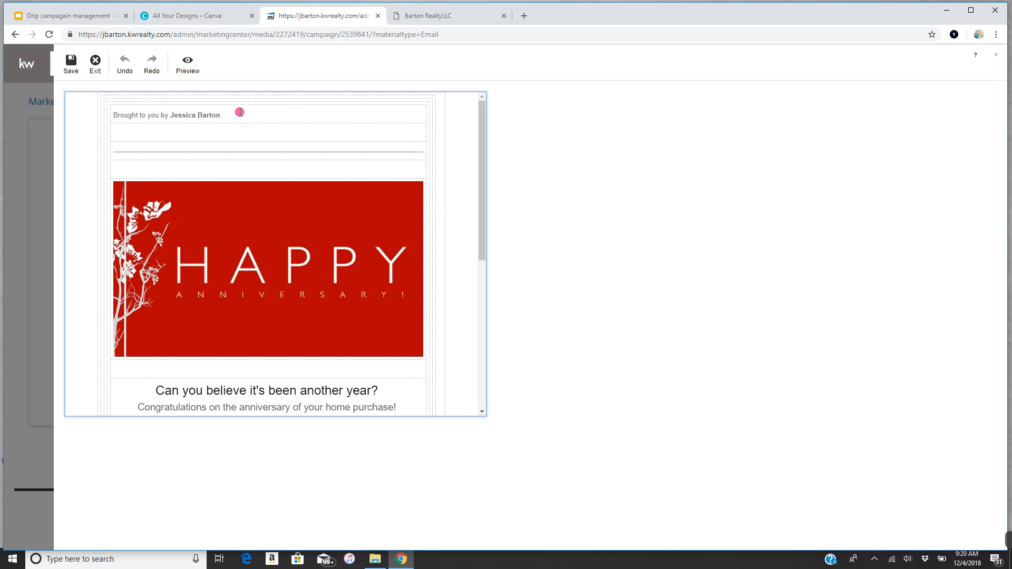
drag(244, 116, 71, 133)
key(Delete)
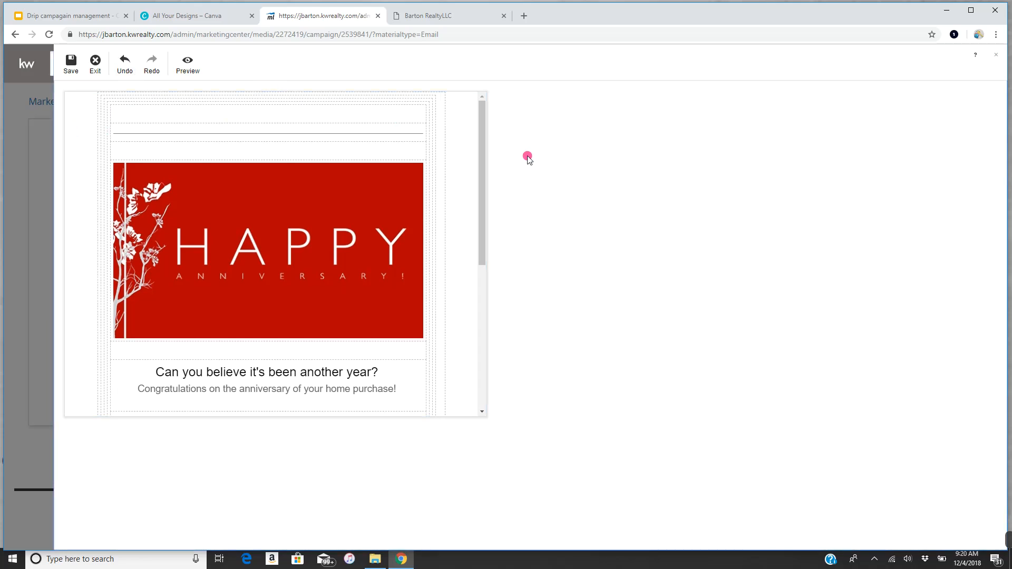
drag(482, 135, 470, 78)
click(161, 135)
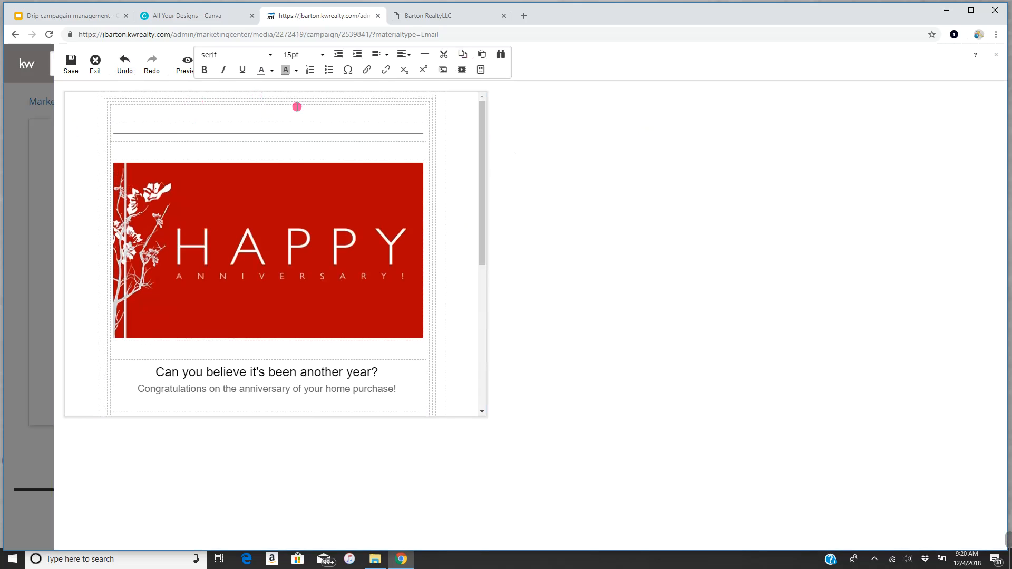
- Insert the KW Indy Metro West logo from the Uncategorized images into the top cell
click(441, 69)
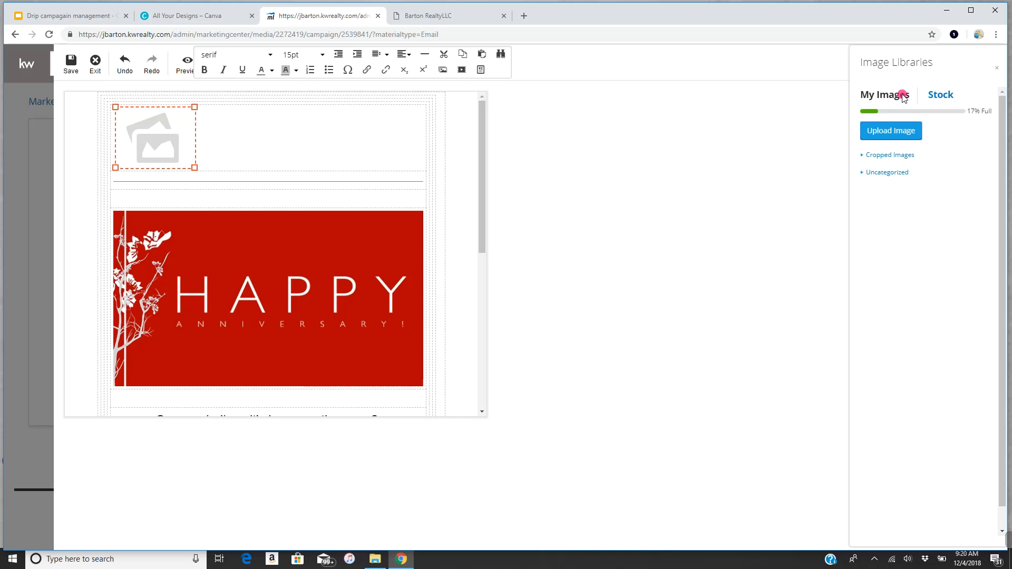
click(897, 94)
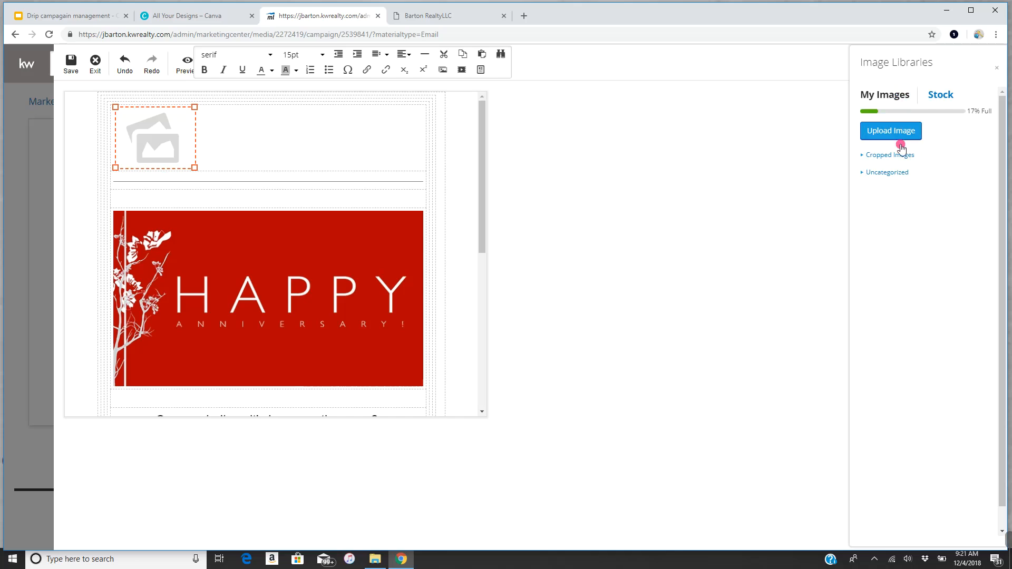
click(895, 174)
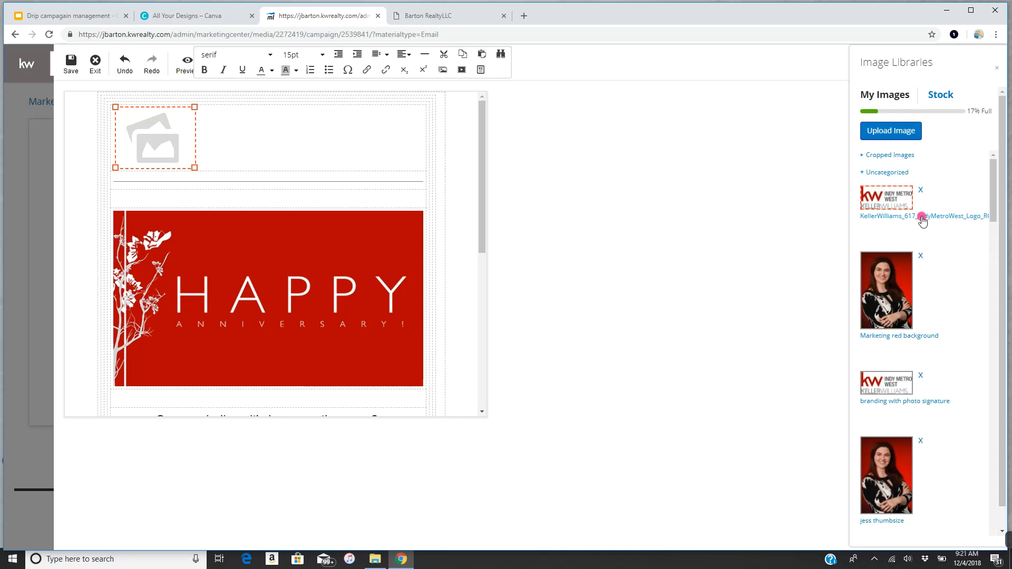
double_click(890, 202)
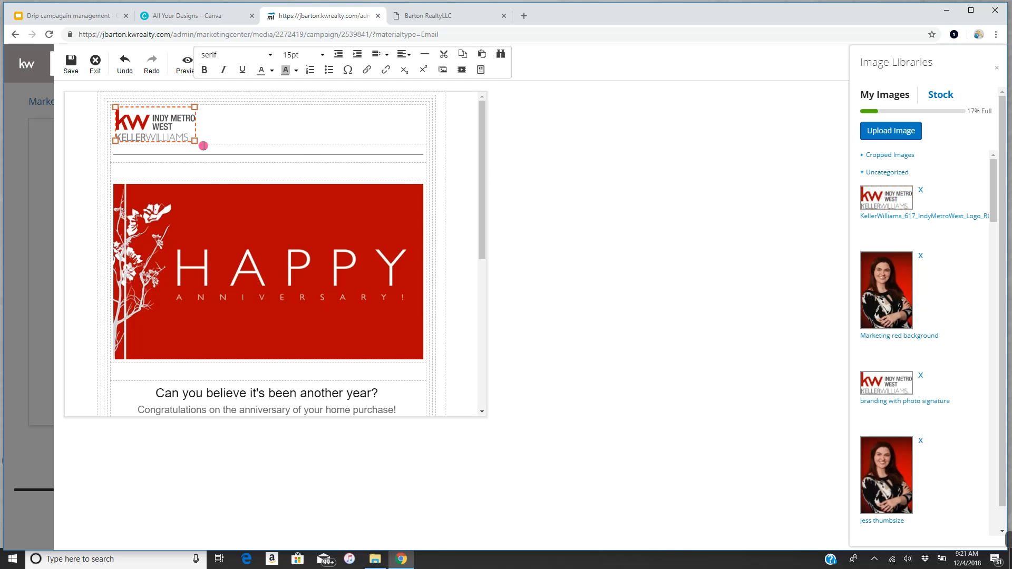
drag(193, 141, 202, 146)
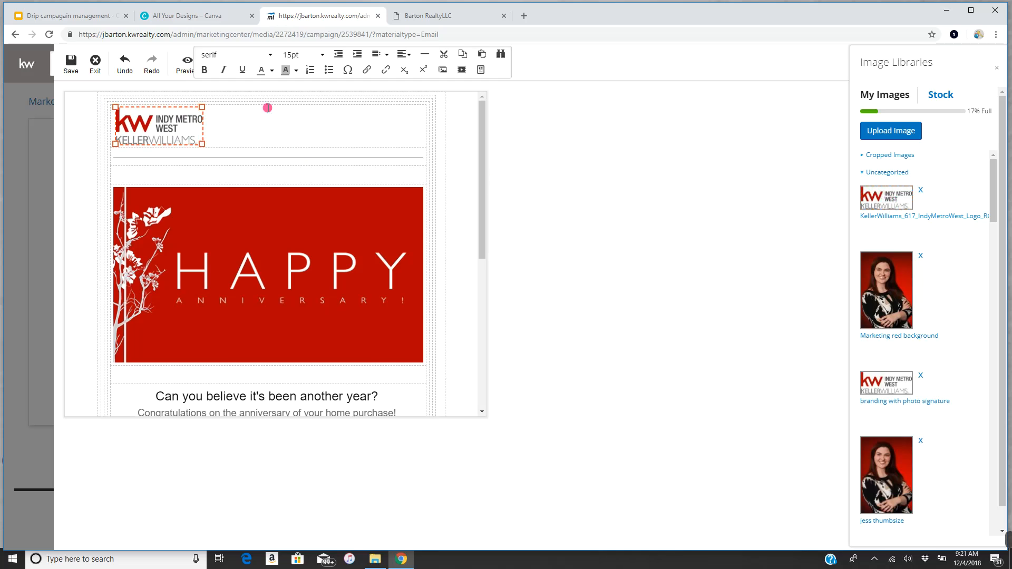
- Enlarge the KW logo and set its alignment to center
click(386, 55)
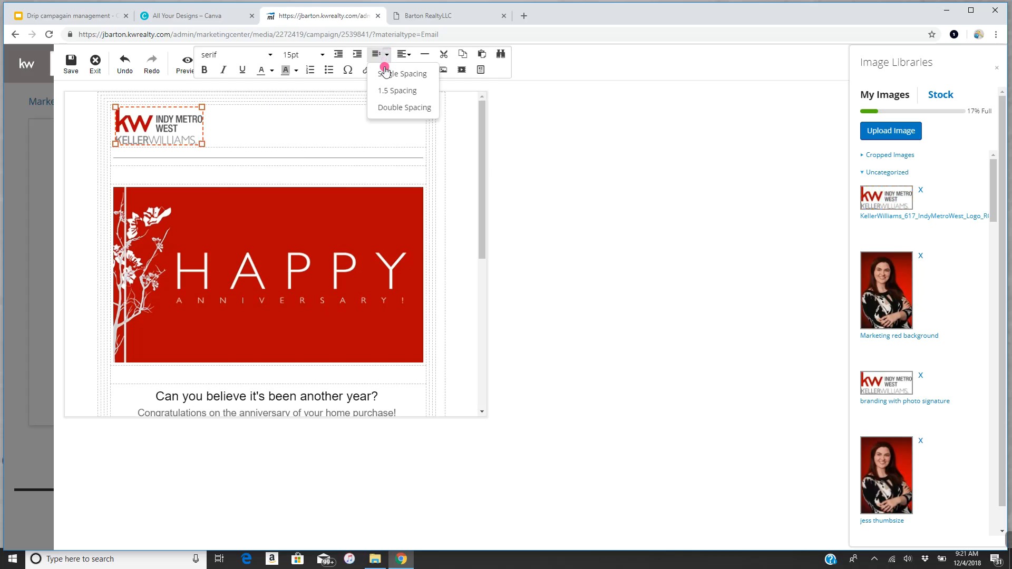
click(413, 54)
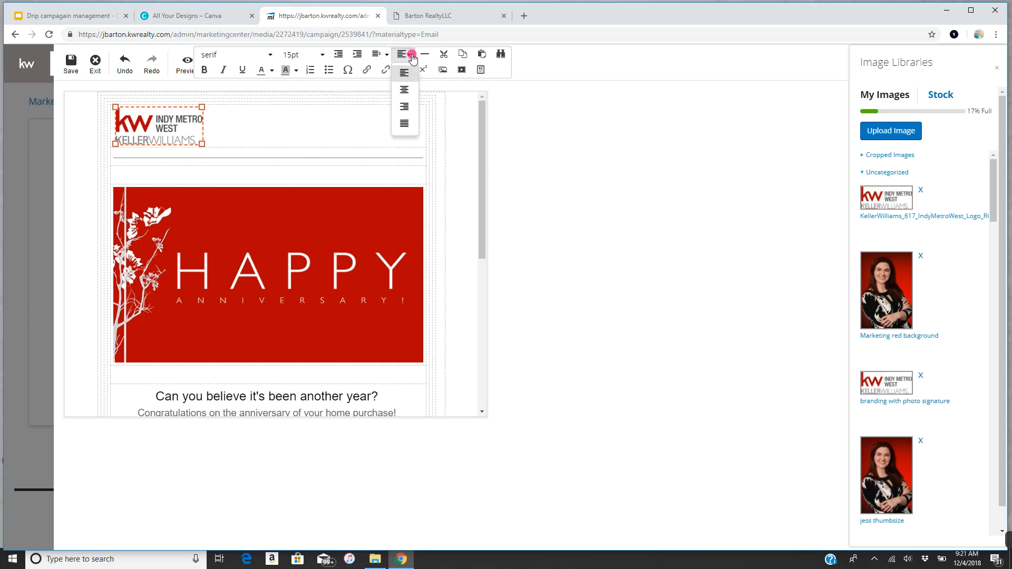
click(401, 95)
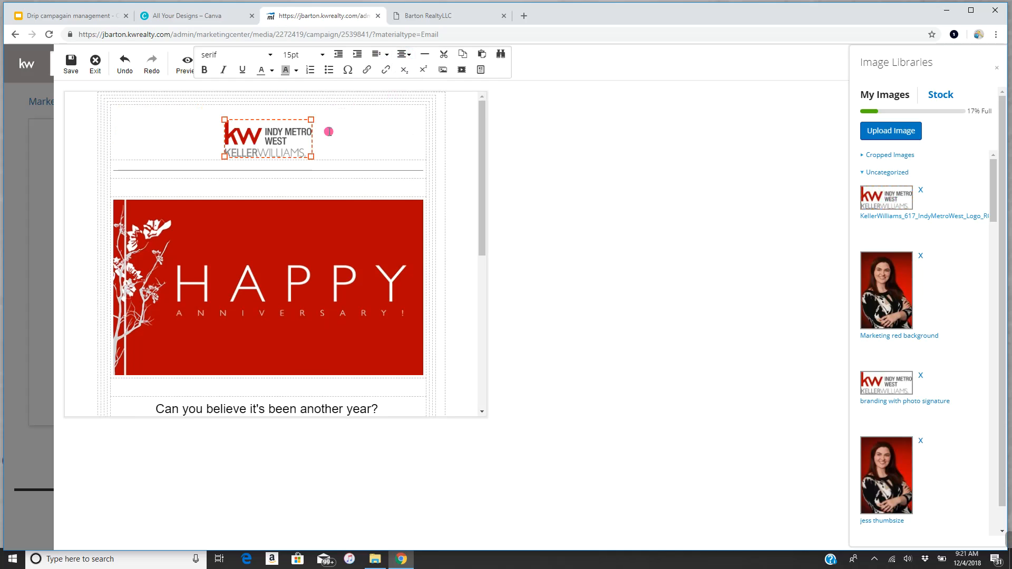
drag(314, 116, 320, 111)
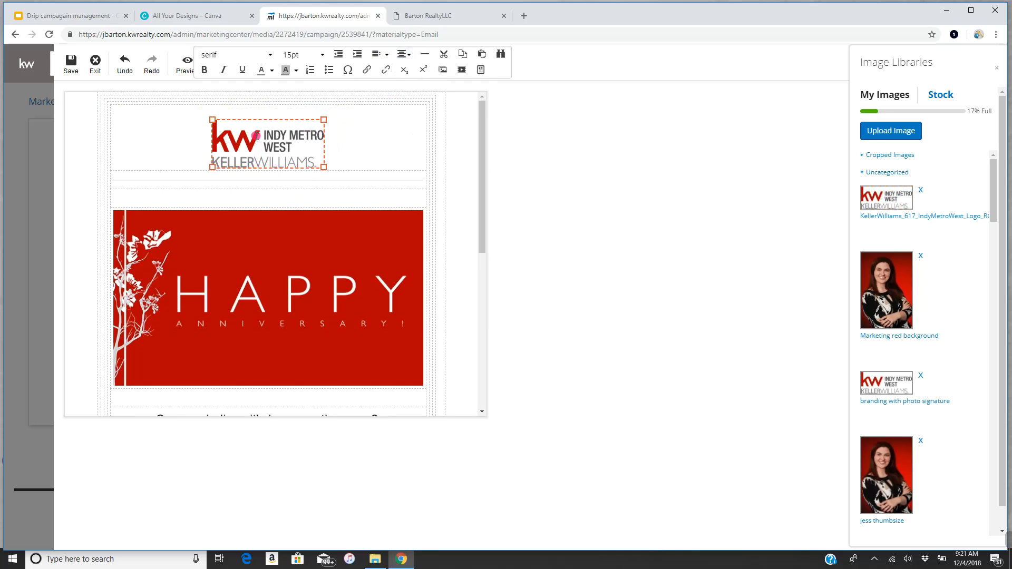
click(403, 55)
click(403, 89)
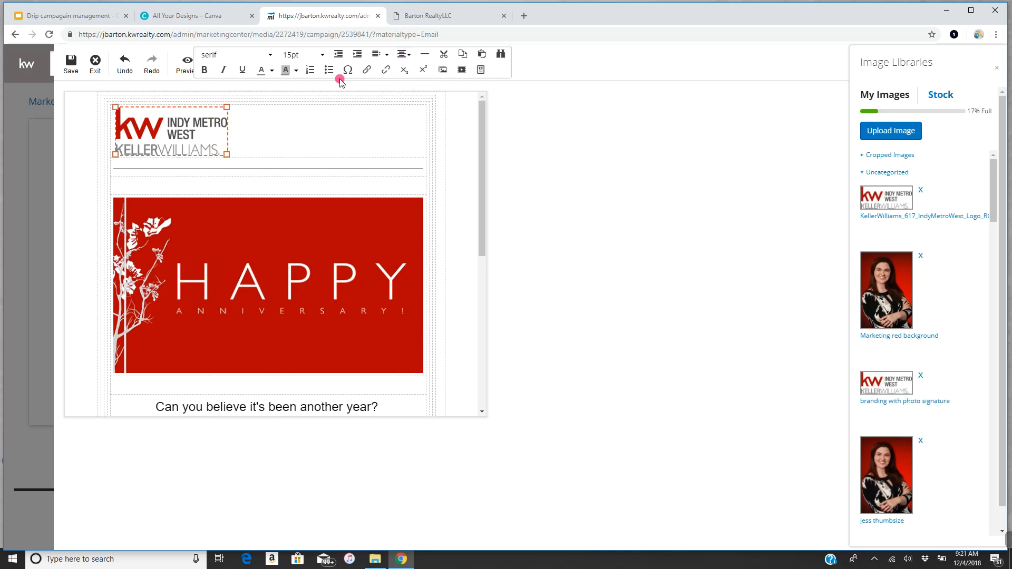
click(404, 54)
click(402, 91)
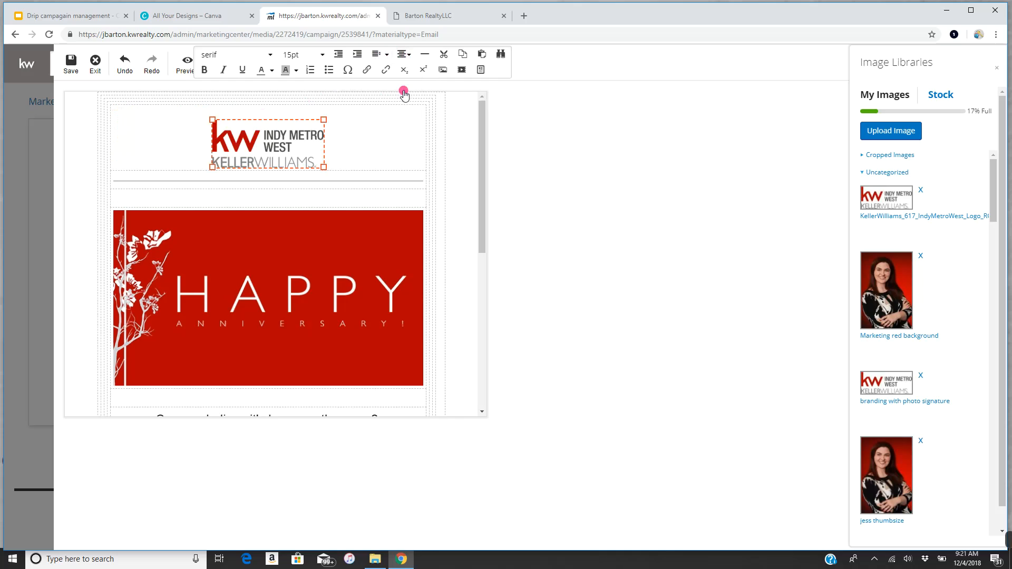
scroll(319, 227, down, 1)
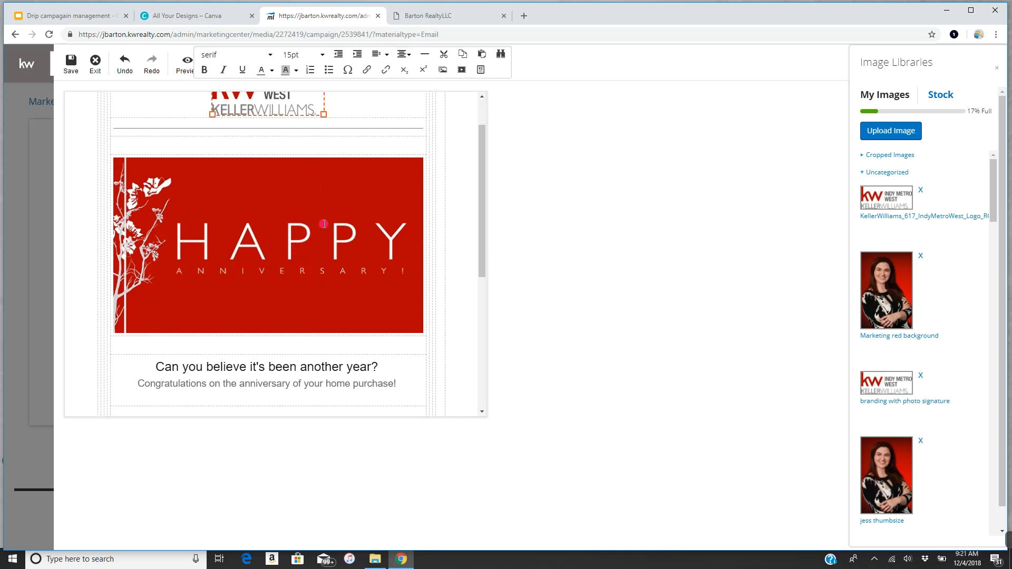
- Replace the Happy Anniversary banner by uploading New Year 2019.png
click(298, 228)
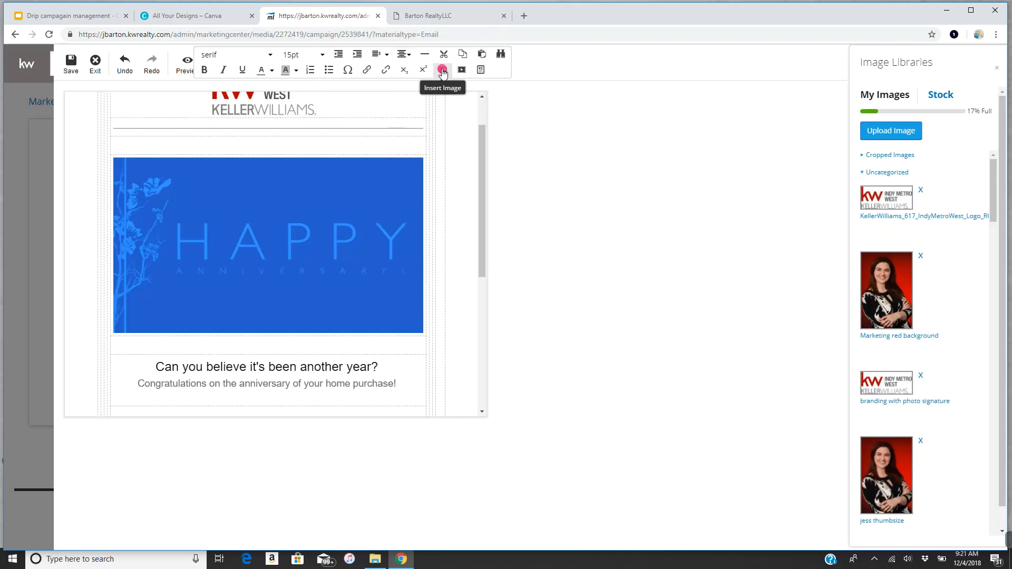
click(443, 70)
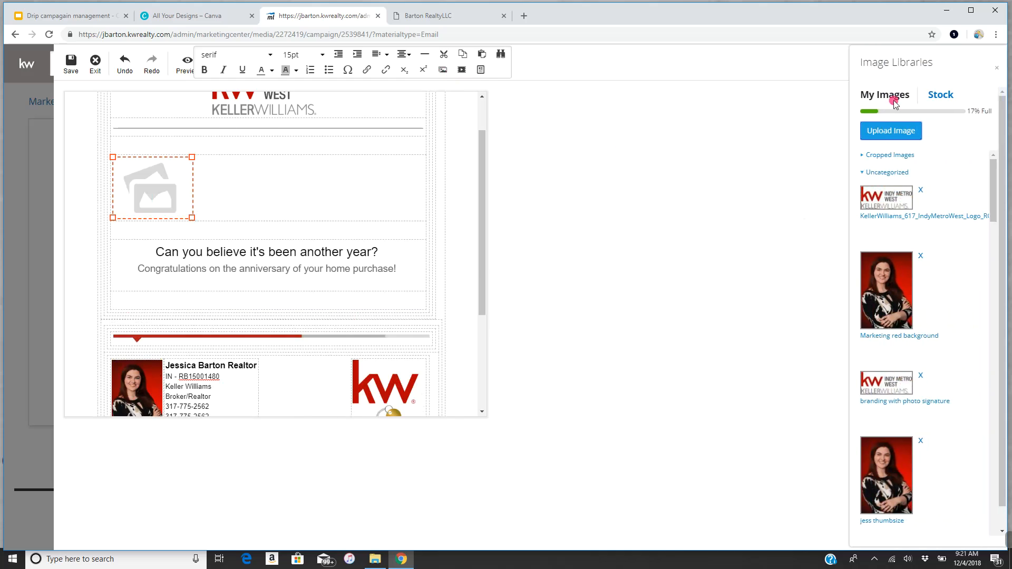
click(906, 133)
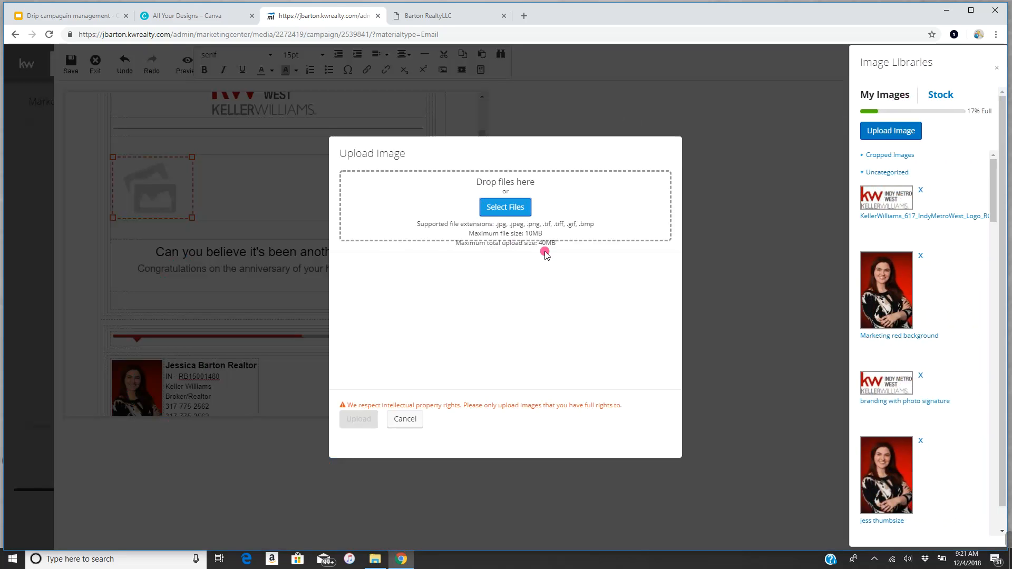
click(516, 207)
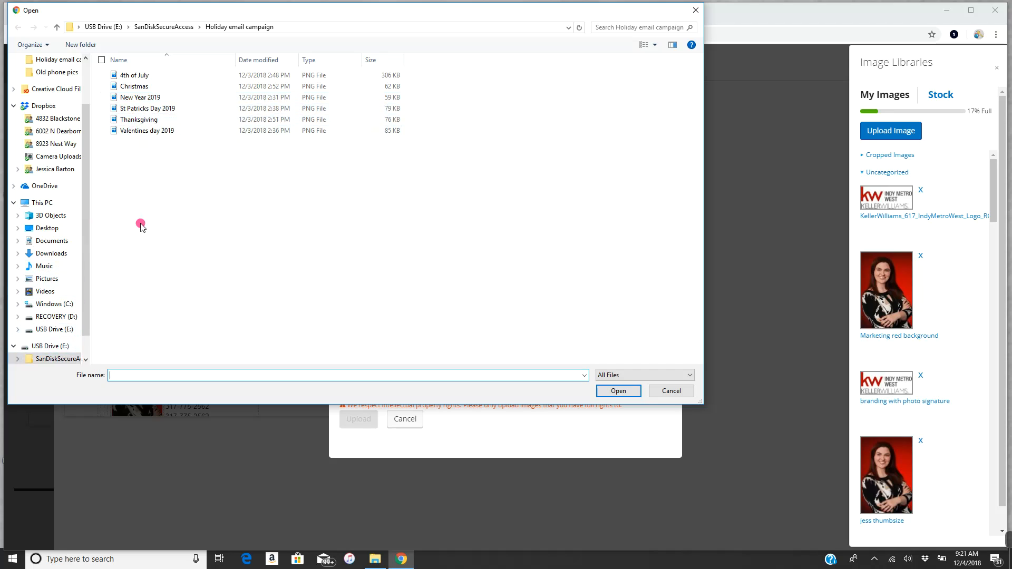
double_click(143, 99)
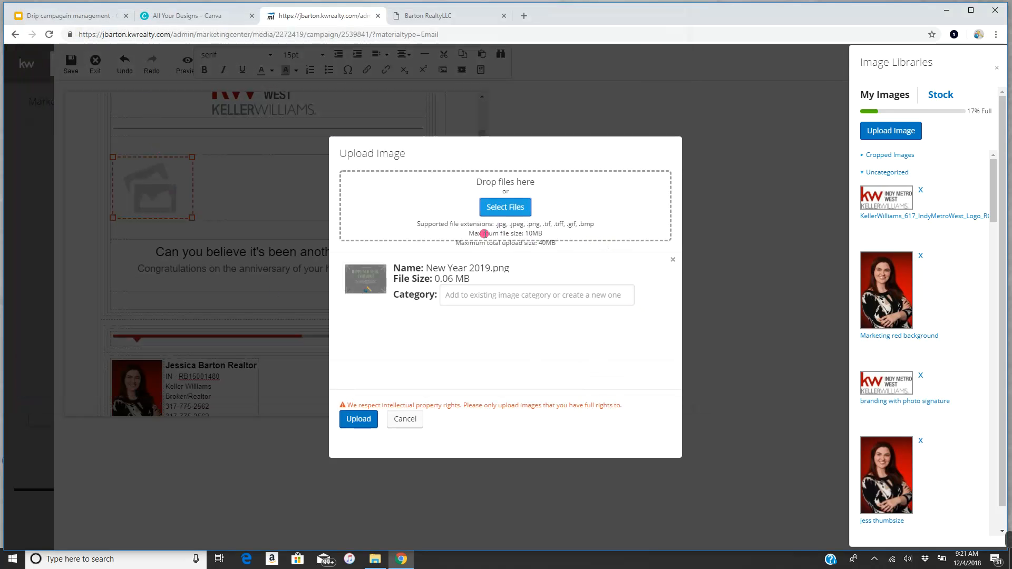
click(362, 420)
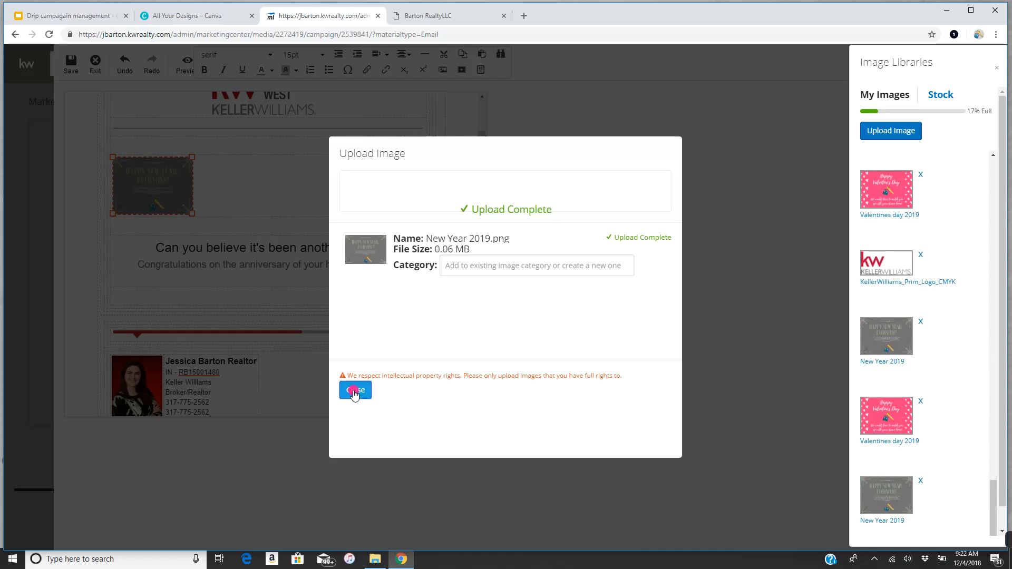
- Widen the New Year image to full content width and move it above the divider
click(354, 391)
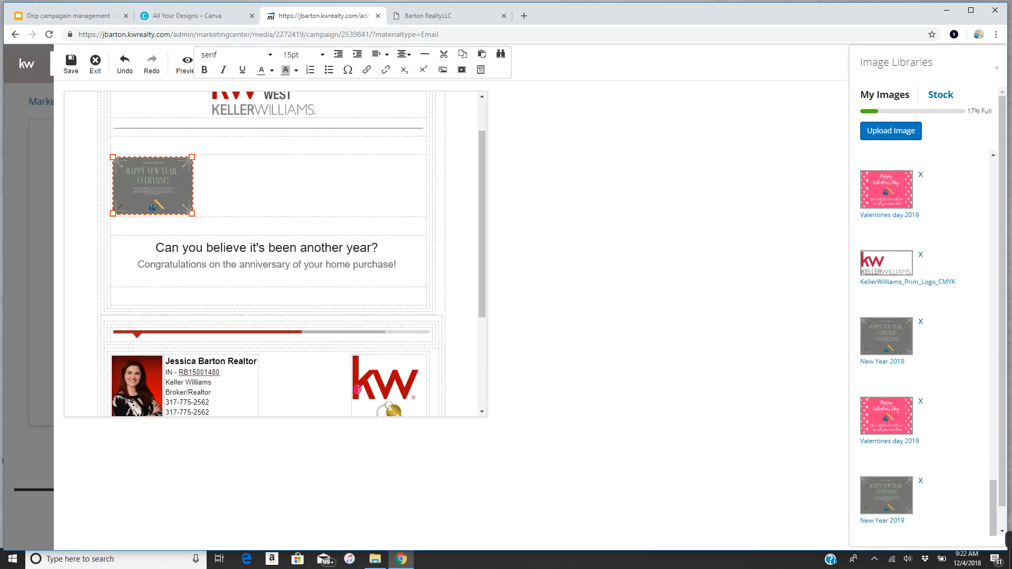
drag(194, 209, 428, 182)
drag(289, 158, 286, 128)
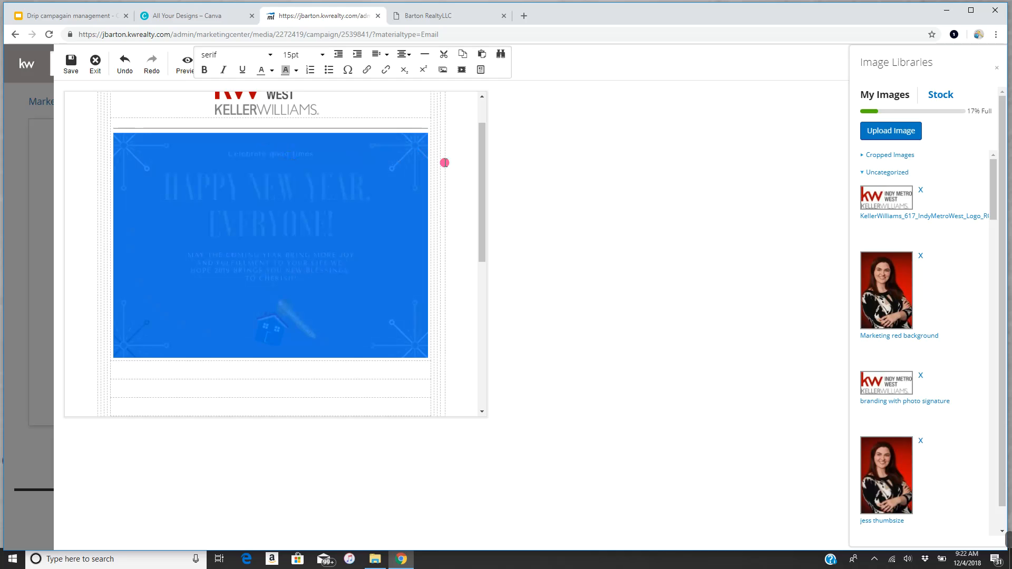
- Delete the two anniversary greeting lines
mouse_move(479, 154)
mouse_down()
mouse_move(479, 217)
mouse_move(490, 165)
mouse_move(481, 138)
mouse_move(499, 232)
mouse_up()
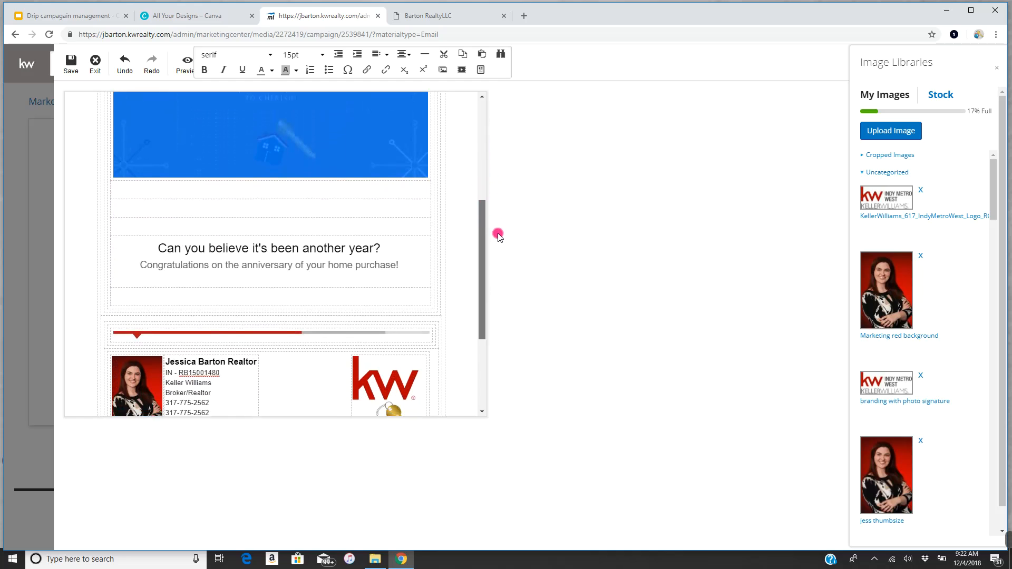
click(406, 252)
drag(406, 253, 160, 227)
key(Delete)
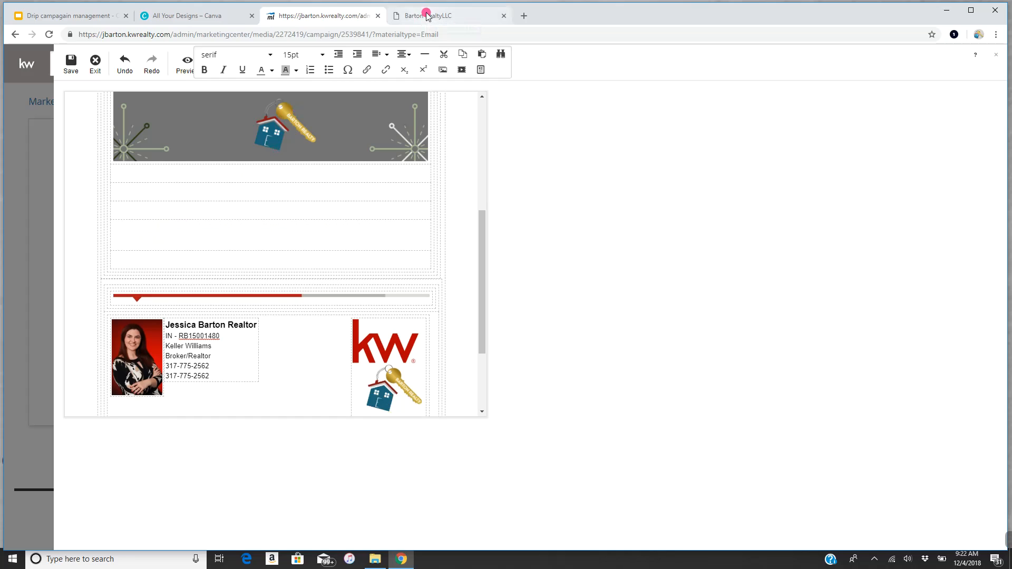
- Open the #newyearcocktail2019 blog post on the Barton Realty website
click(427, 16)
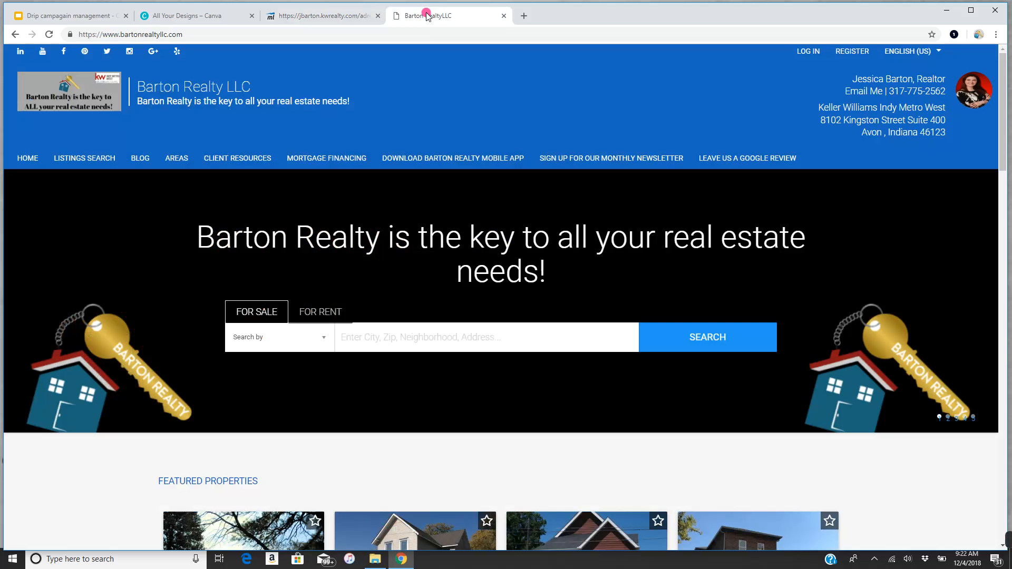
scroll(389, 422, down, 20)
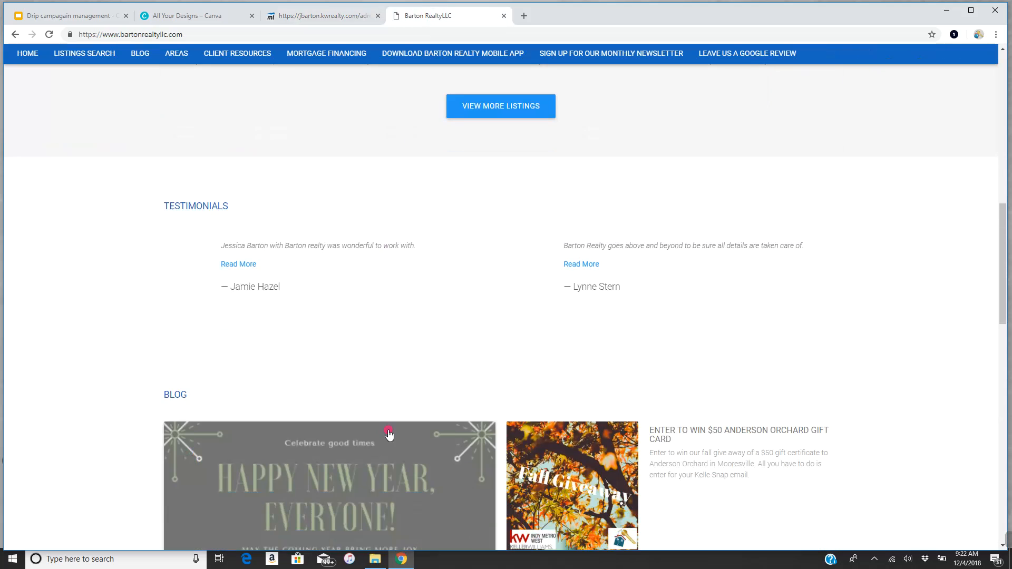
scroll(384, 407, up, 4)
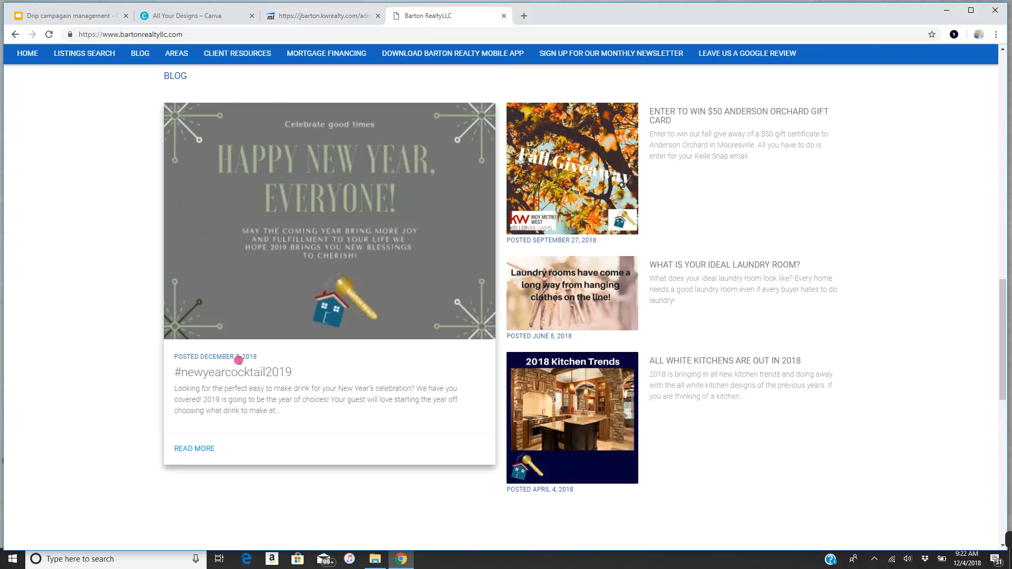
click(253, 373)
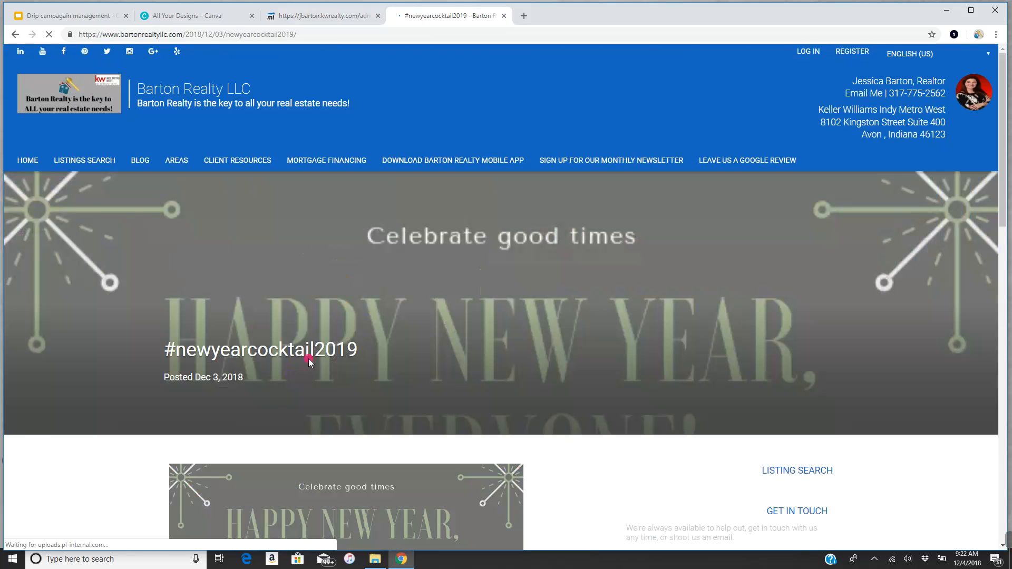
- Copy the blog post's web address from the address bar
drag(297, 34, 48, 16)
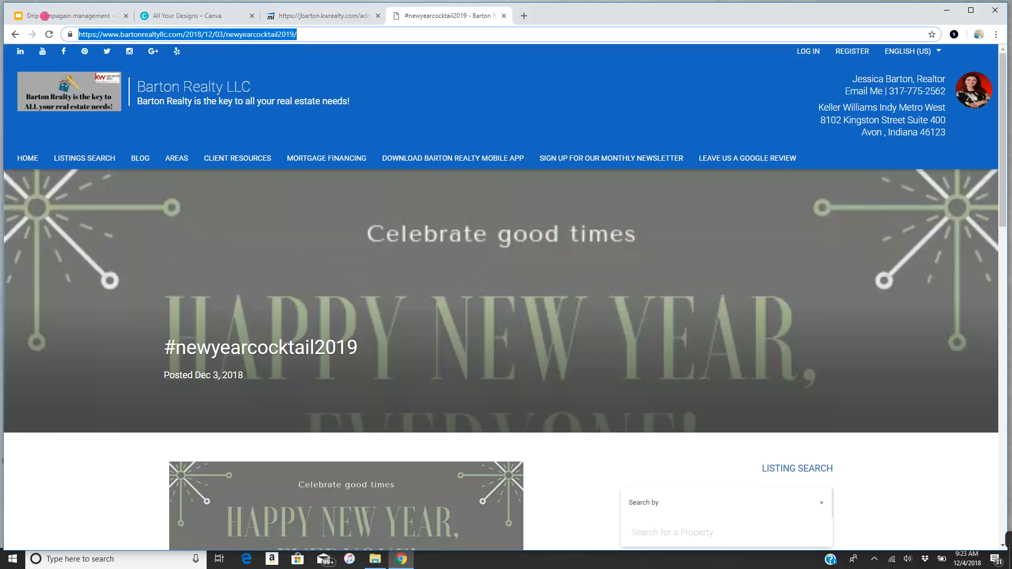
right_click(206, 34)
click(224, 89)
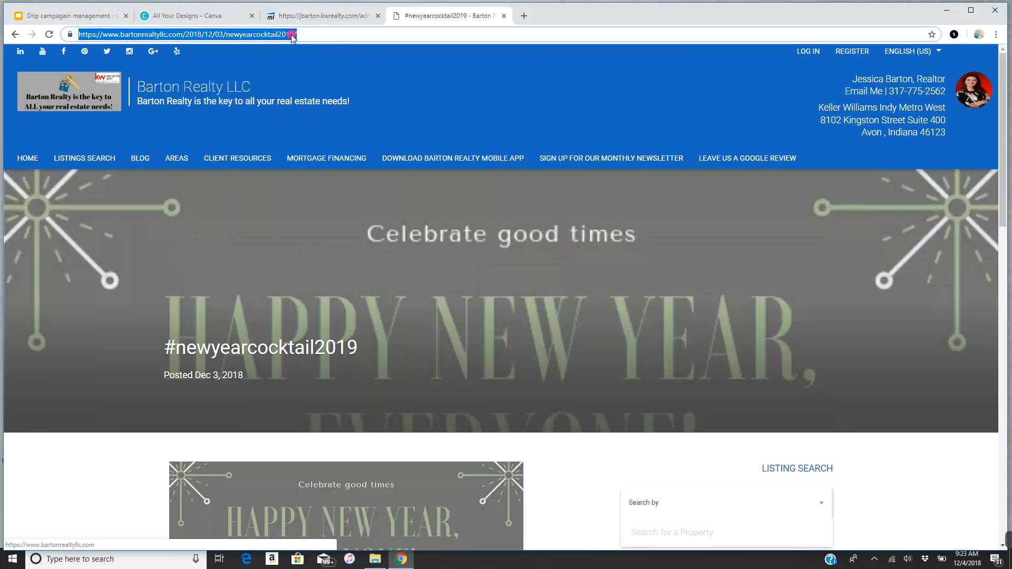
- Create a link to the blog post with text 'Looking for the perfect cocktails for your celebration? Click here'
click(303, 11)
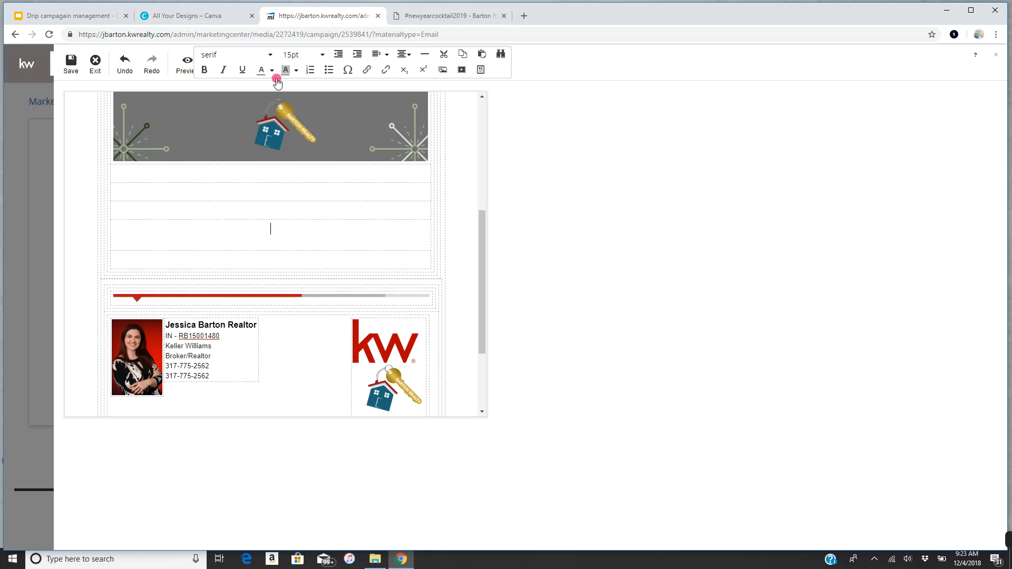
click(369, 69)
click(463, 256)
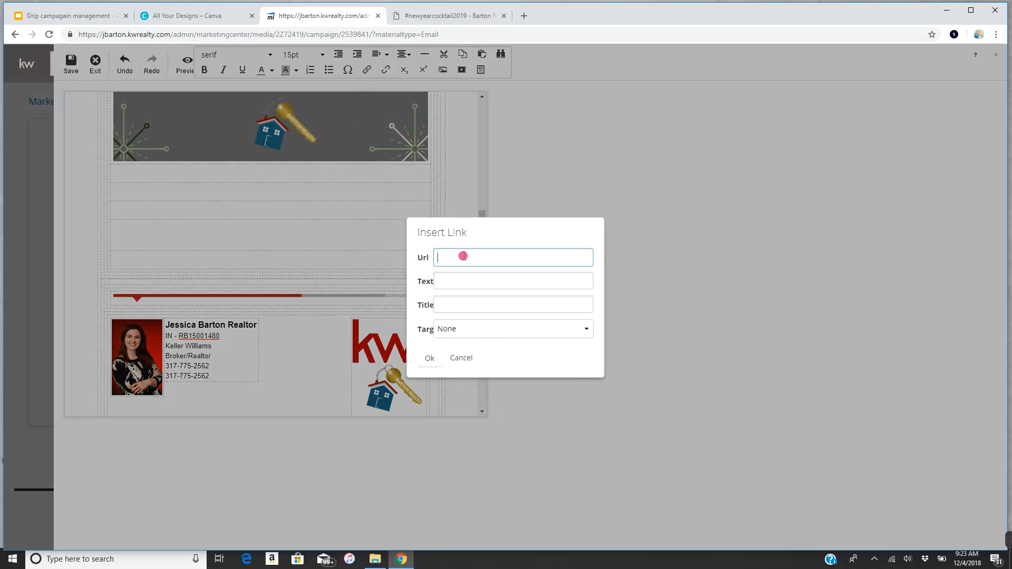
right_click(463, 257)
click(495, 334)
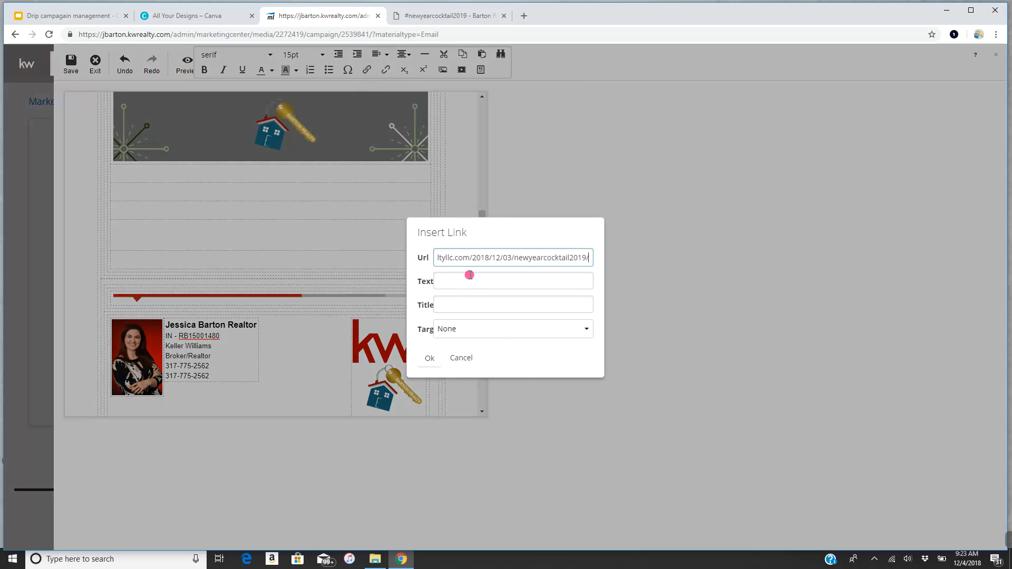
click(475, 283)
drag(435, 279, 668, 277)
key(BackSpace)
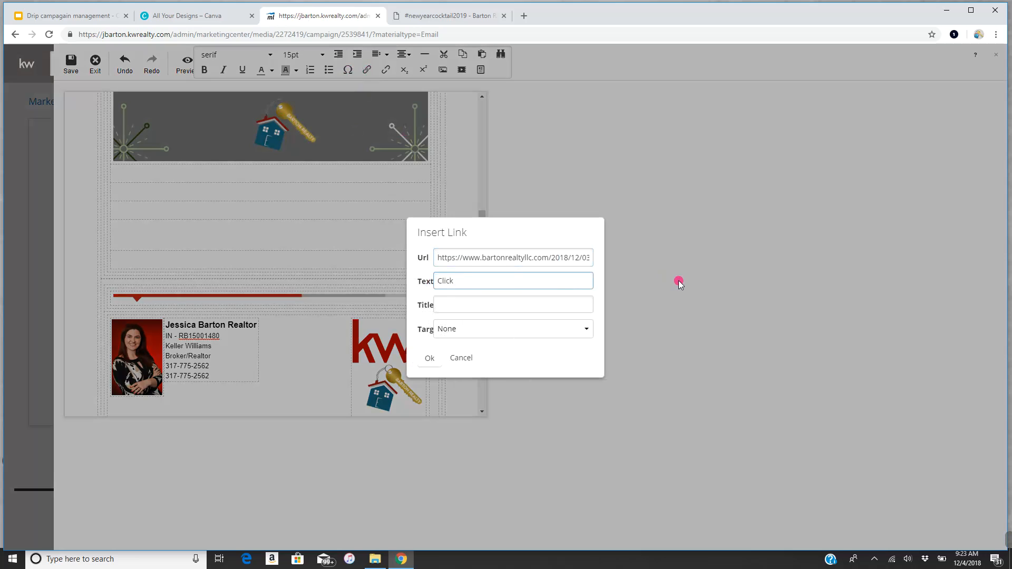
text(Looking for the perfect cockt)
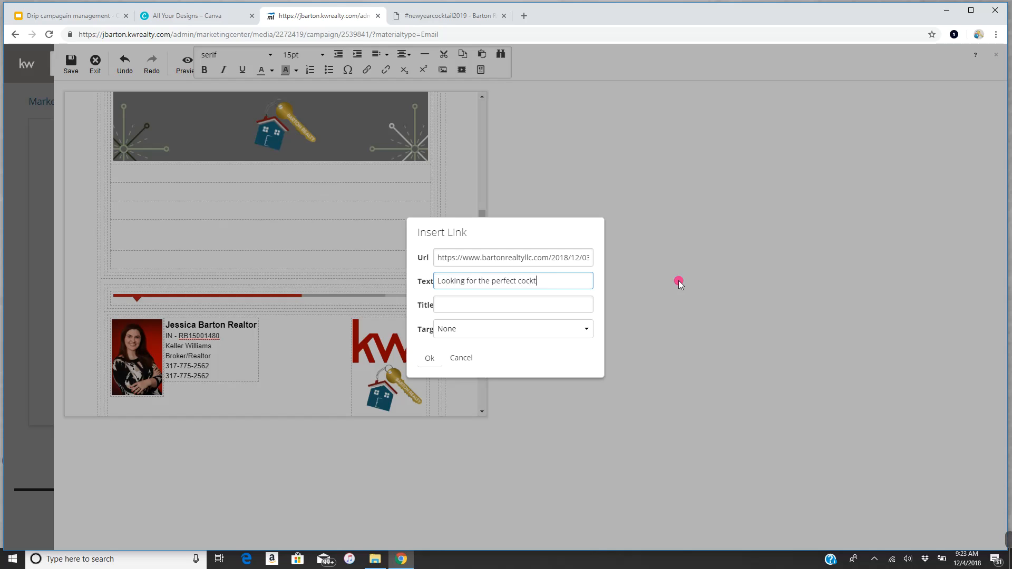
text(ails for your celebrat)
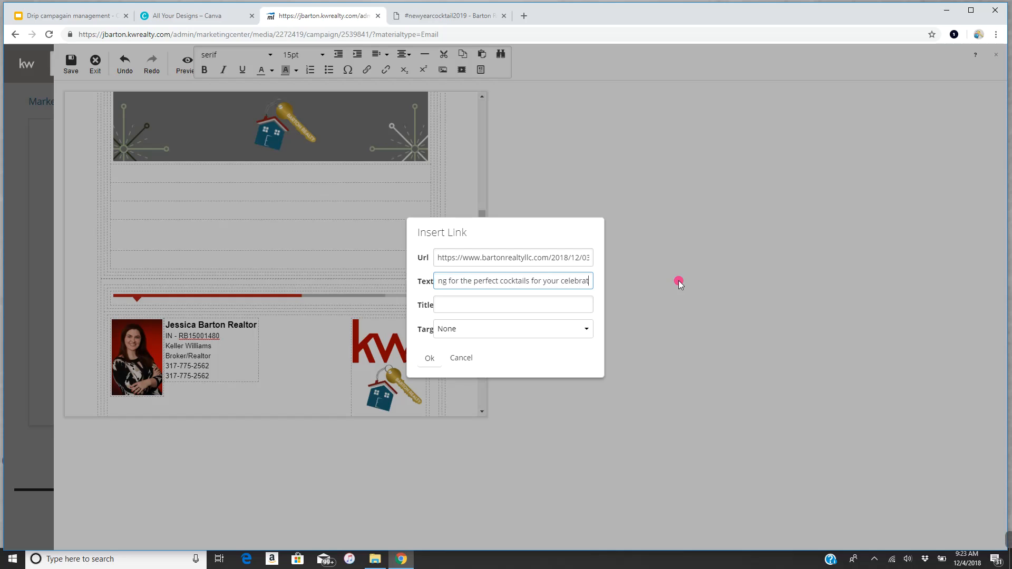
text(ion? C)
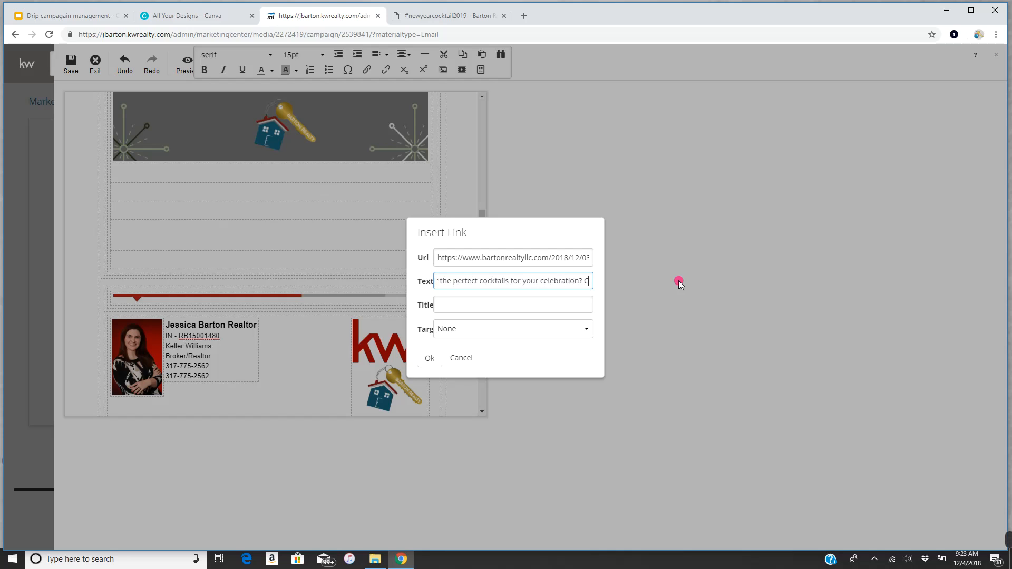
text(lick here!)
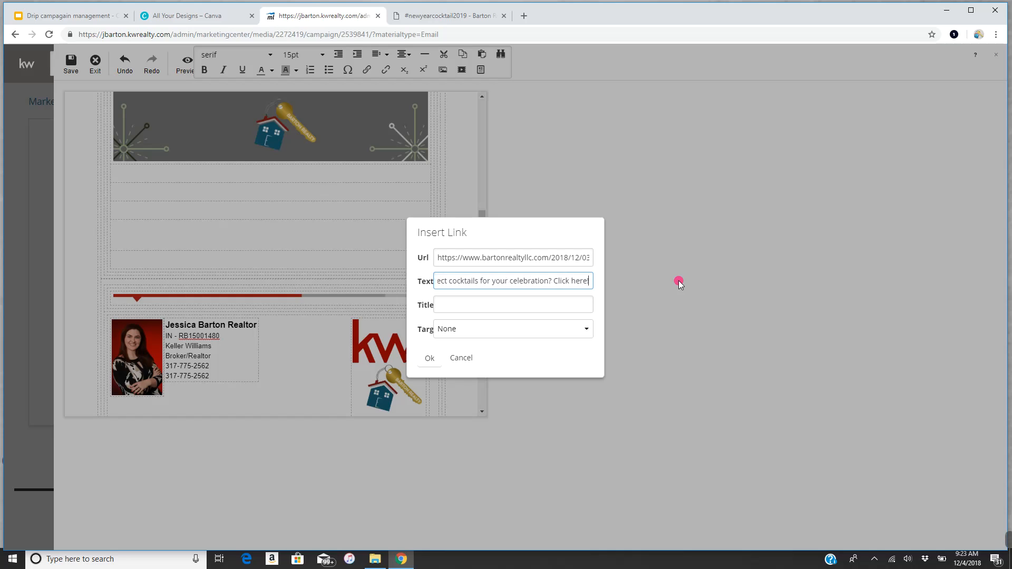
- Set the link to open in a new window and insert it into the email
click(493, 328)
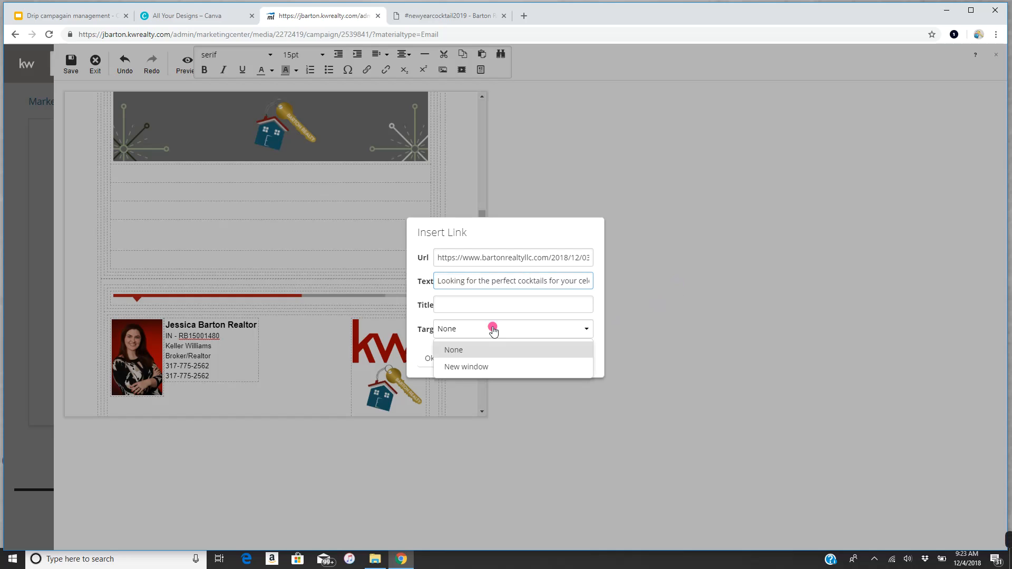
click(498, 366)
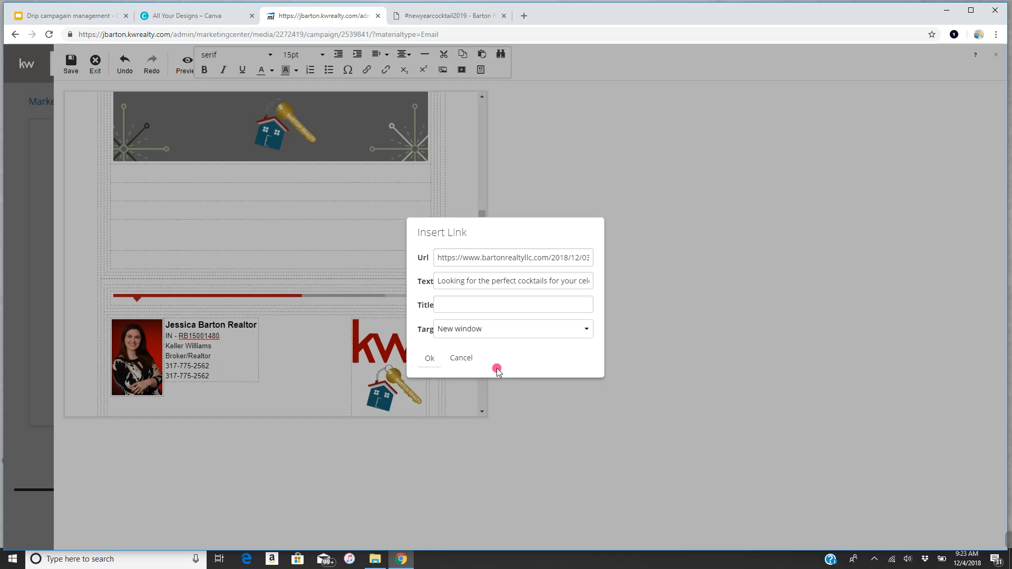
click(437, 359)
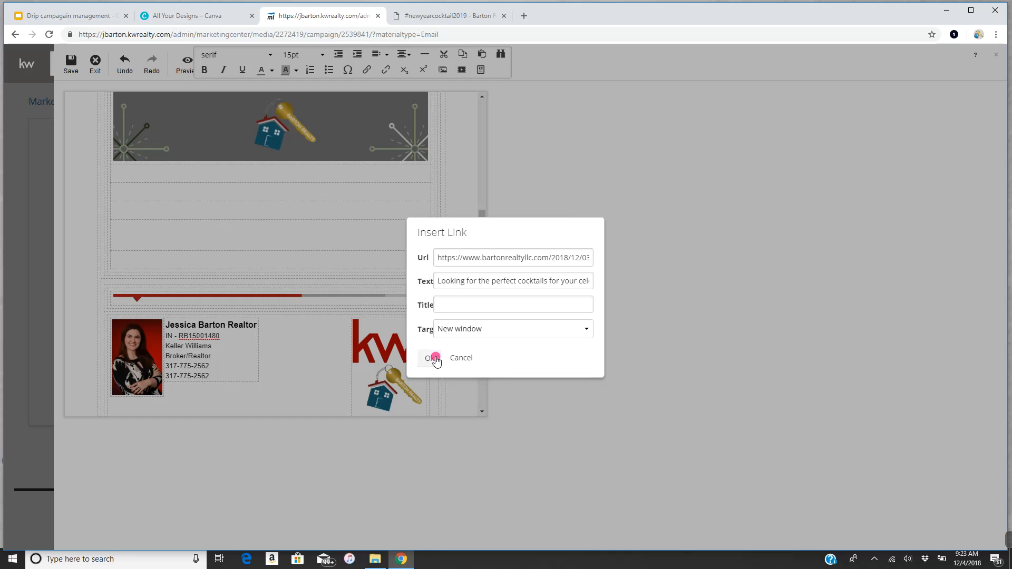
click(436, 358)
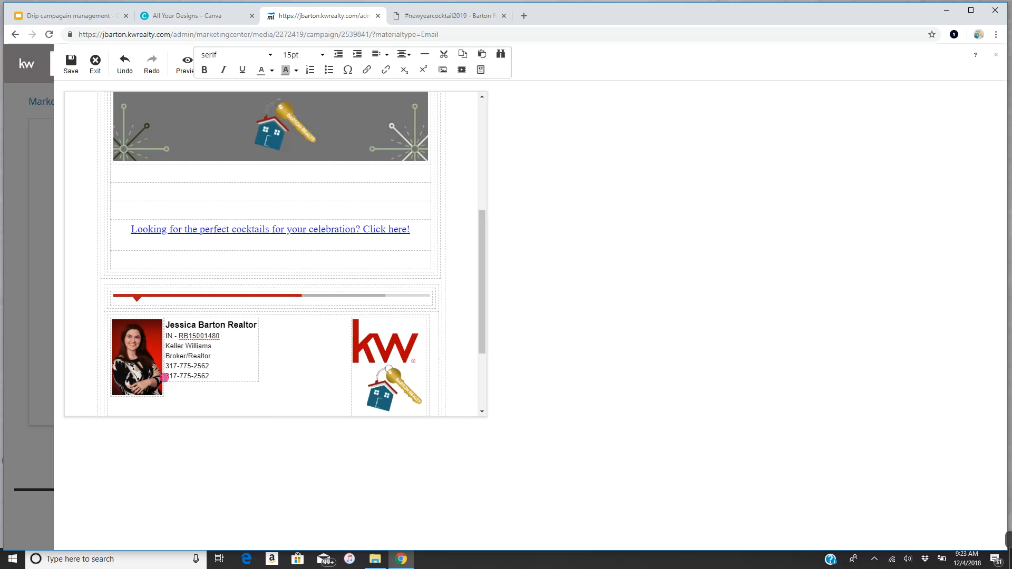
- Add 'Mobile:' before the first signature phone number and 'Office:' before the office number
click(165, 368)
text(Mobile:)
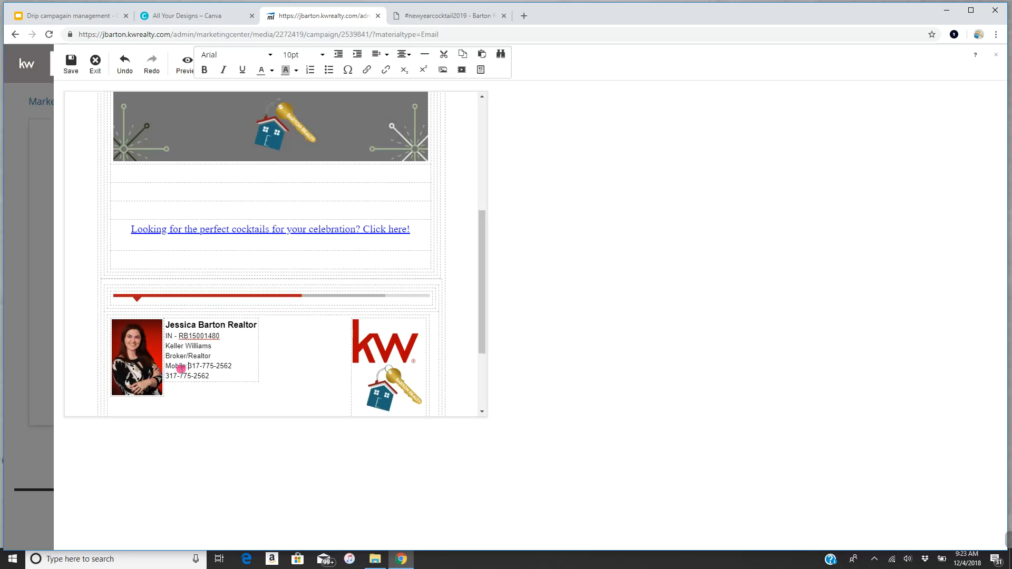
key(Down)
key(Home)
text(Office:)
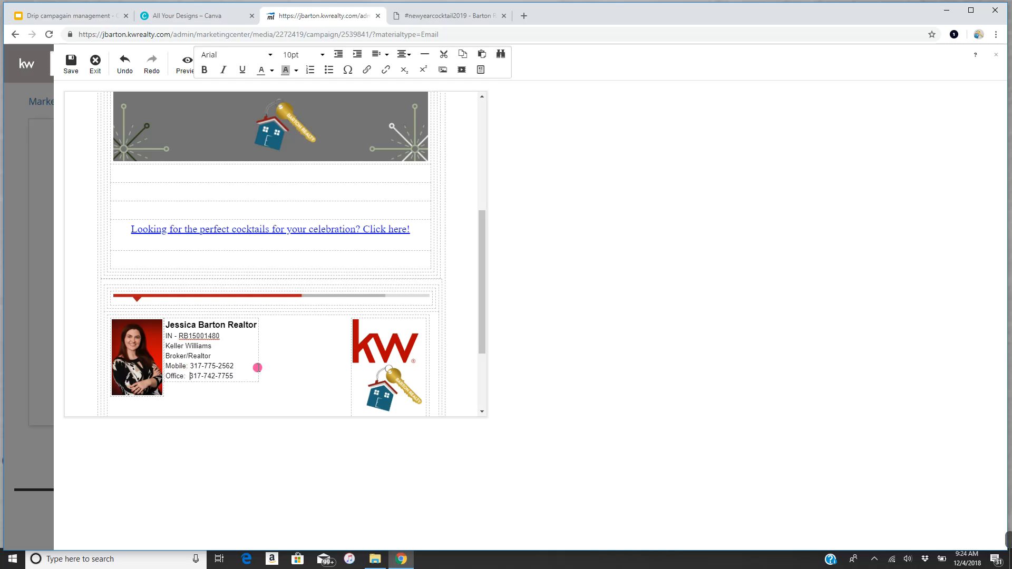
scroll(274, 348, down, 1)
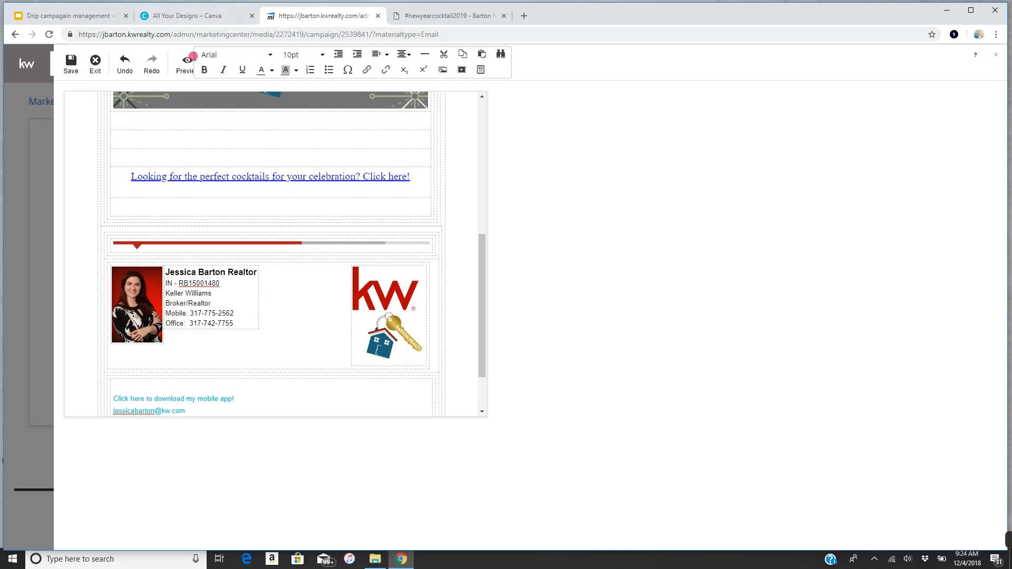
- Preview the finished New Year email
click(187, 64)
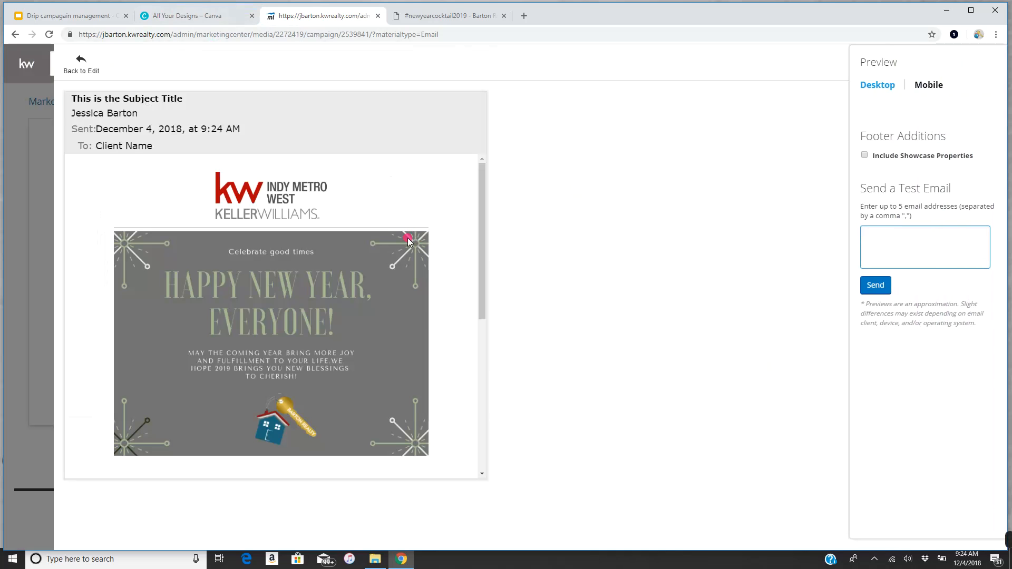
scroll(366, 219, down, 1)
scroll(367, 219, down, 6)
scroll(373, 224, up, 5)
- Send a test copy of the email to the agent's own address
click(892, 245)
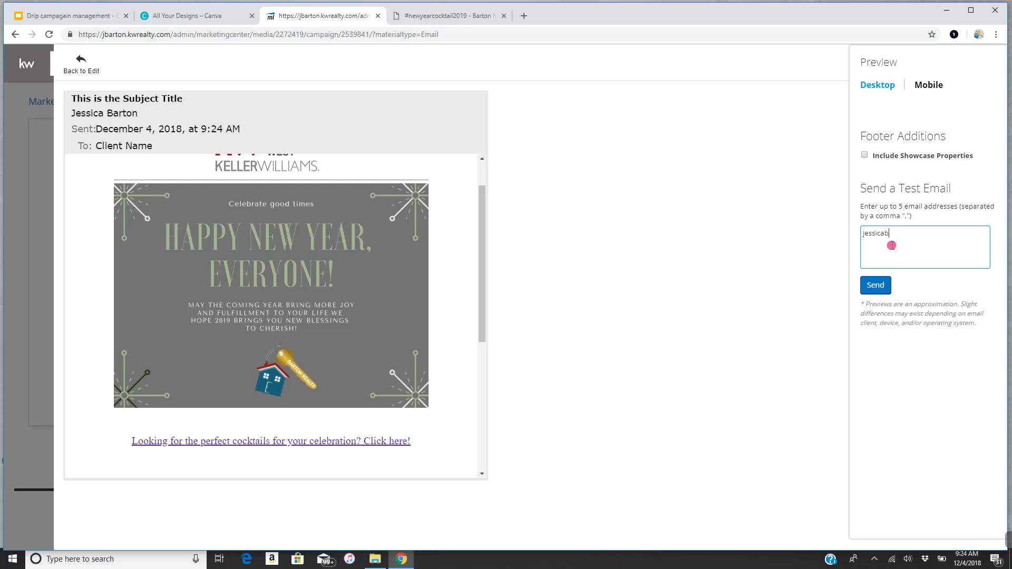
click(876, 285)
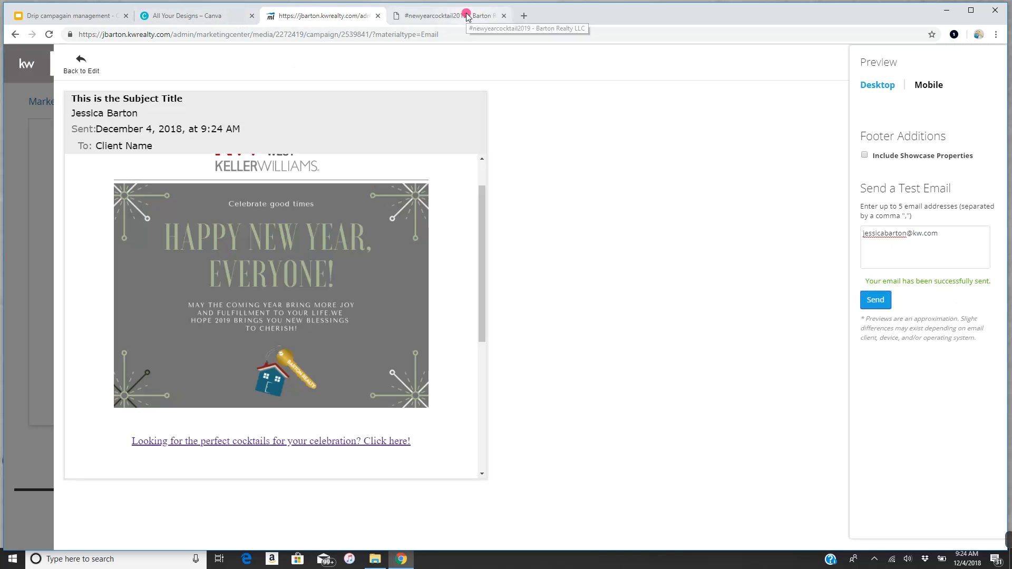
- Save the edited design as '12/31/18' in place of 'Anniversary Red', then bring up the cocktail blog post
click(81, 63)
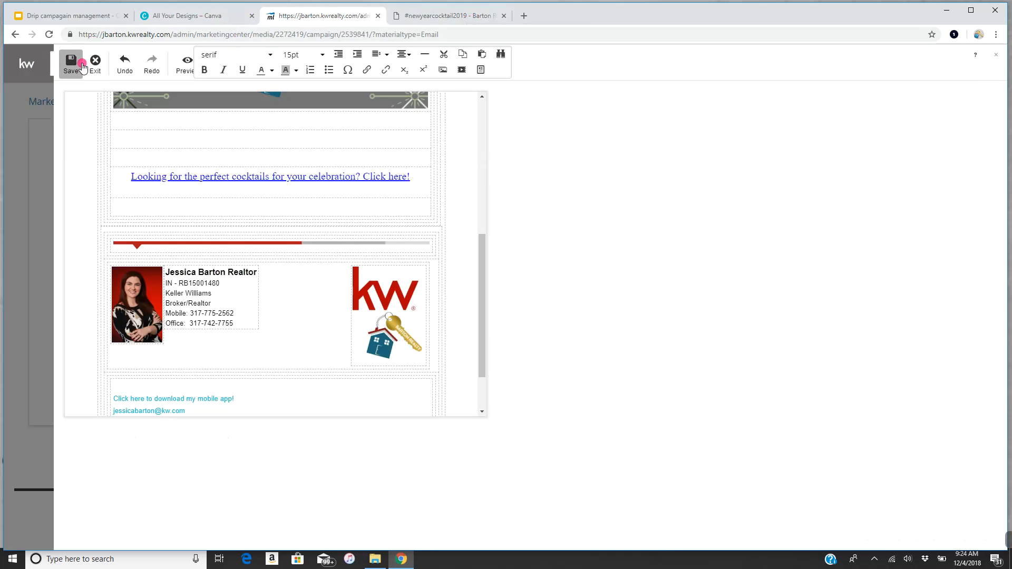
click(72, 69)
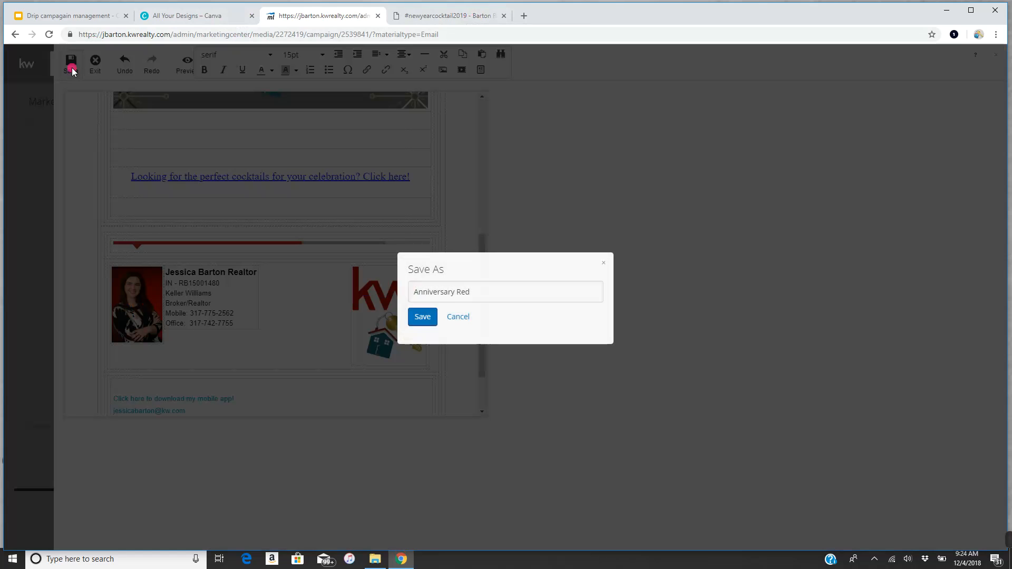
drag(466, 292, 257, 304)
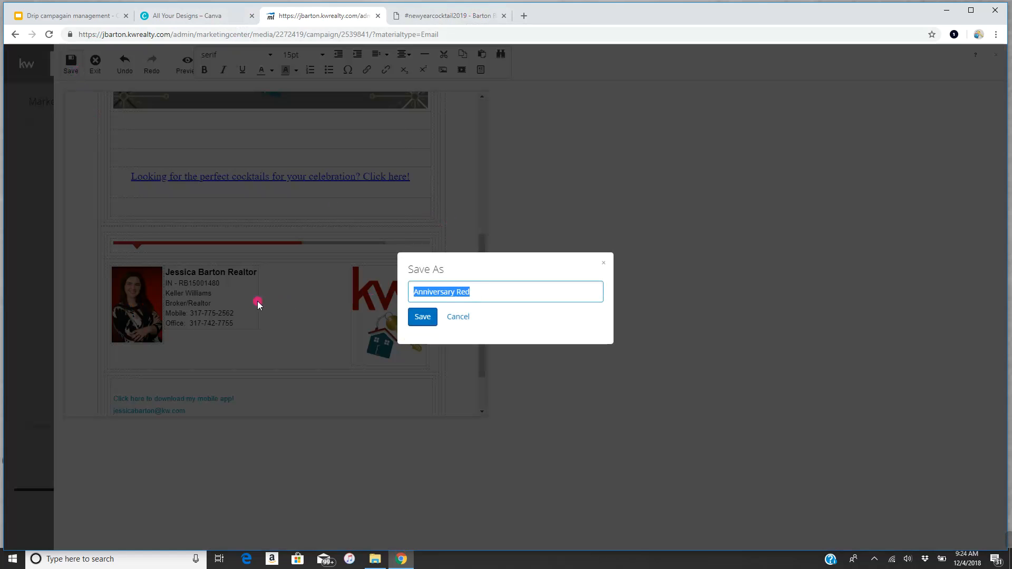
text(12/31/18)
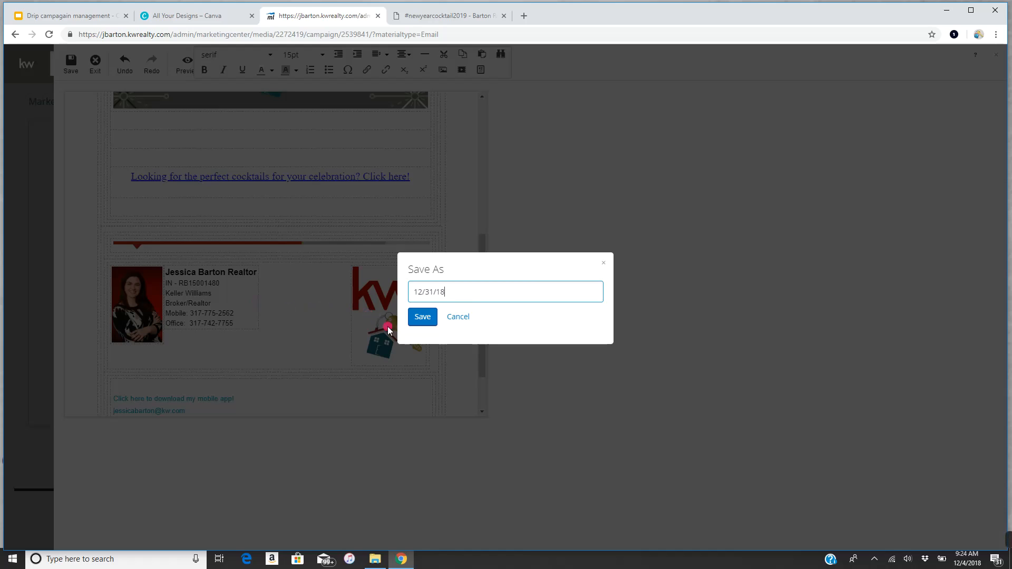
click(423, 316)
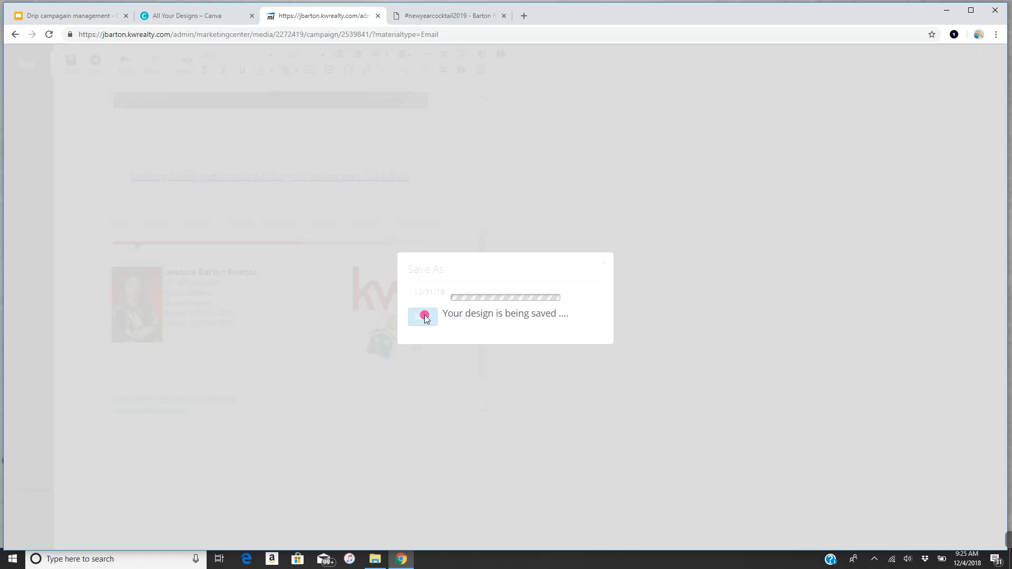
click(461, 16)
- Open Gmail and the 'Test Email for Anniversary Red' message
click(426, 36)
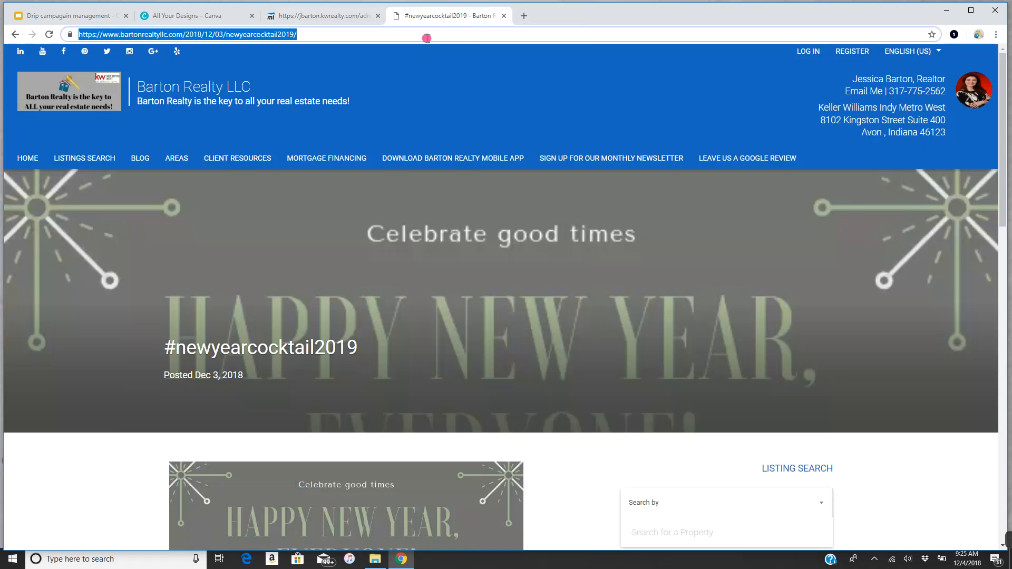
text(gmail)
key(Return)
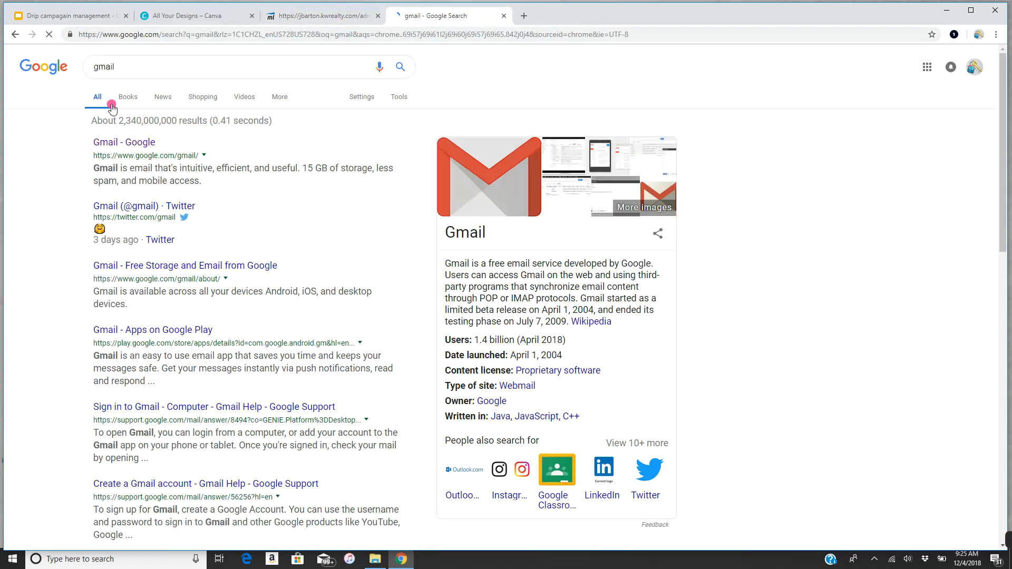
click(140, 143)
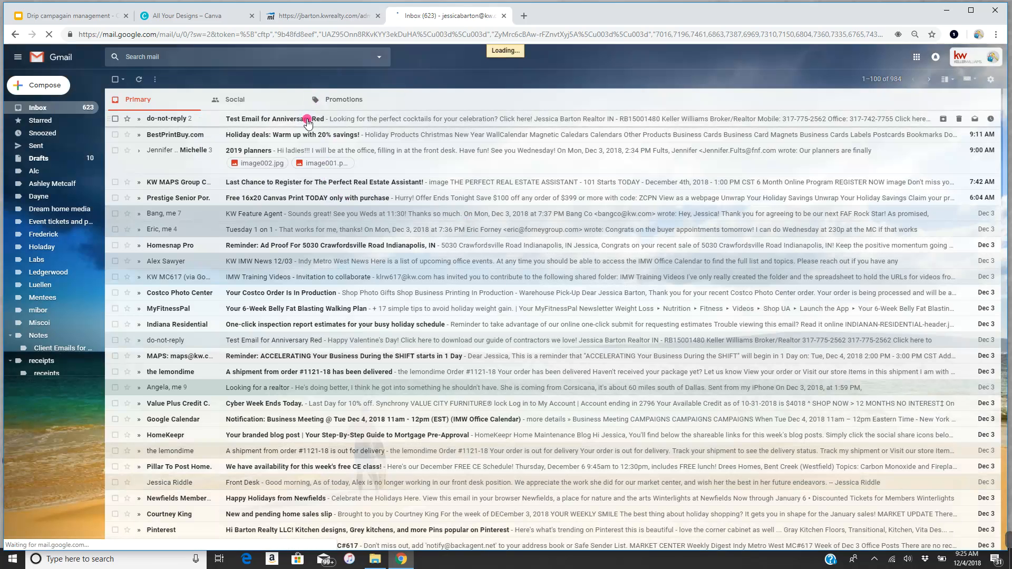
click(308, 124)
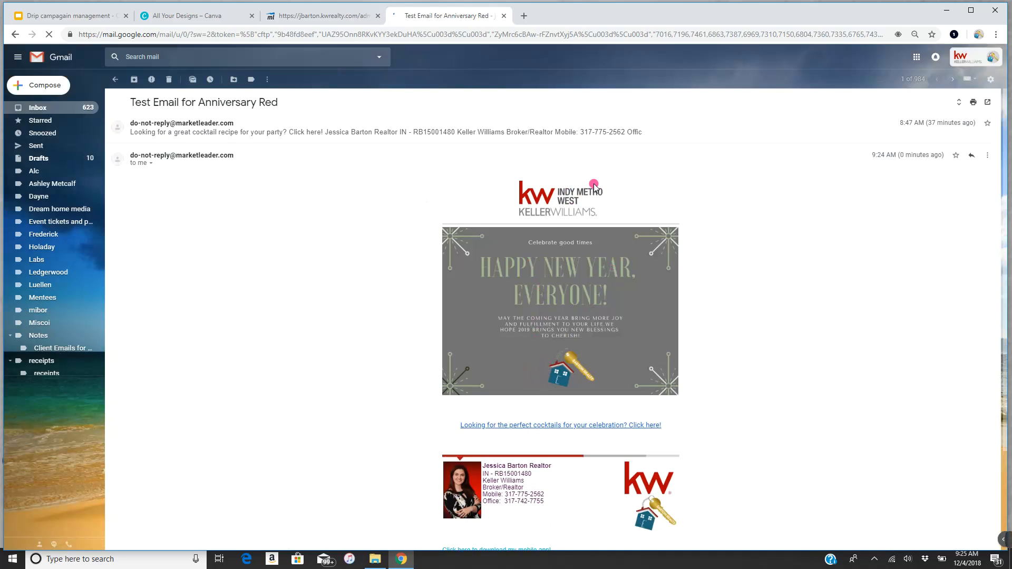
- Confirm the cocktails link opens the blog post, then sign out of the Google account
scroll(590, 191, down, 1)
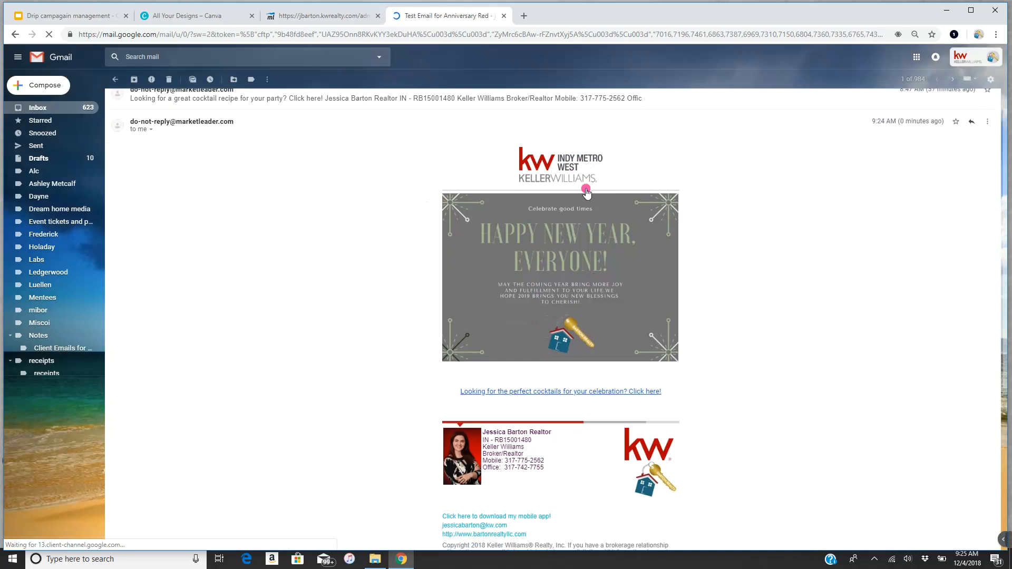
scroll(590, 194, down, 2)
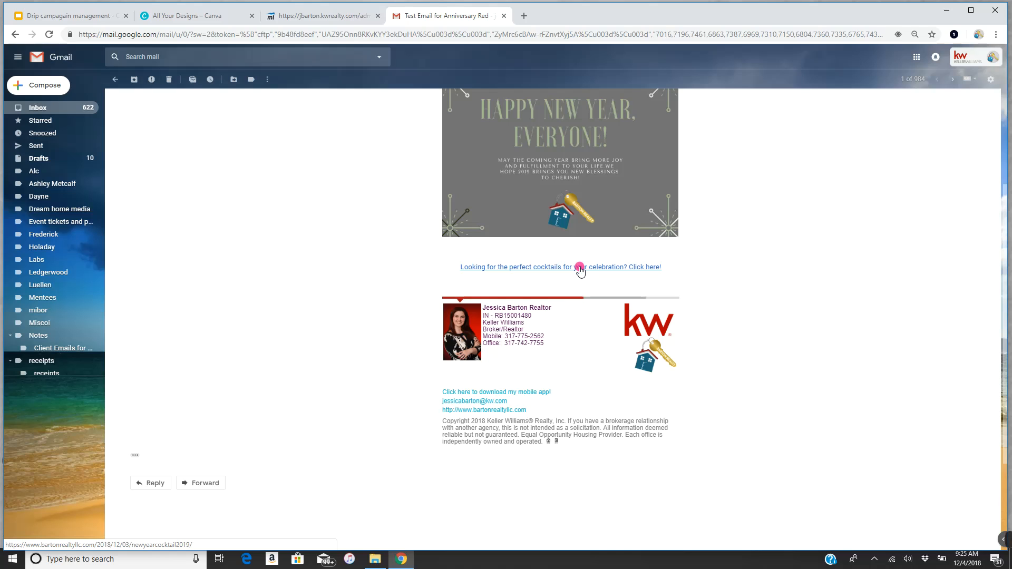
click(581, 269)
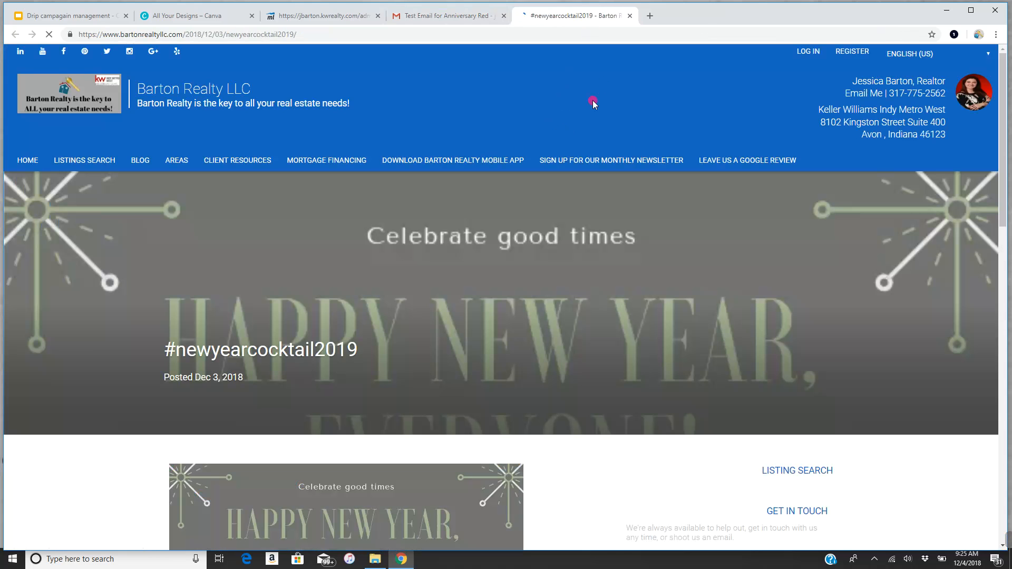
click(630, 15)
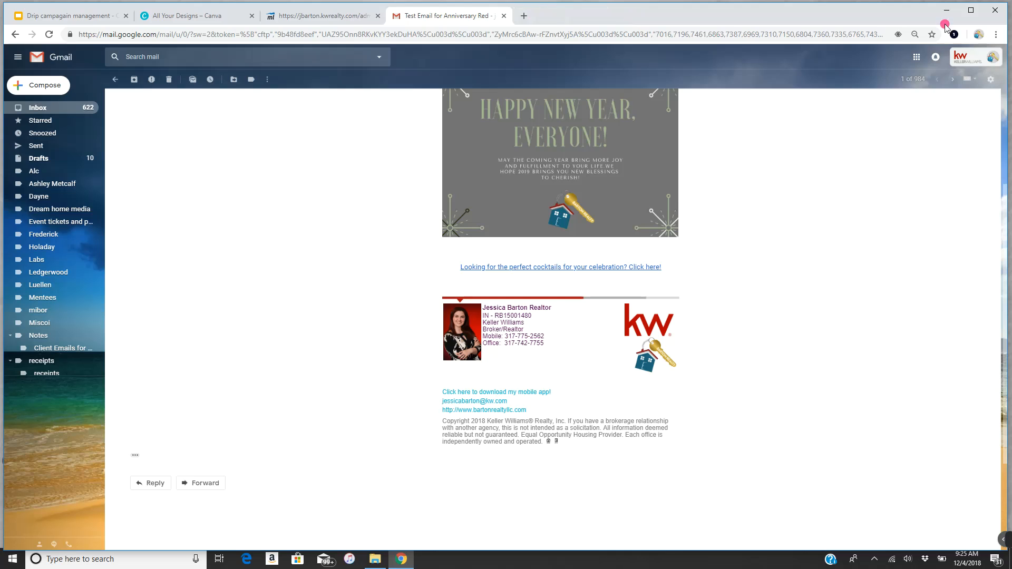
click(982, 57)
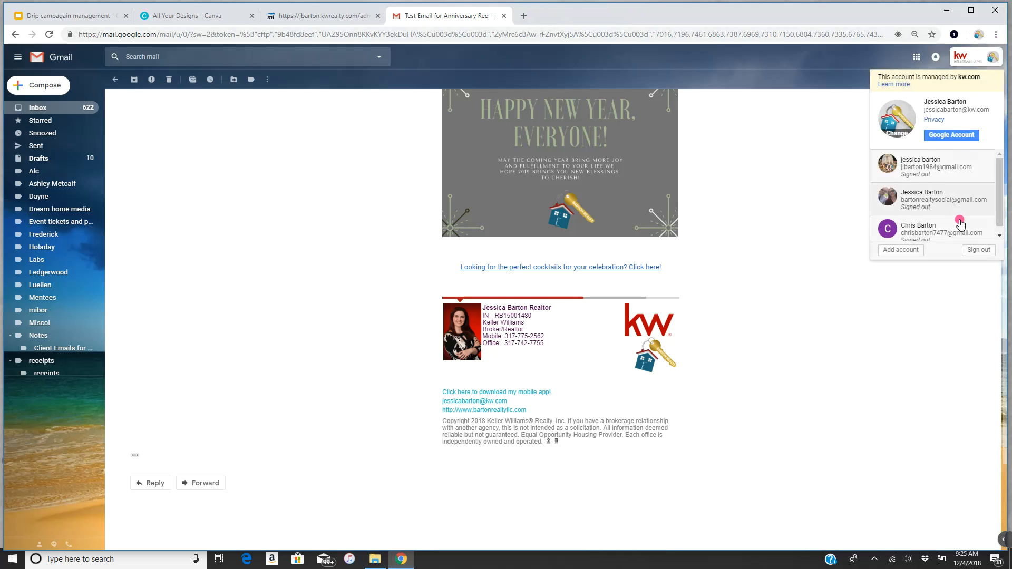
click(978, 250)
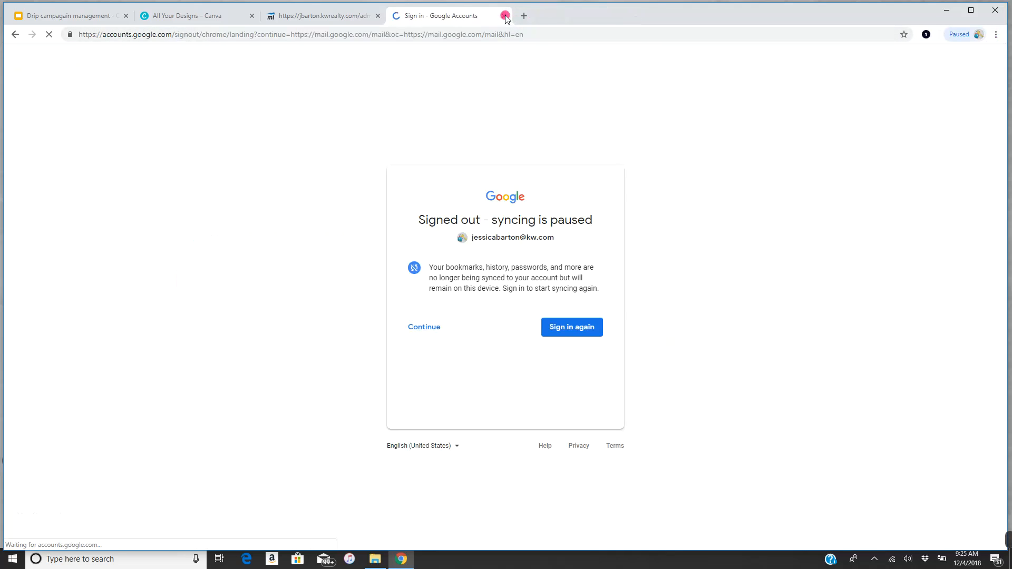
- Save the design, reopen 12/31/18, and add it to the Holiday Example 1 campaign
click(505, 16)
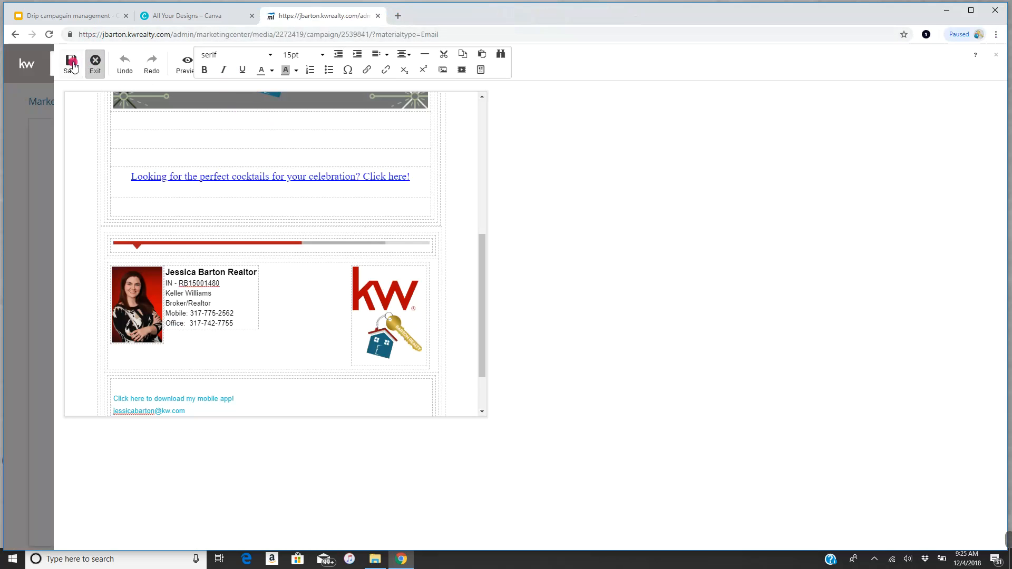
click(72, 63)
click(94, 64)
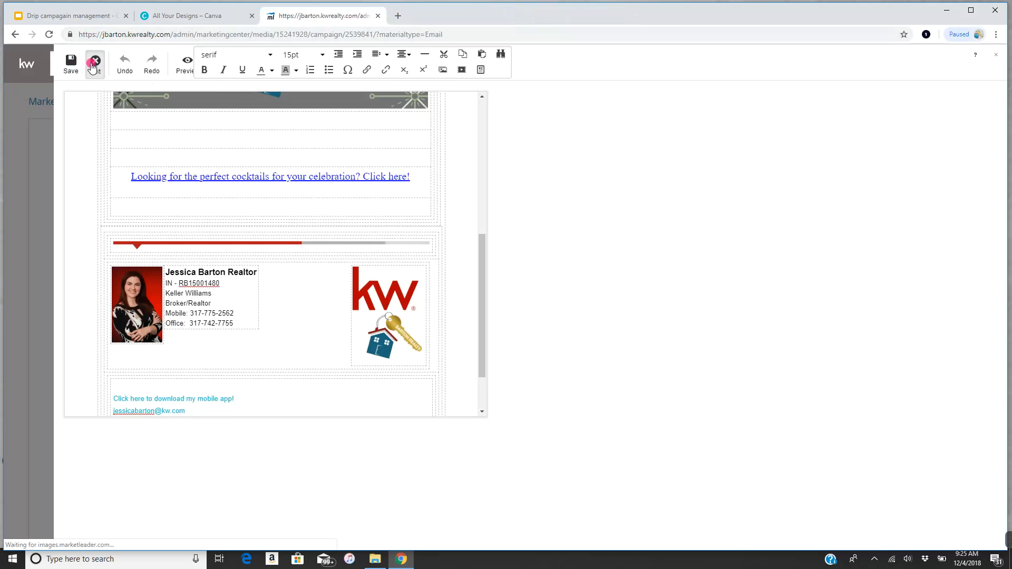
click(452, 278)
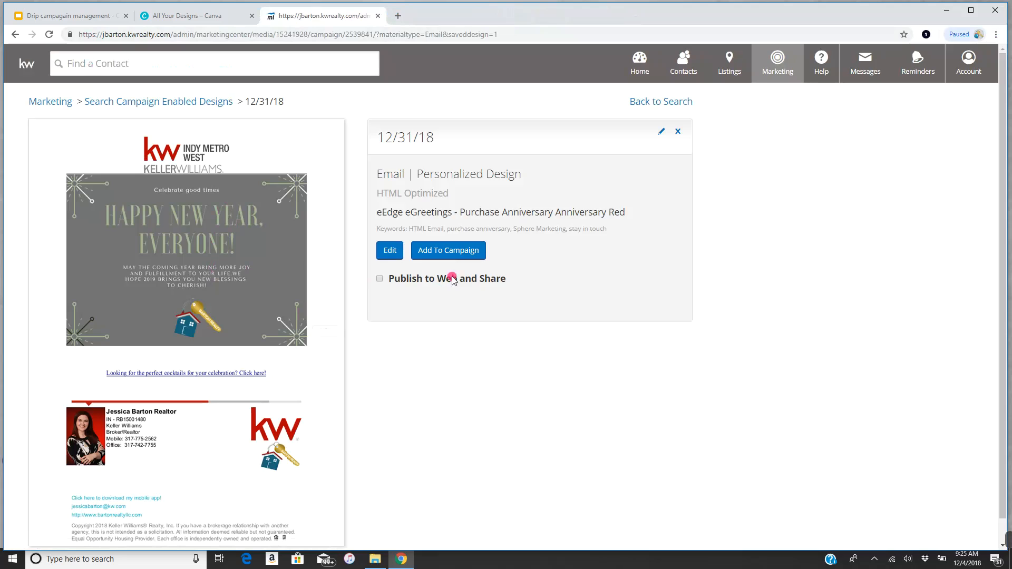
click(386, 256)
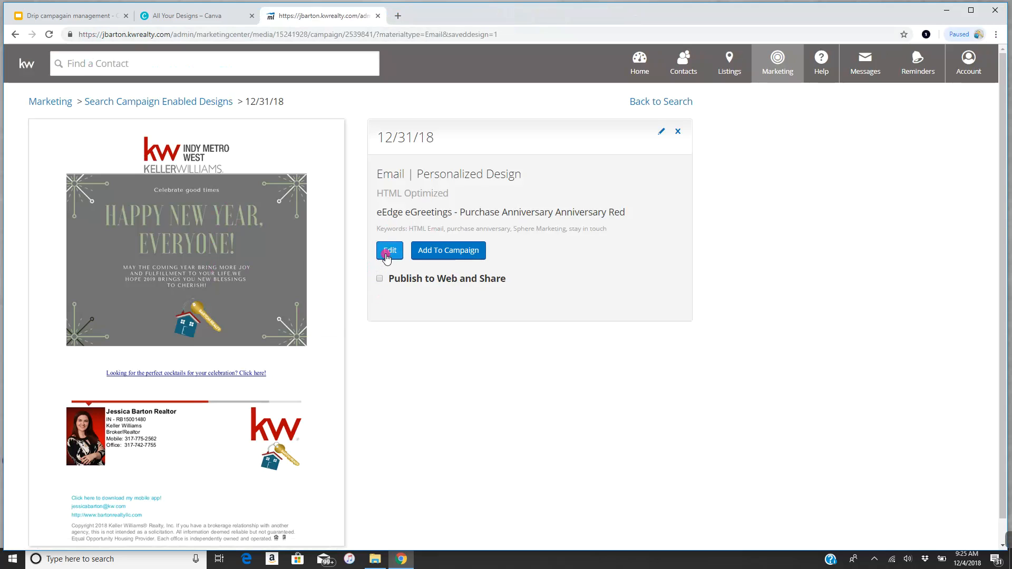
click(449, 254)
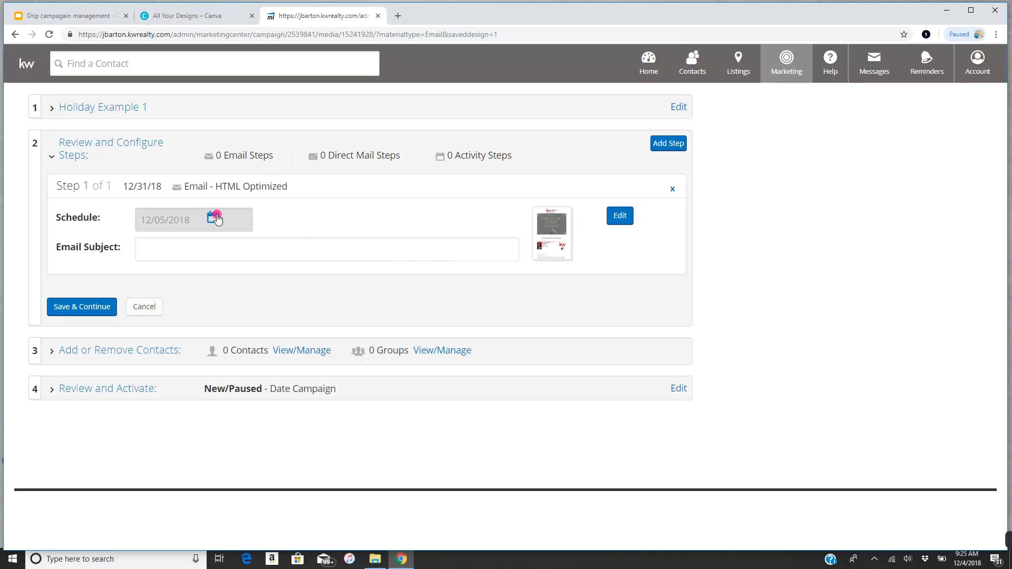
- Schedule Step 1 for 12/31/18 with subject 'Looking for the perfect cocktail for tonight's celebration?'
click(213, 219)
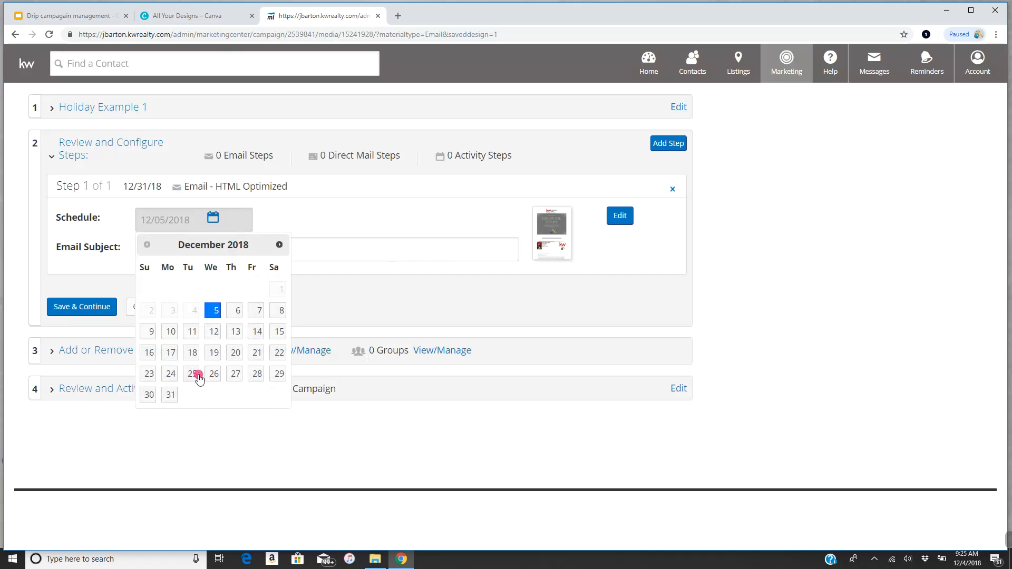
click(170, 395)
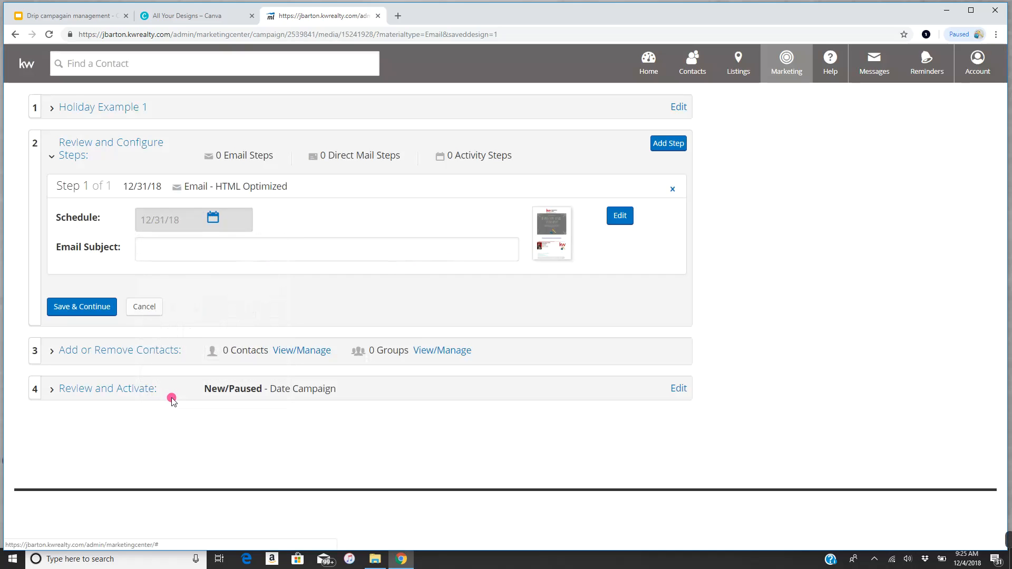
click(210, 252)
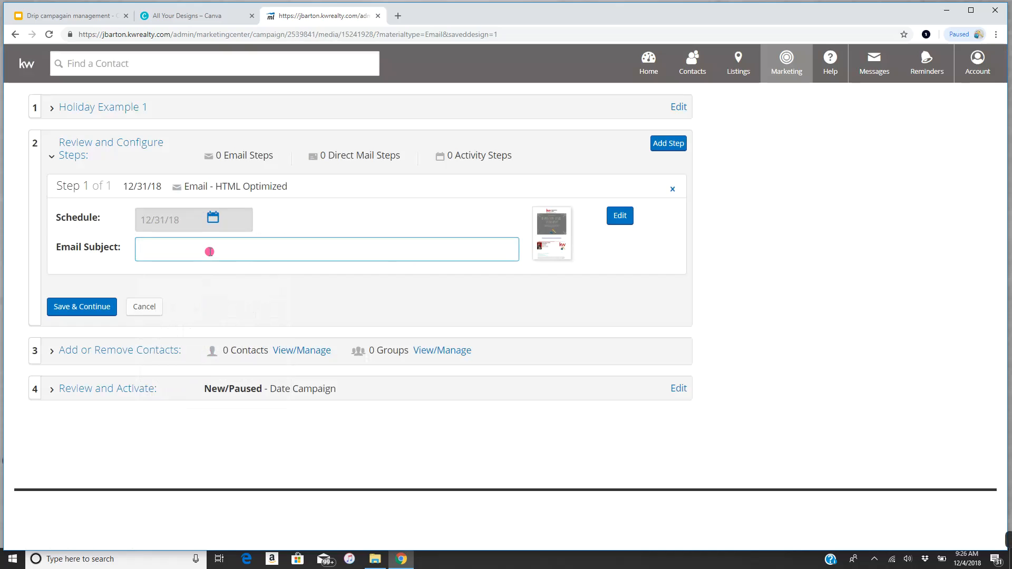
text(Looking for the perfect cocktail for tonight's celebration?)
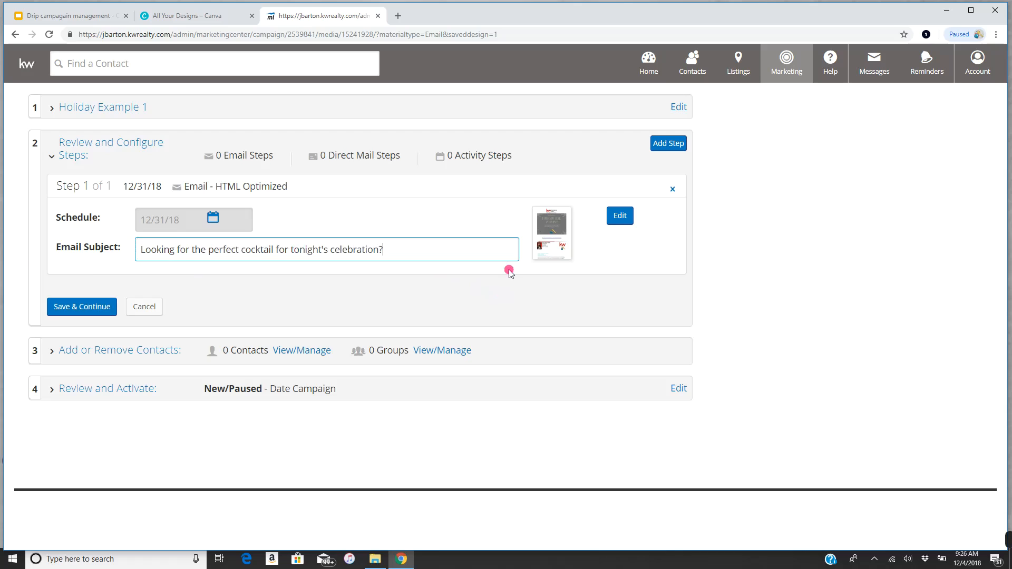
- Add a new Email step to the campaign
click(672, 146)
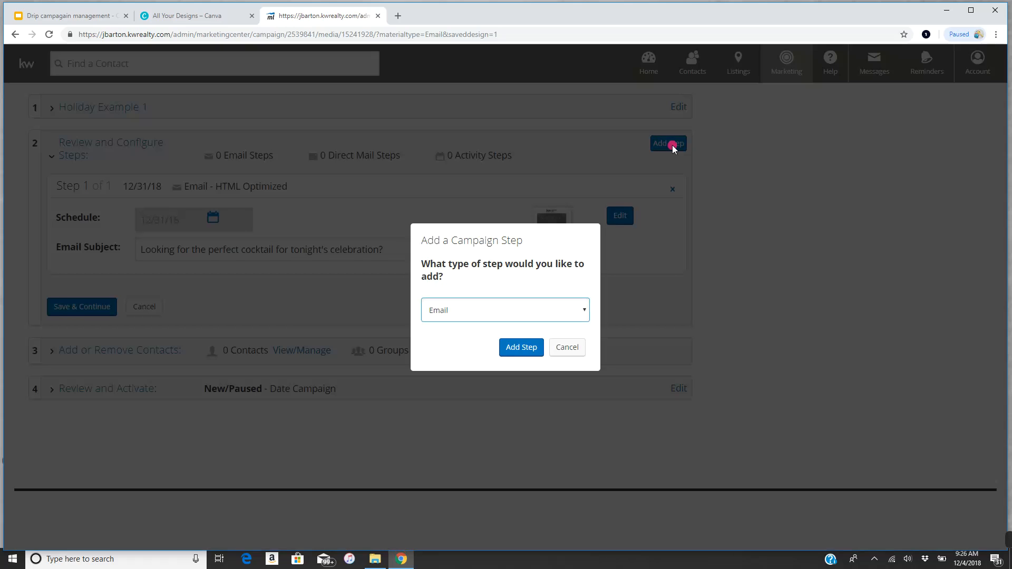
click(544, 314)
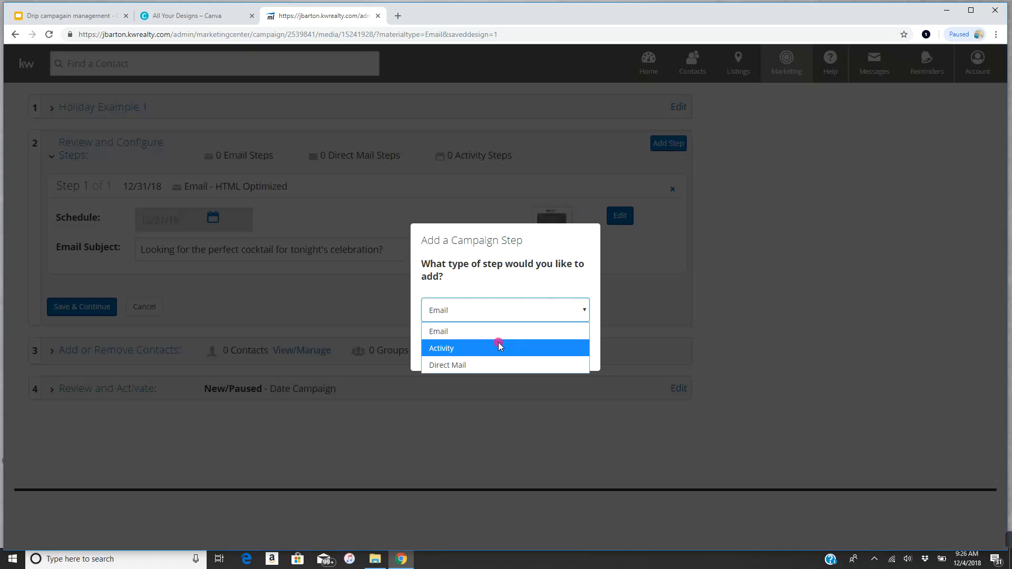
click(466, 331)
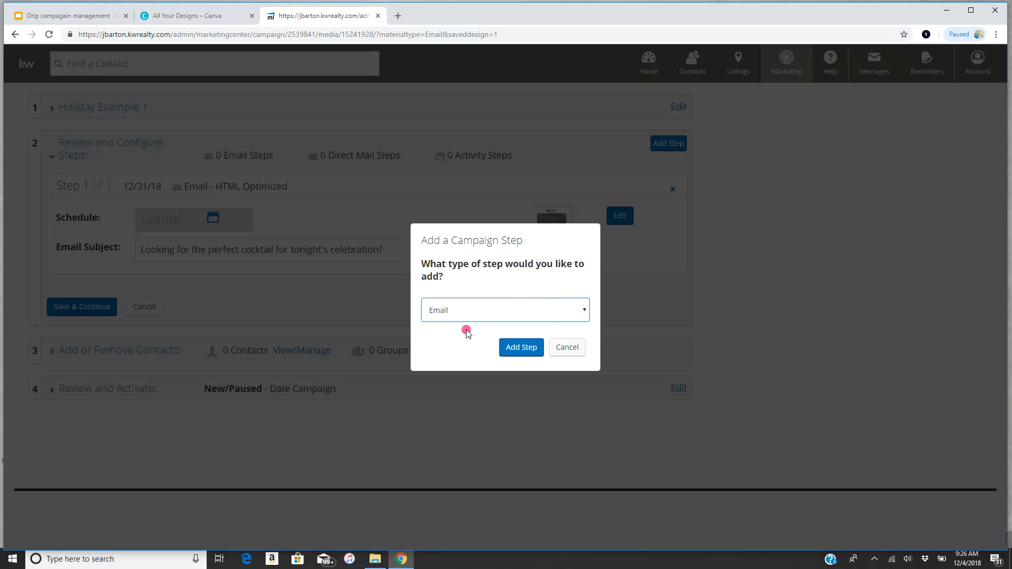
click(528, 348)
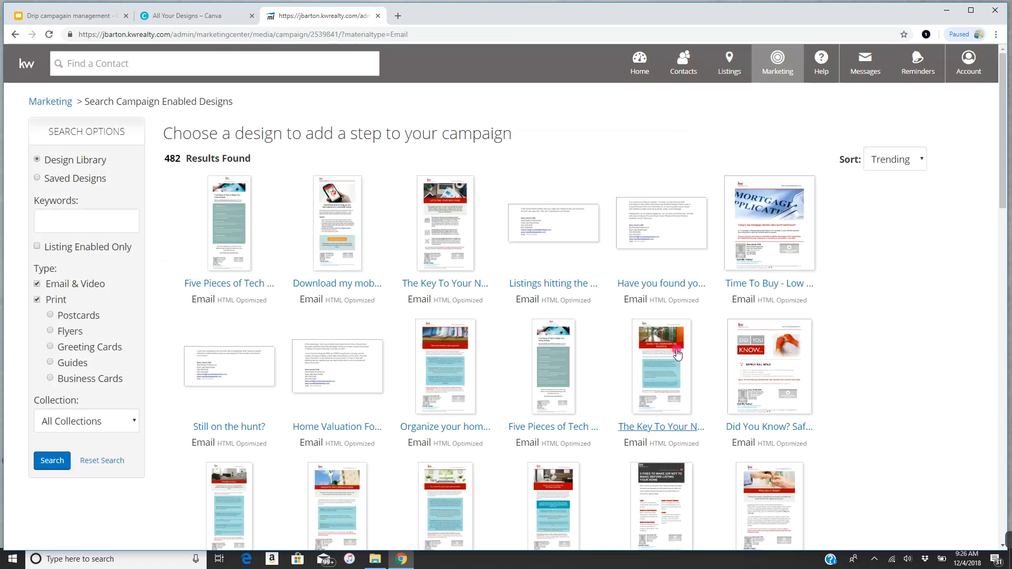
- Search the design library for 'anniversary red' and open the Anniversary Red design
click(60, 231)
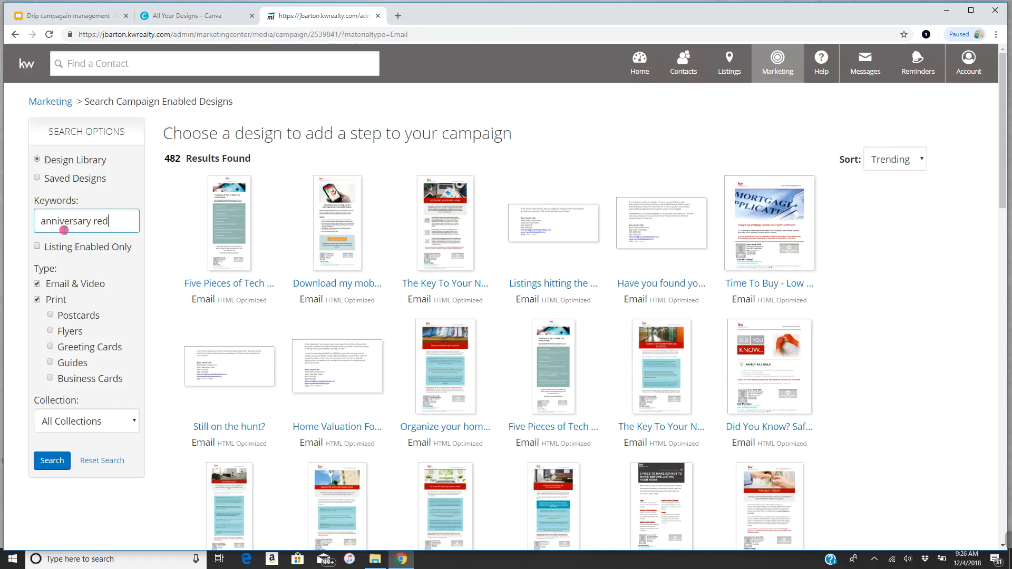
key(Return)
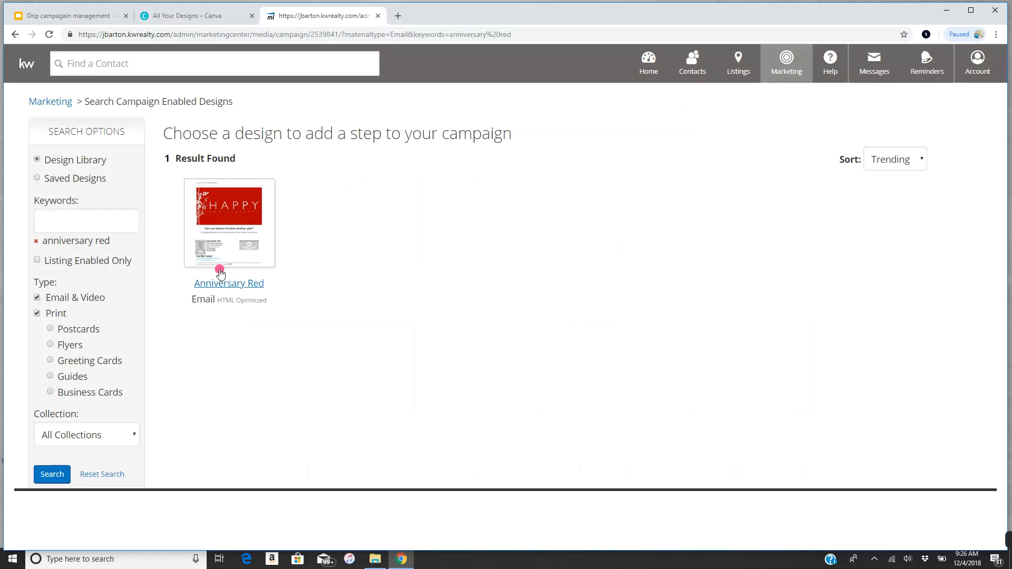
click(225, 284)
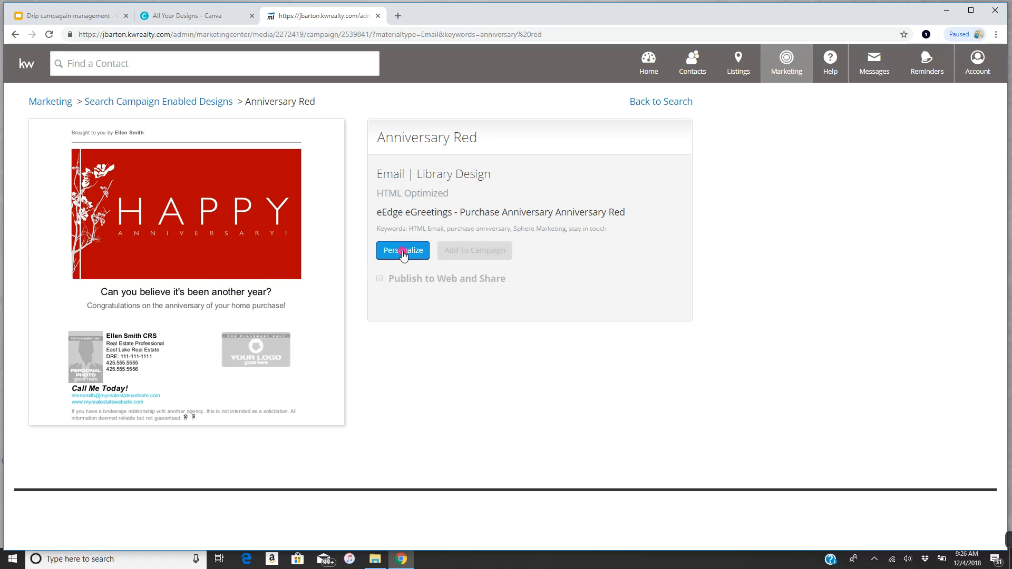
- Start personalizing Anniversary Red and load bartonrealtyllc.com in a new tab
click(403, 253)
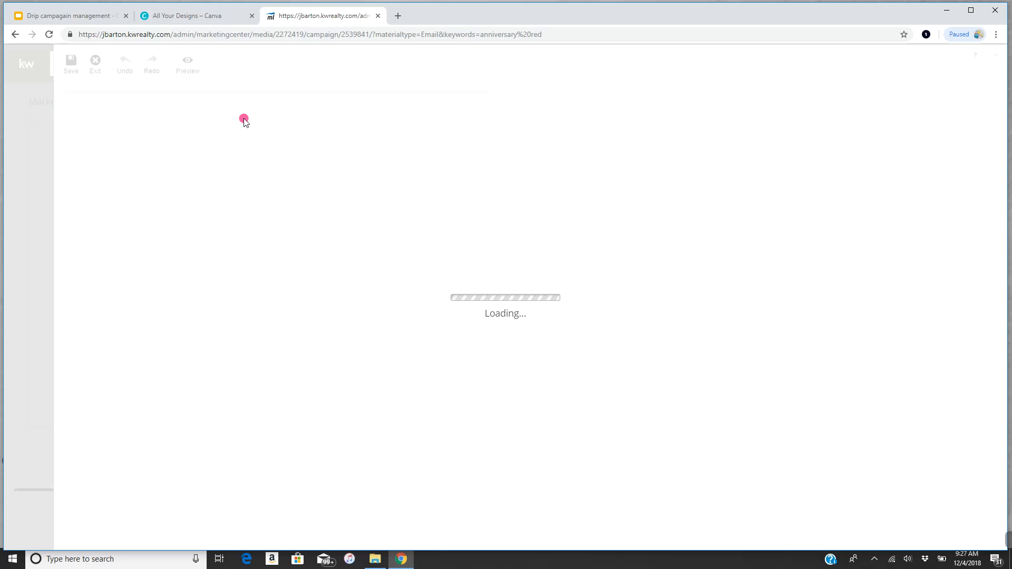
click(401, 16)
text(bar)
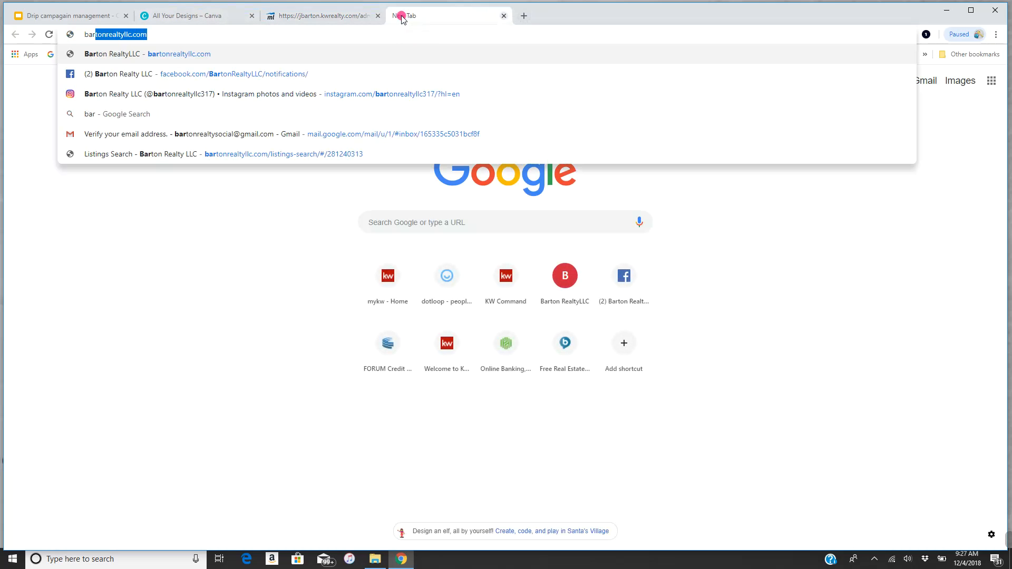
key(Return)
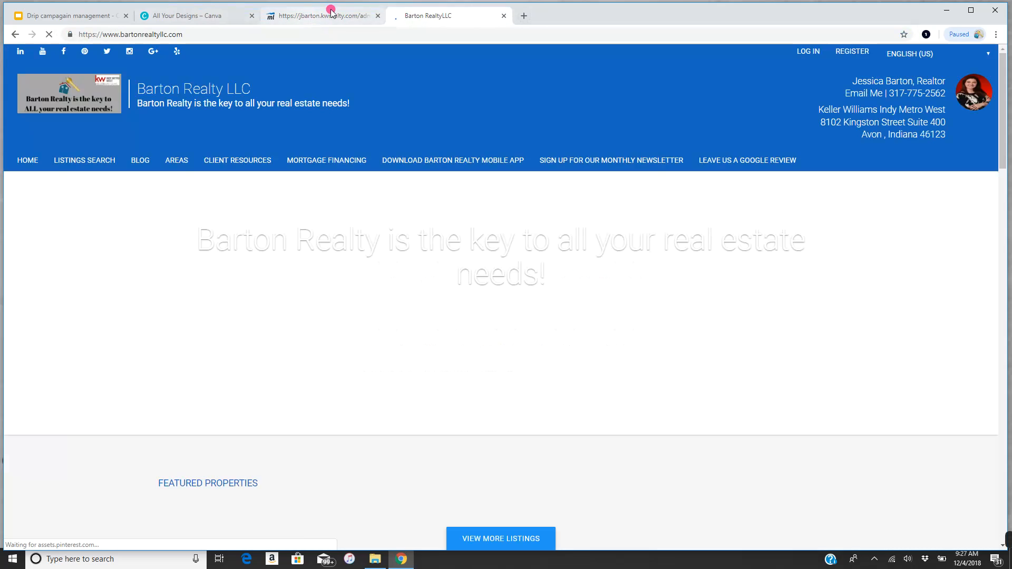
- Reload the stuck design editor and retry personalizing Anniversary Red
click(333, 17)
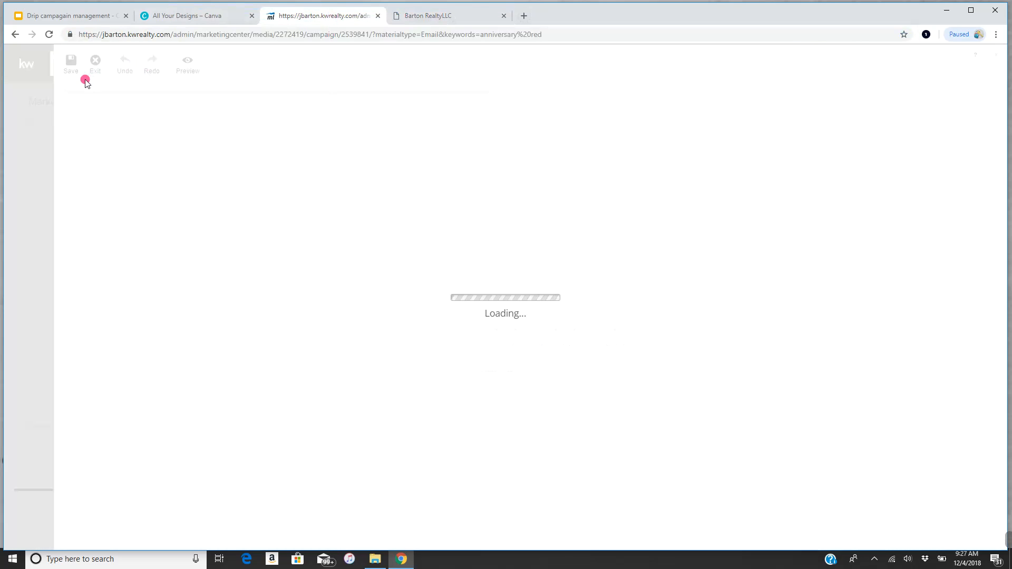
click(50, 35)
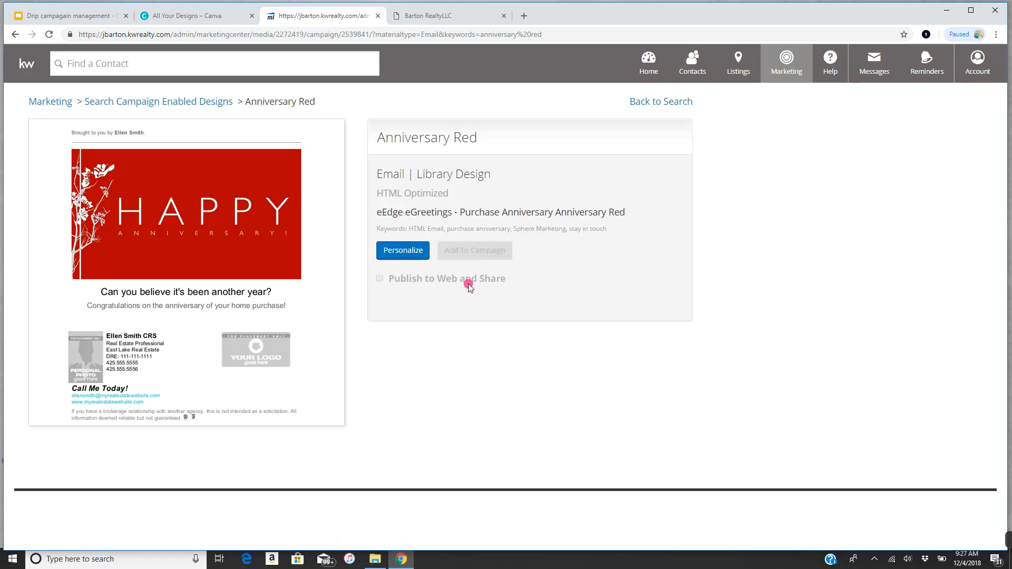
click(404, 249)
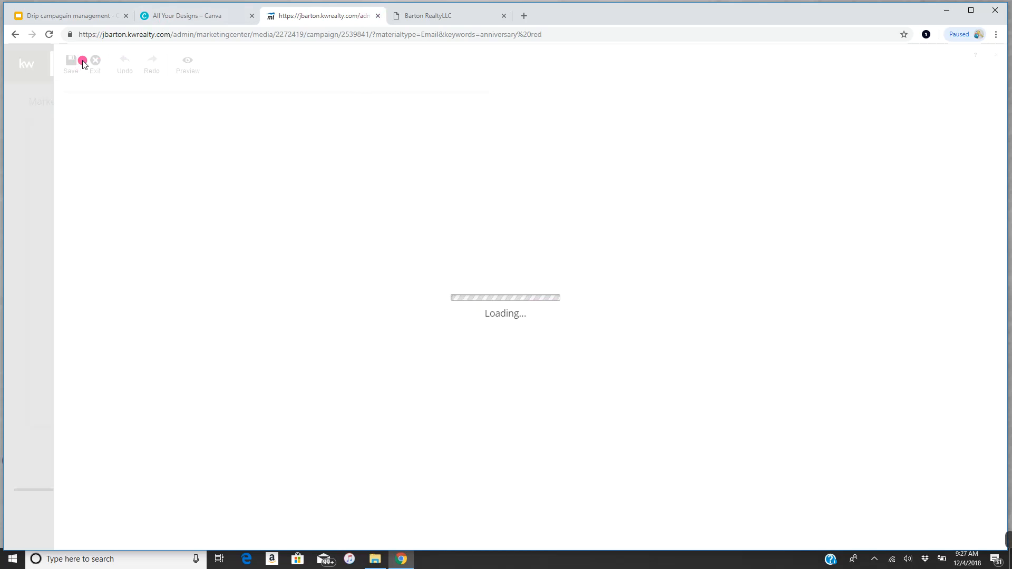
- Go back from the stuck editor to Holiday Example 1's step configuration page
click(17, 35)
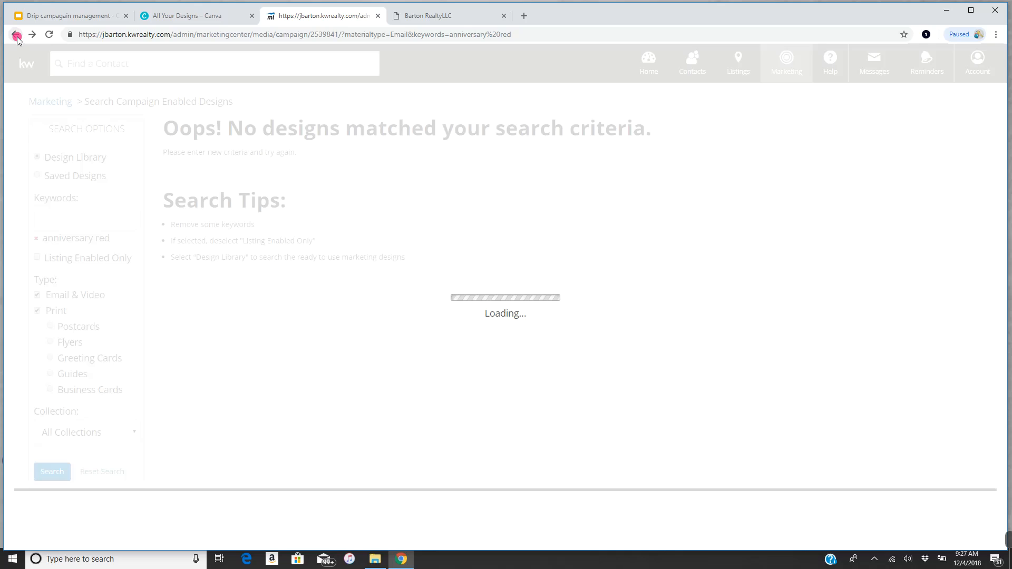
click(16, 36)
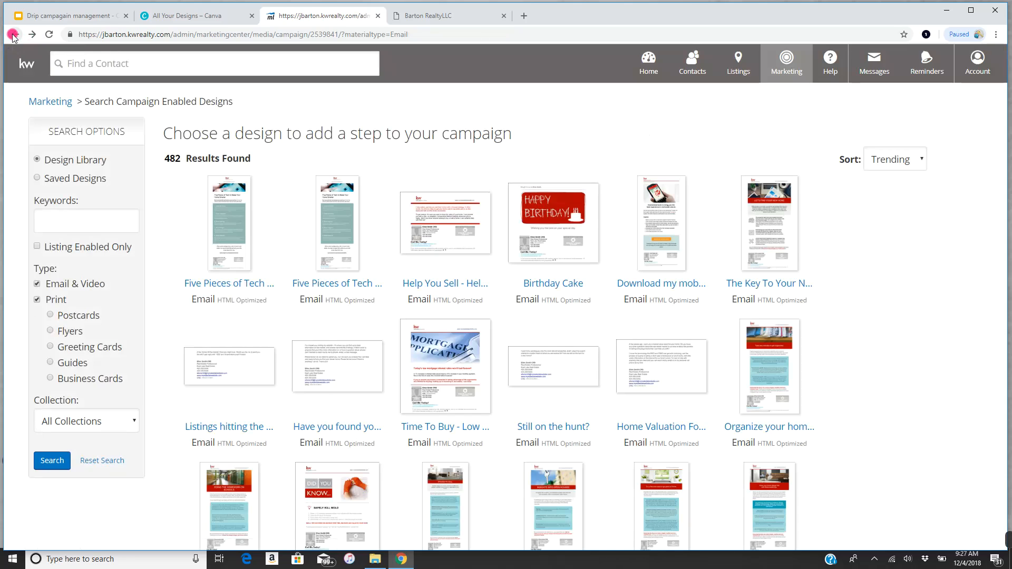
click(14, 35)
click(15, 35)
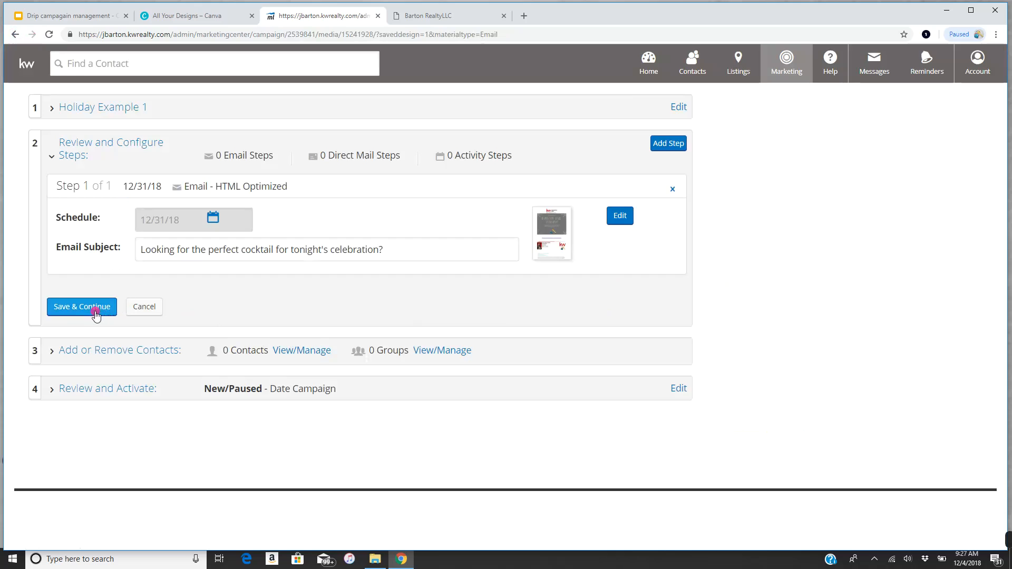
- Save the New Year step and add a new email step to the campaign
click(95, 314)
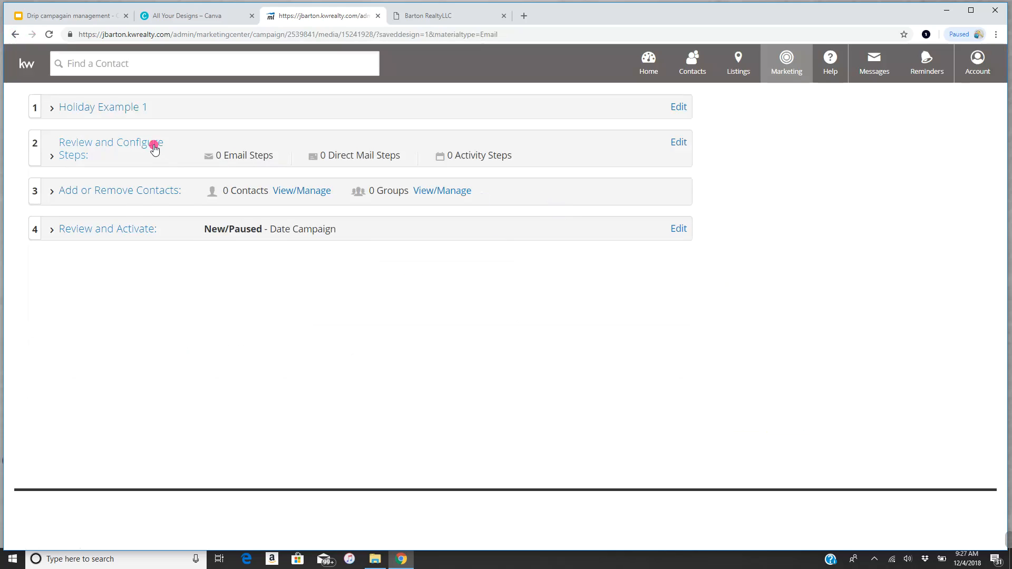
click(155, 149)
click(673, 152)
click(520, 347)
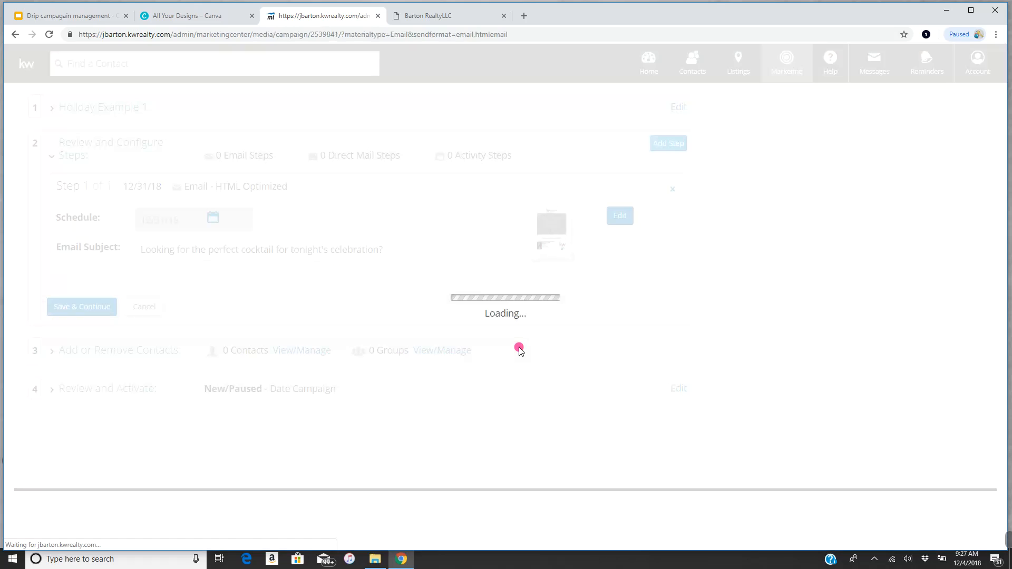
- Search 'anniversary red', personalize that design, and delete its 'Brought to you by' line
click(98, 222)
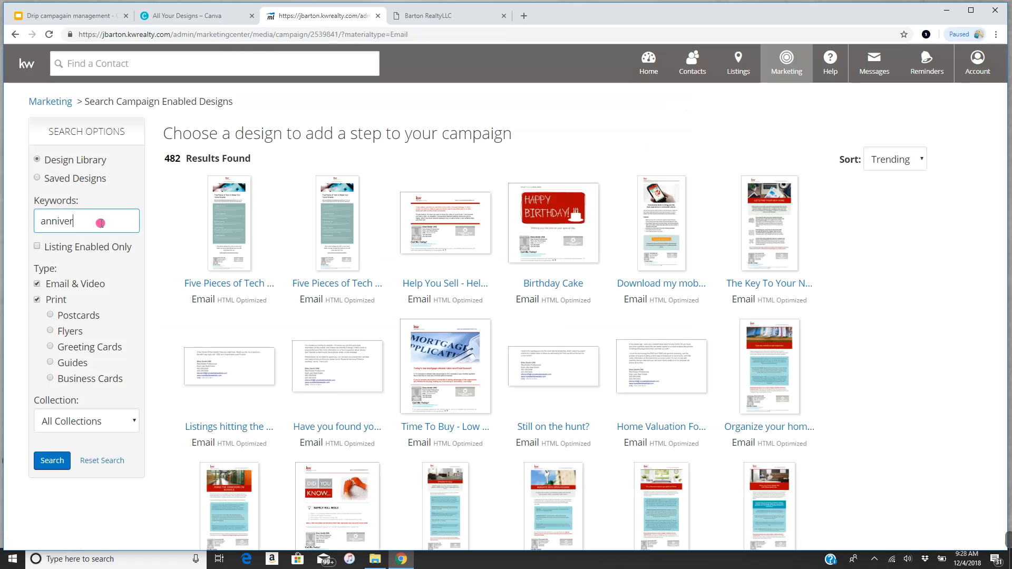
text(anniversary red)
key(Return)
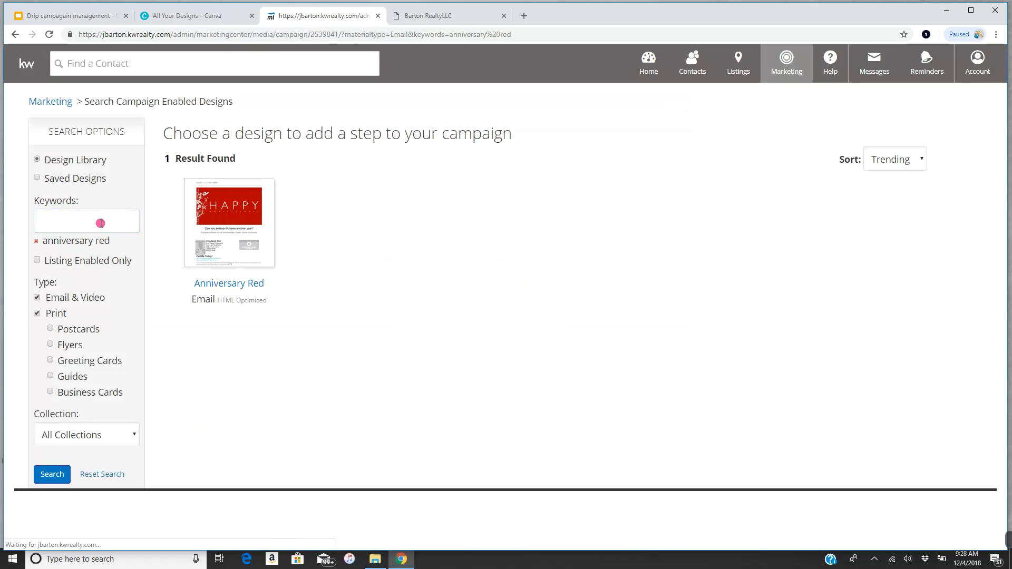
click(239, 285)
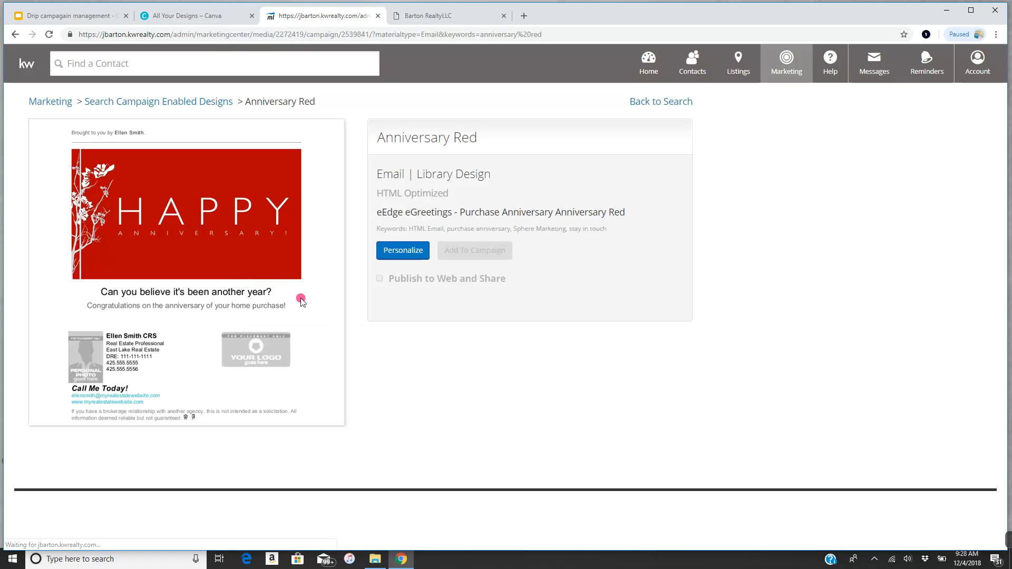
click(406, 251)
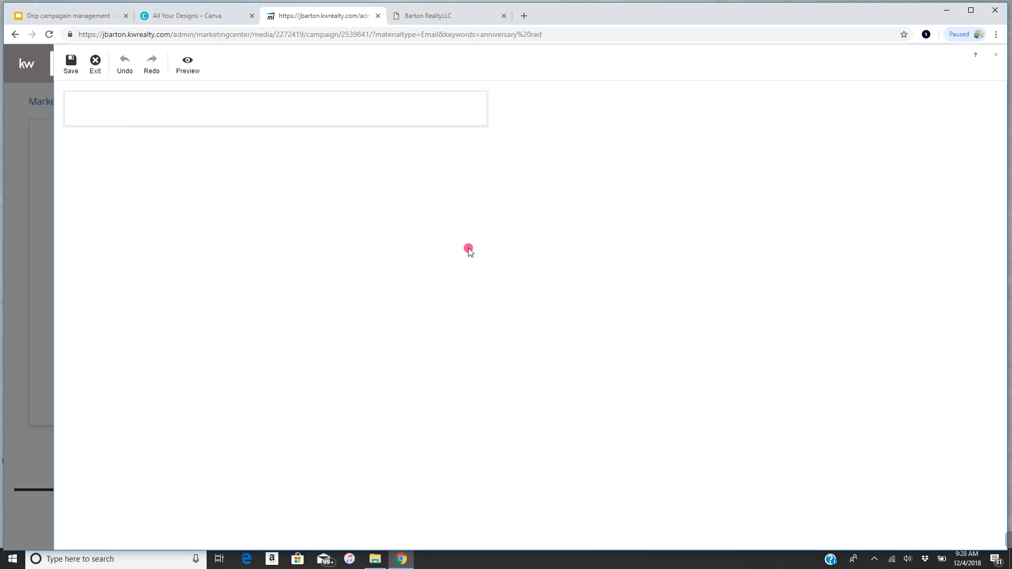
drag(237, 114, 57, 79)
key(BackSpace)
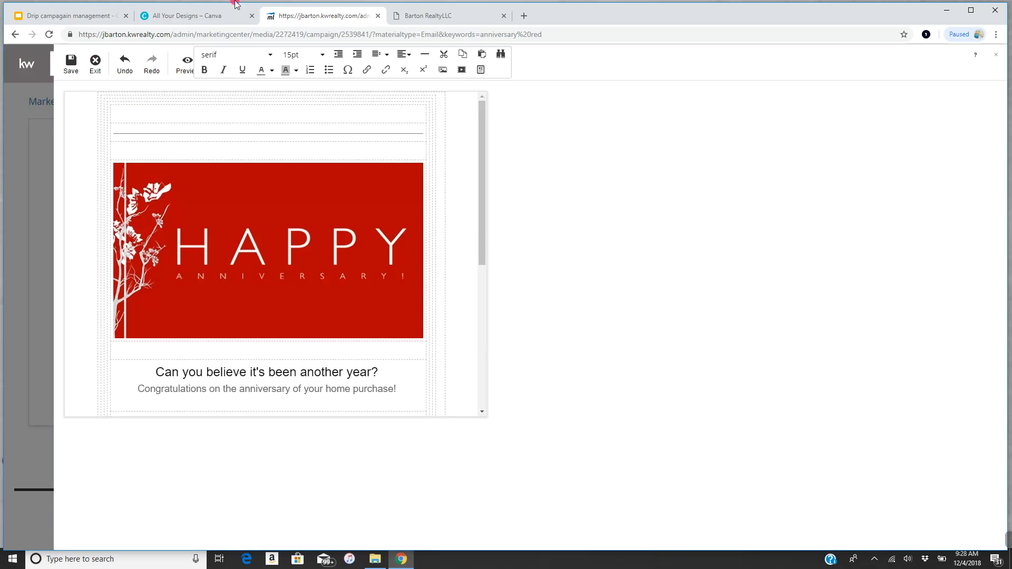
- Open Barton Realty's Listings Search page and copy its web address
click(466, 14)
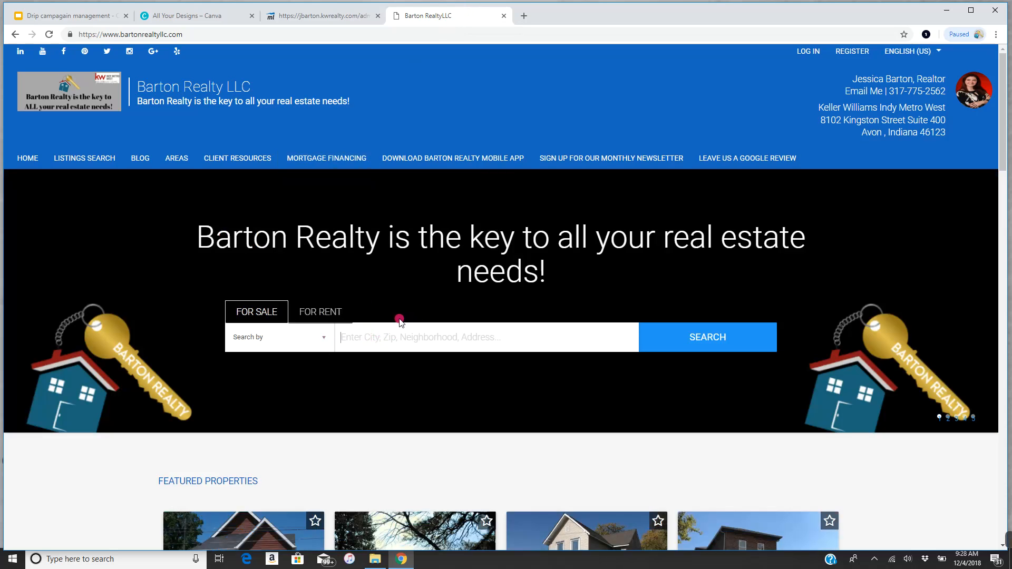
click(61, 158)
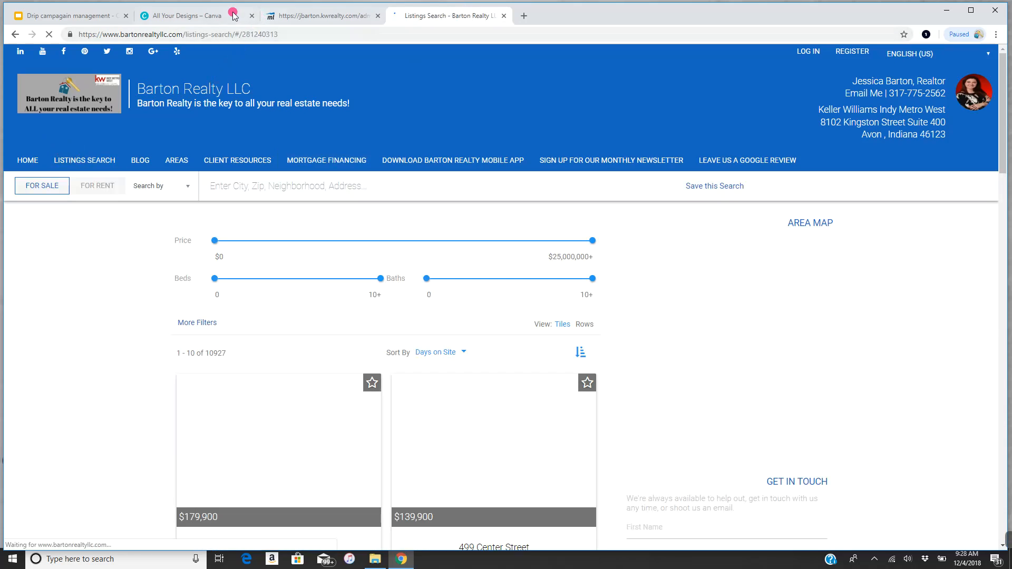
click(174, 35)
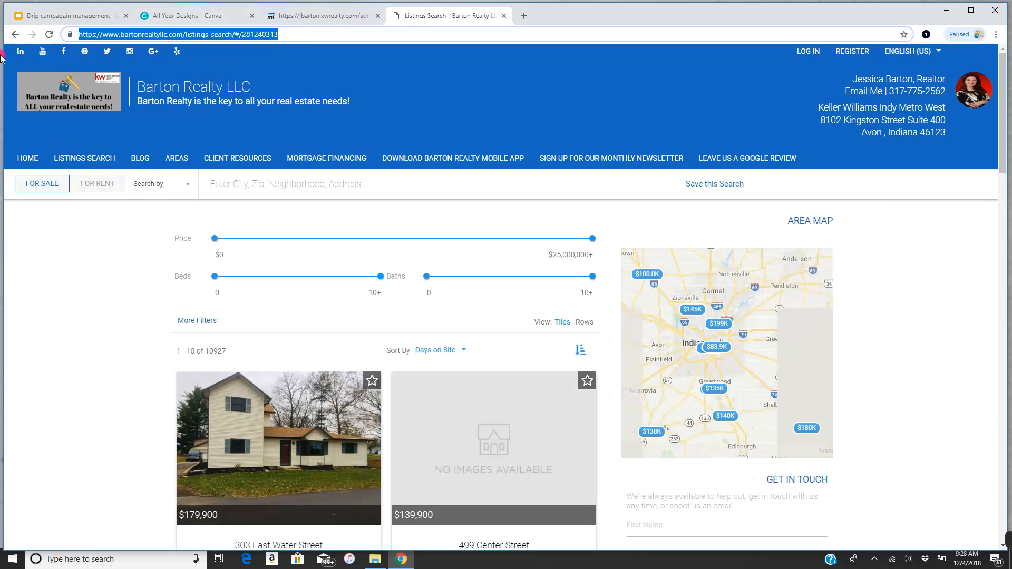
right_click(175, 35)
click(197, 93)
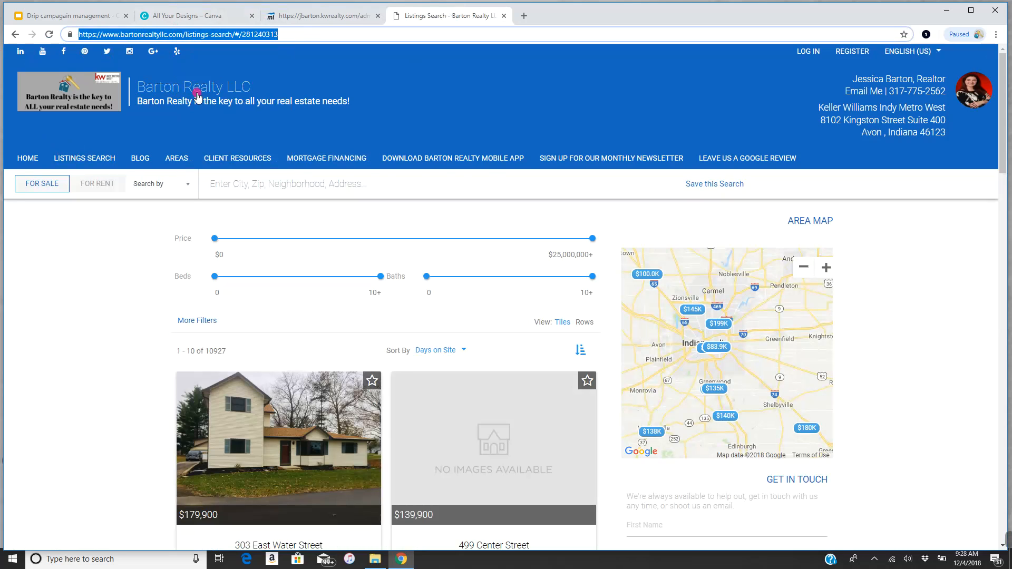
click(293, 16)
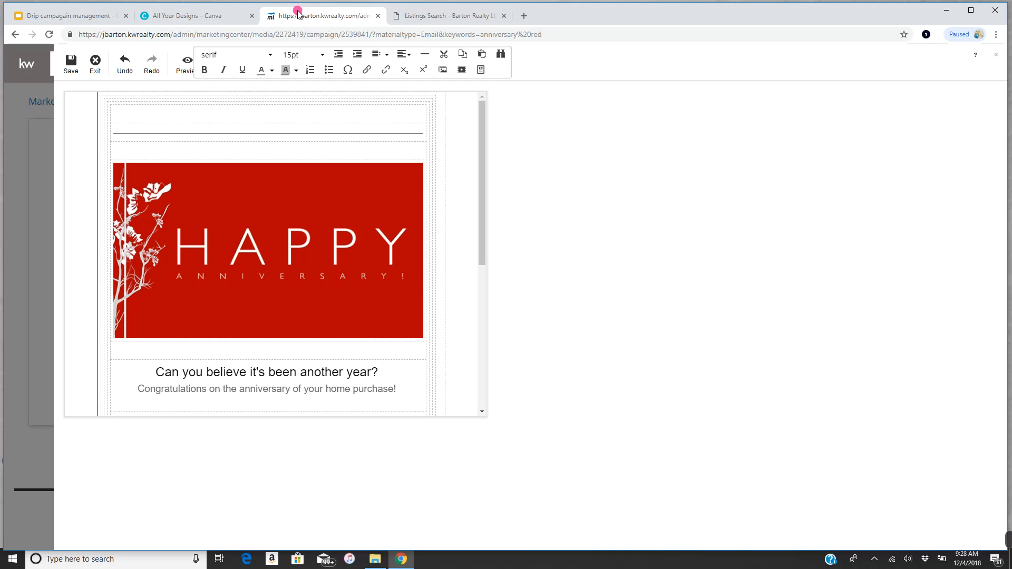
- Insert a listings-search link reading 'Click here to fall in love with your next home!' that opens in a new window
click(367, 74)
right_click(454, 259)
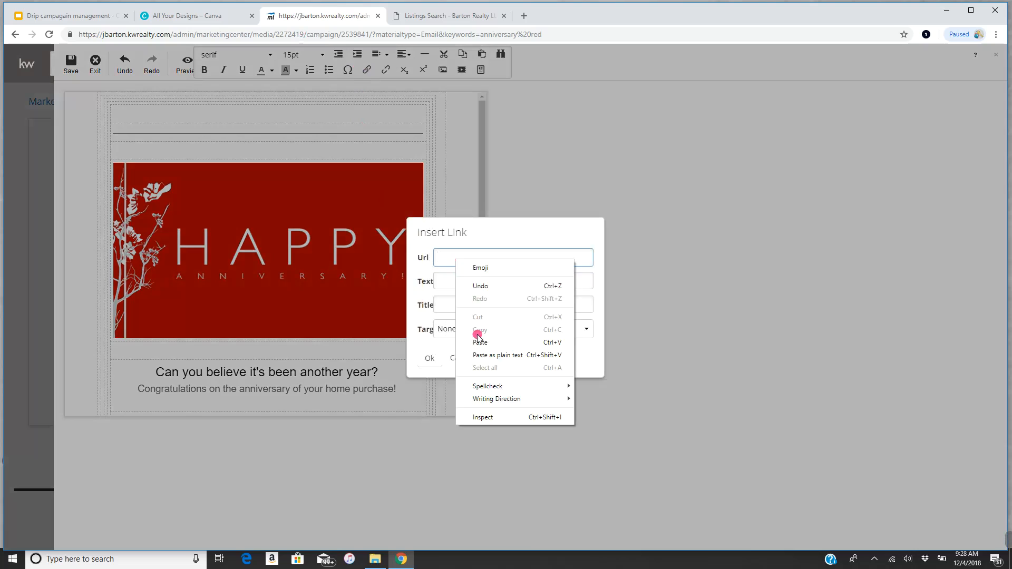
click(480, 339)
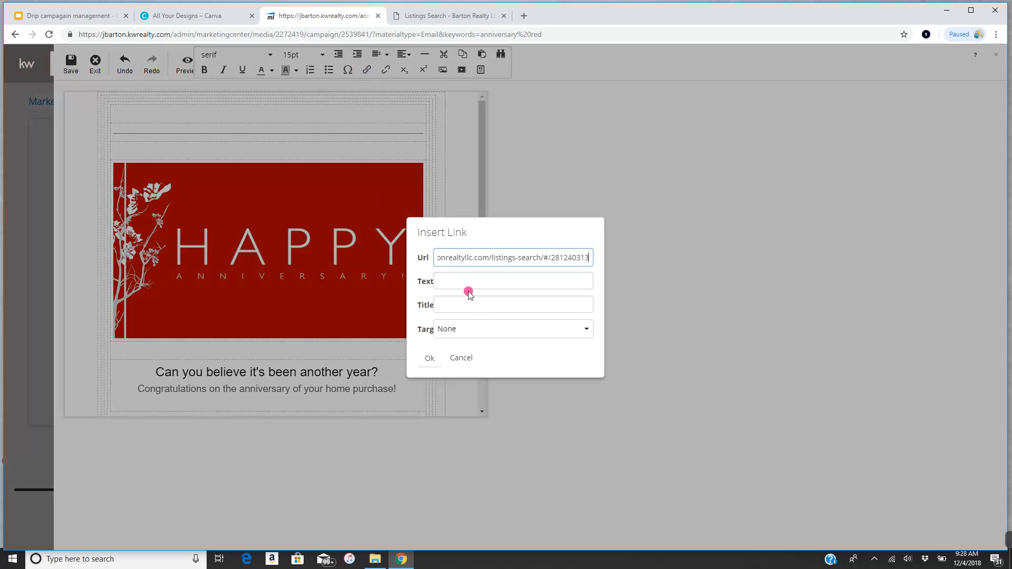
click(436, 281)
drag(437, 280, 618, 274)
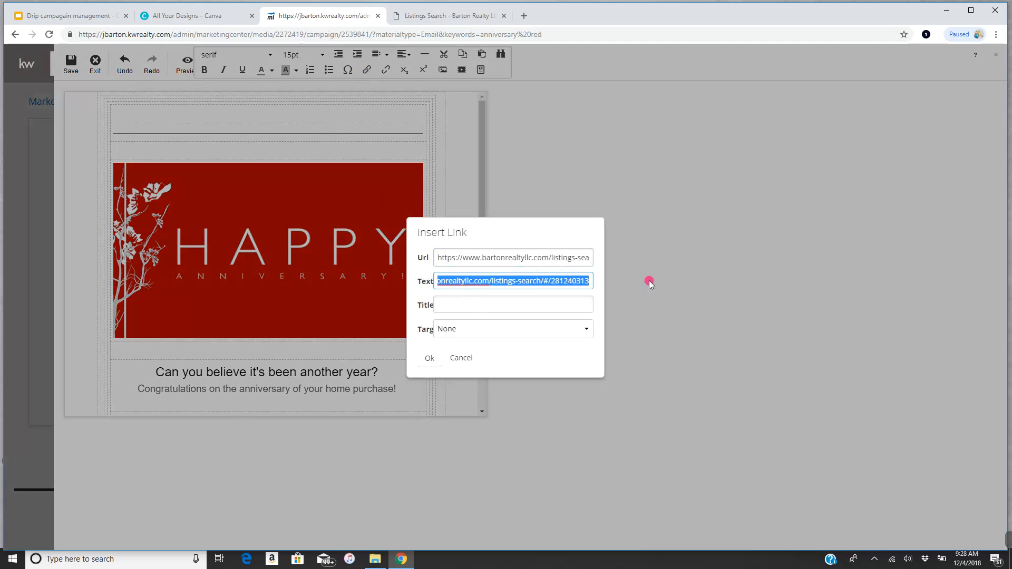
text(Click h)
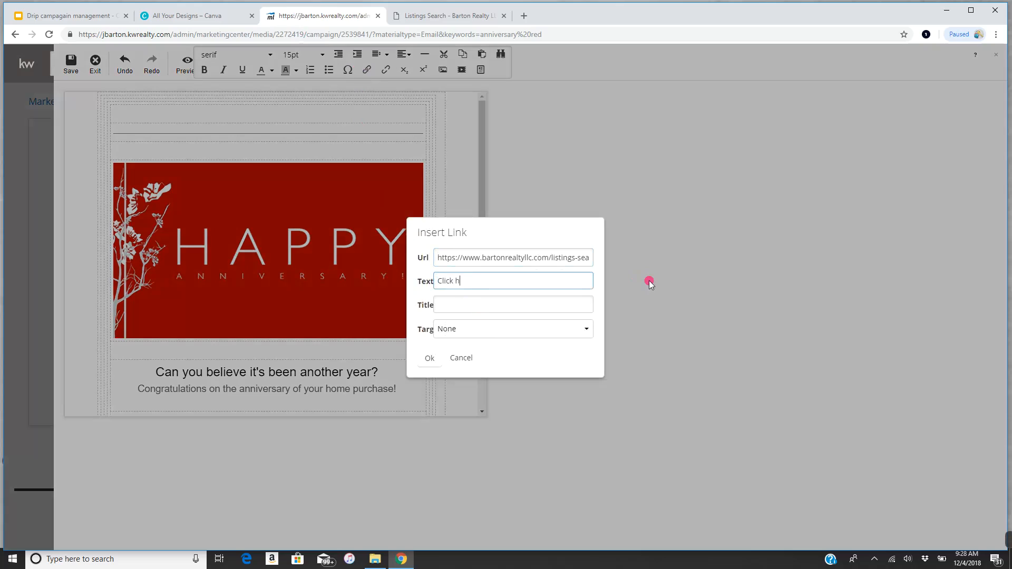
text(ere to fall in love with your )
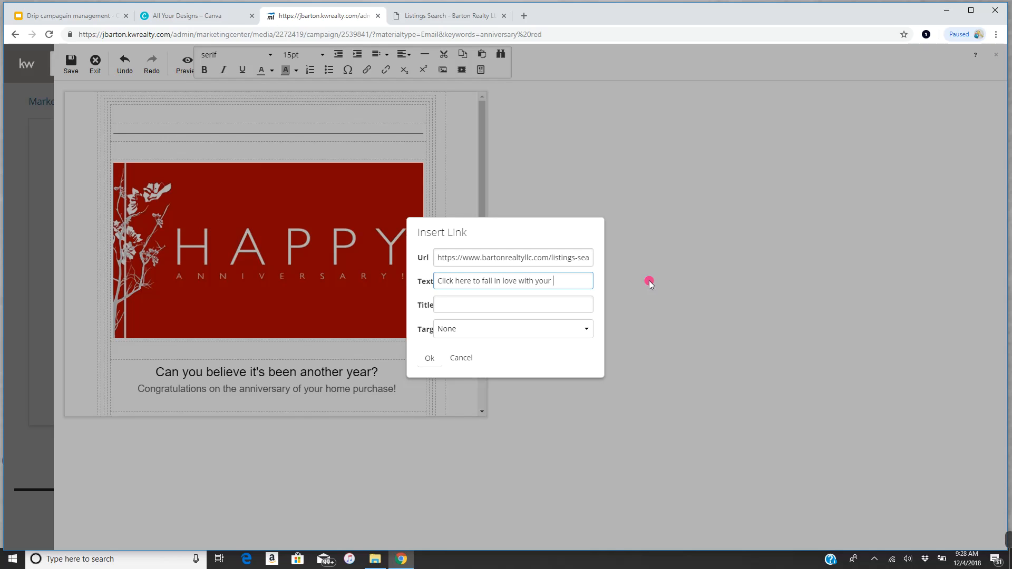
text(next home!)
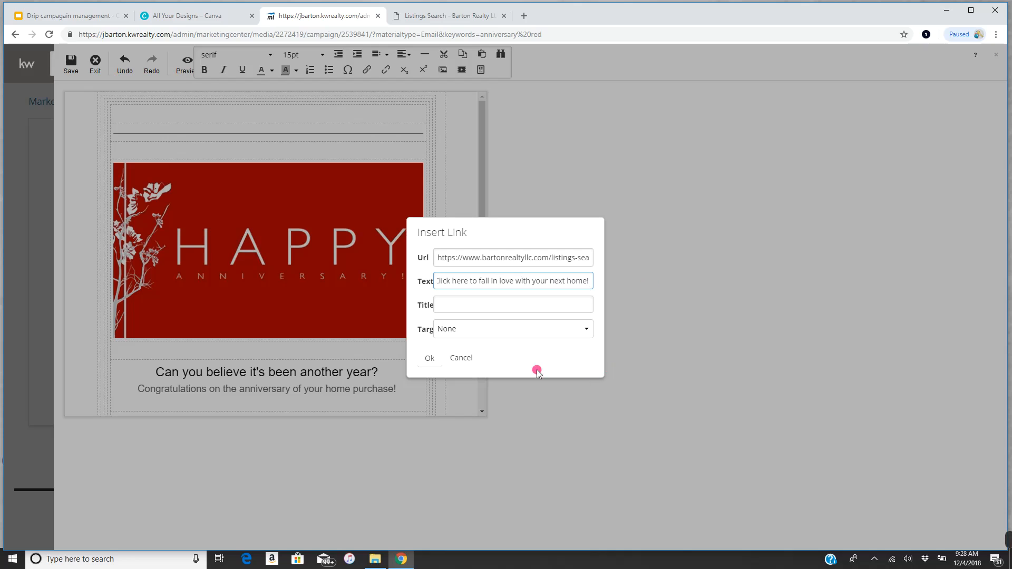
click(481, 329)
click(468, 367)
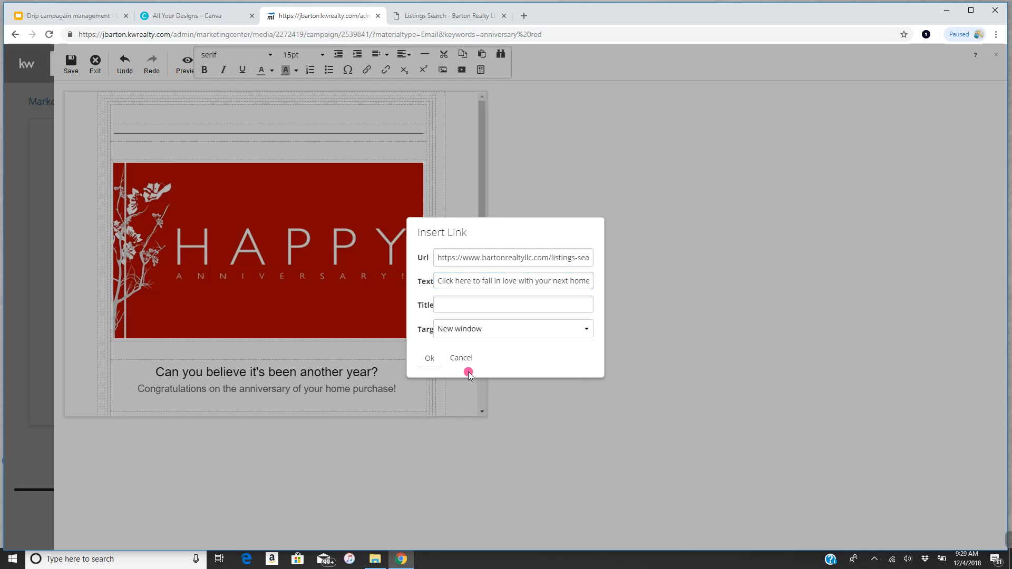
click(420, 361)
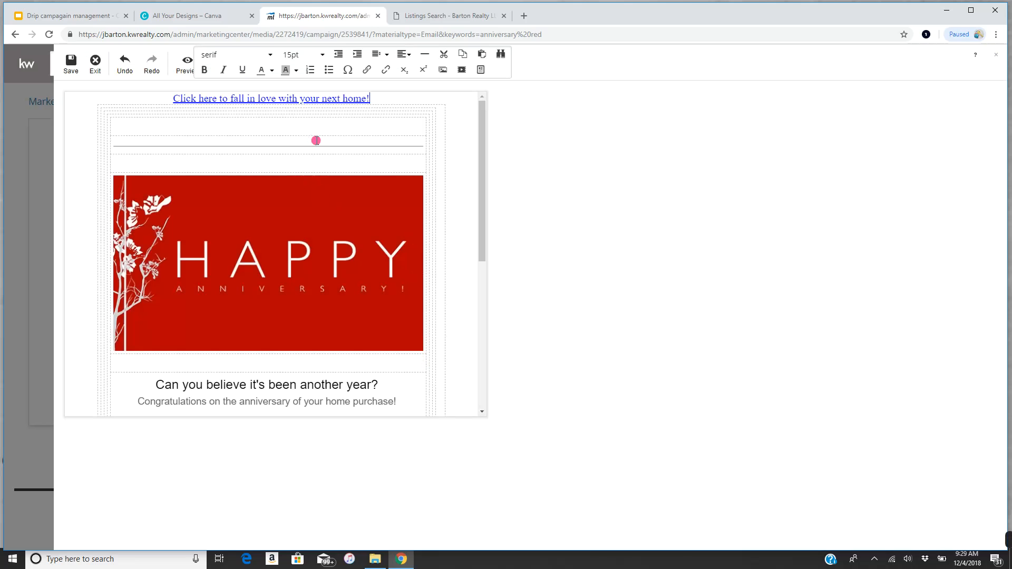
- Place the Keller Williams Indy Metro West logo from Uncategorized in the empty top row, centered
click(277, 123)
click(447, 76)
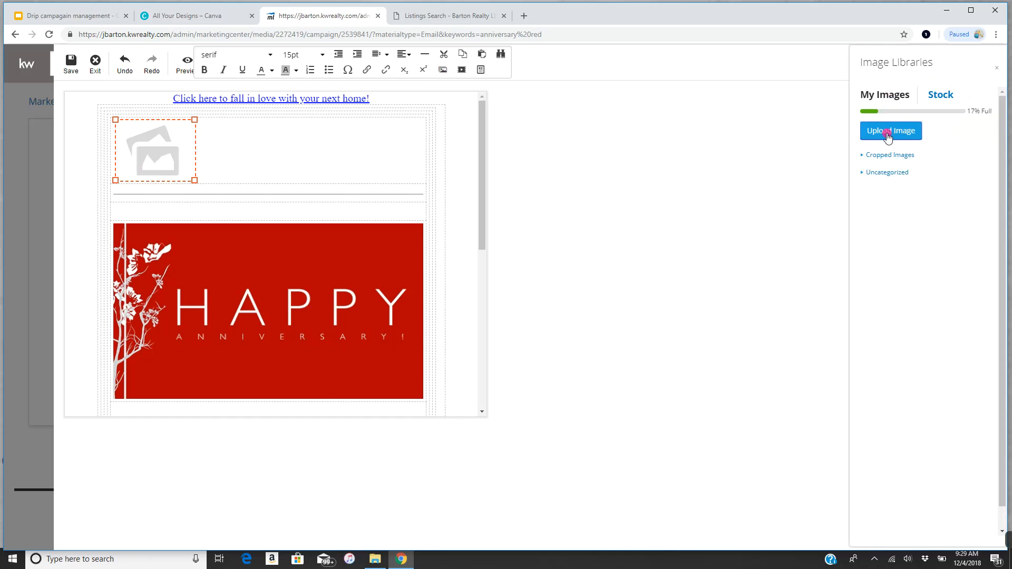
click(889, 174)
click(894, 391)
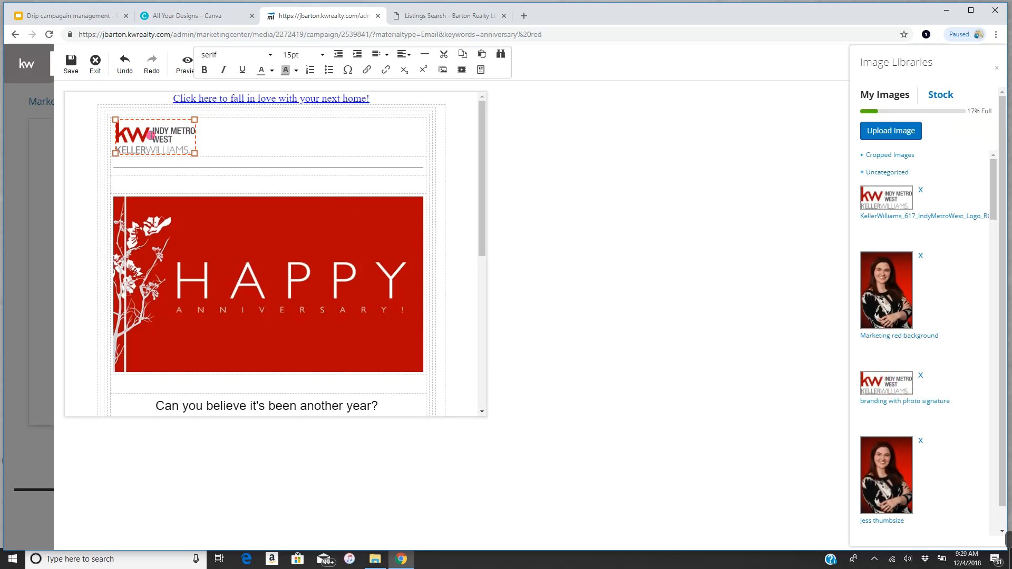
click(403, 54)
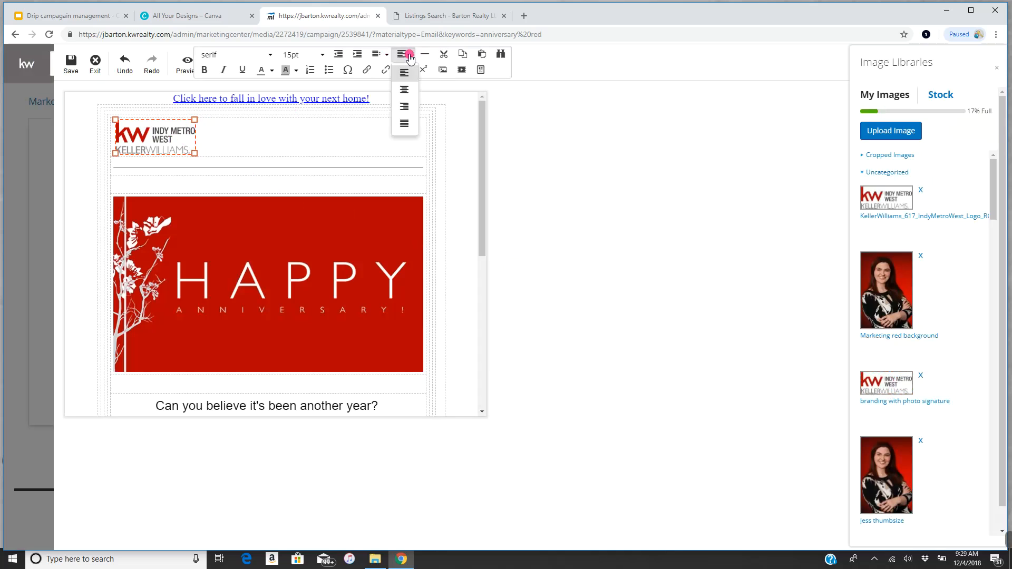
click(403, 90)
- Swap the Happy Anniversary banner for the Valentines day 2019 image and select the greeting lines below it
click(278, 277)
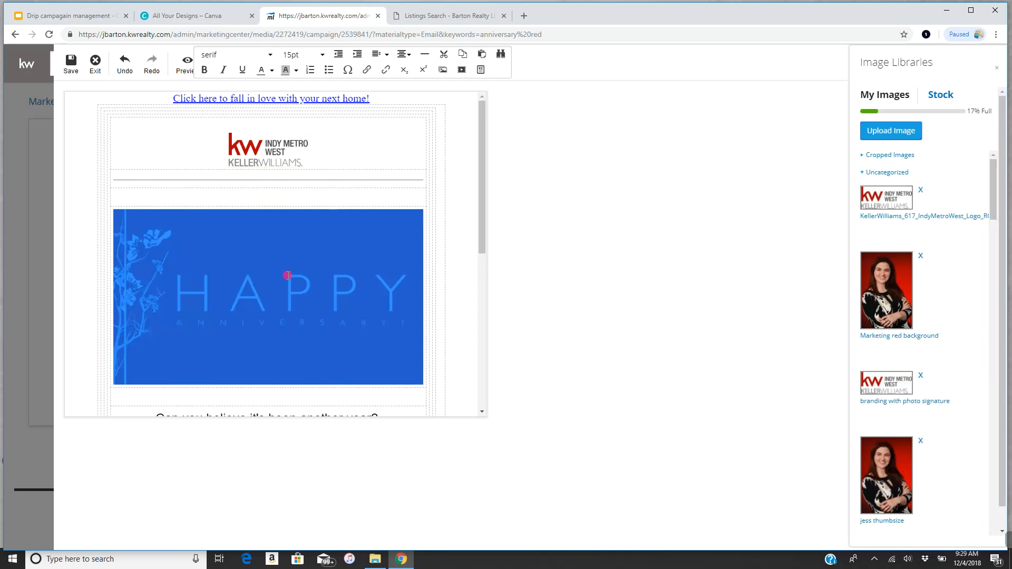
scroll(944, 327, down, 9)
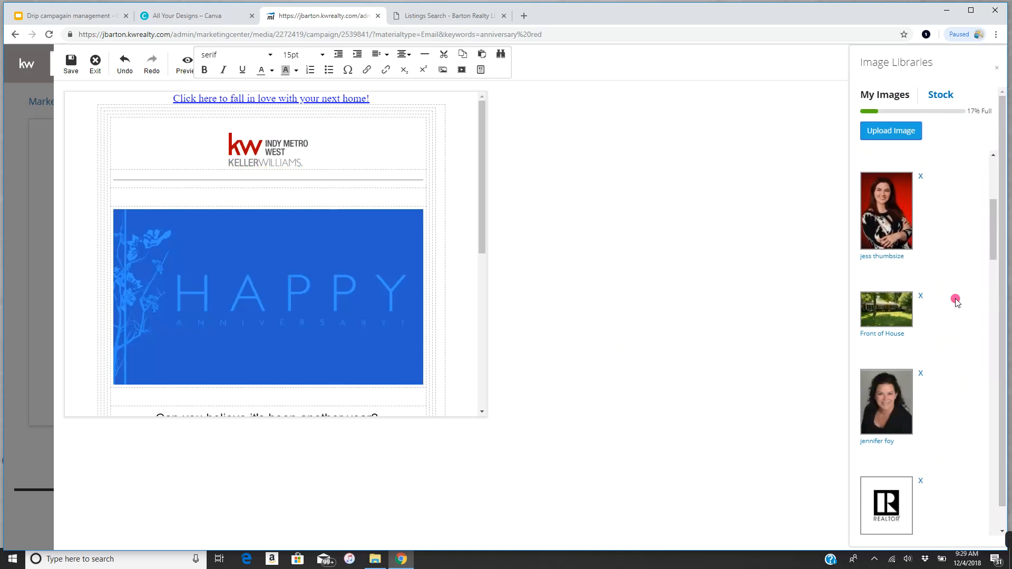
scroll(949, 337, down, 15)
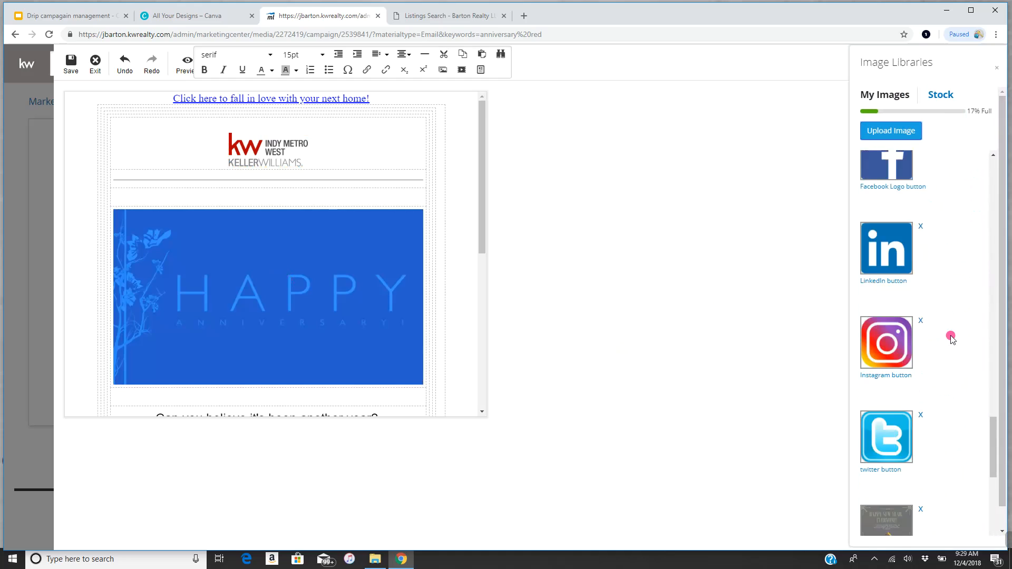
scroll(960, 336, down, 2)
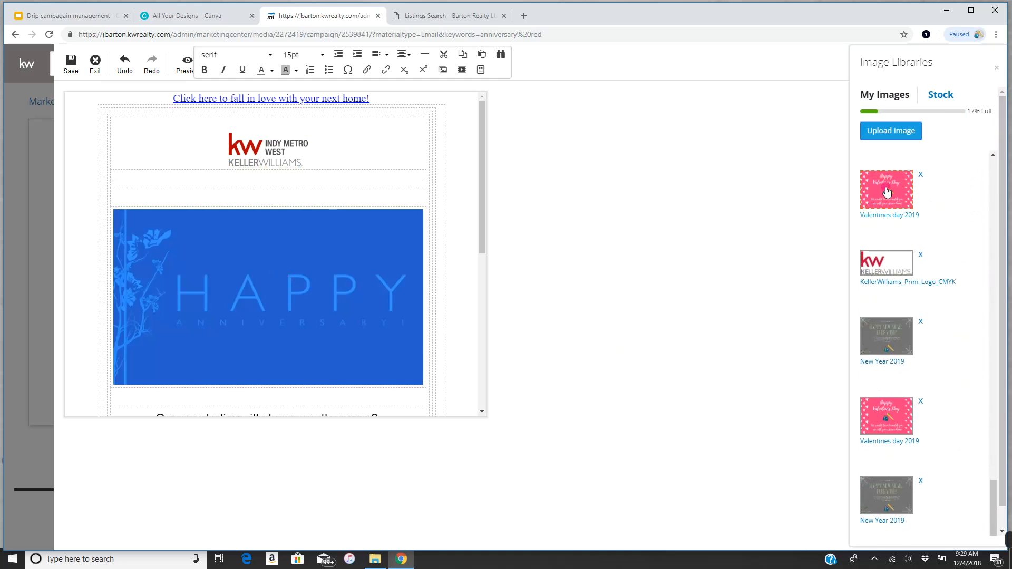
click(887, 192)
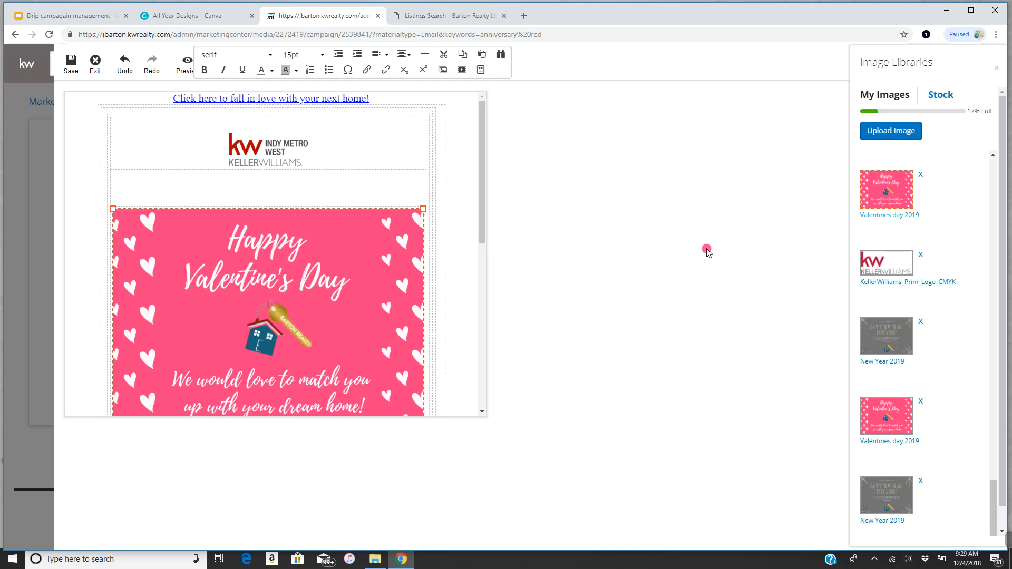
scroll(415, 257, down, 5)
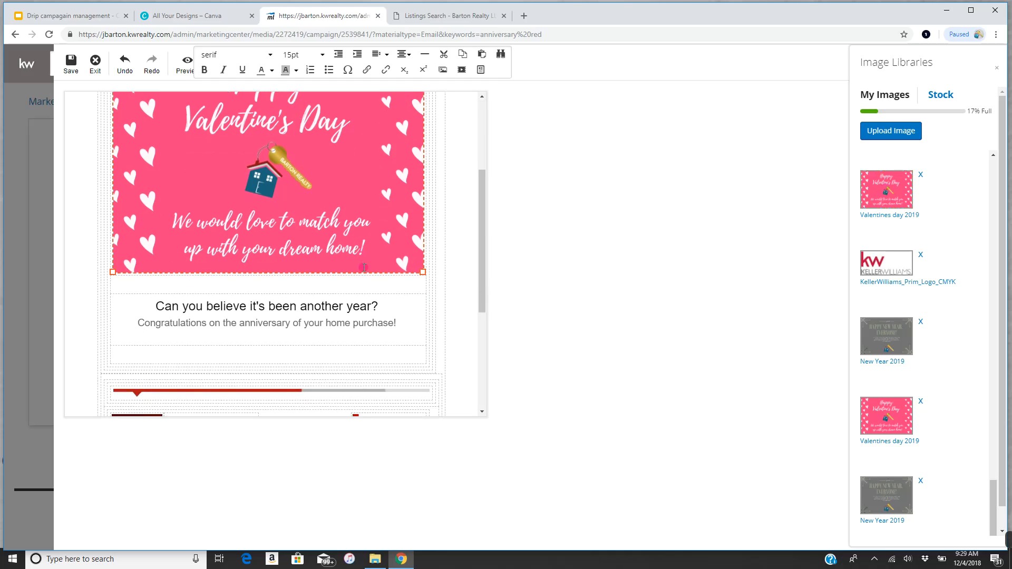
drag(403, 220, 143, 199)
- Replace the anniversary greeting with 'Let me find you a home that you will love! Call me today to start your search!'
key(BackSpace)
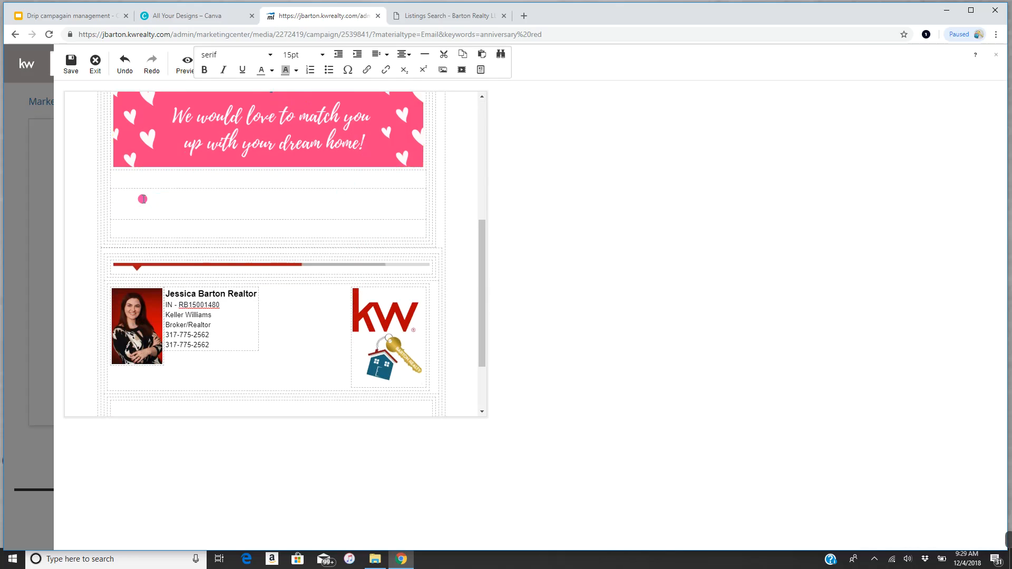
text(Let me )
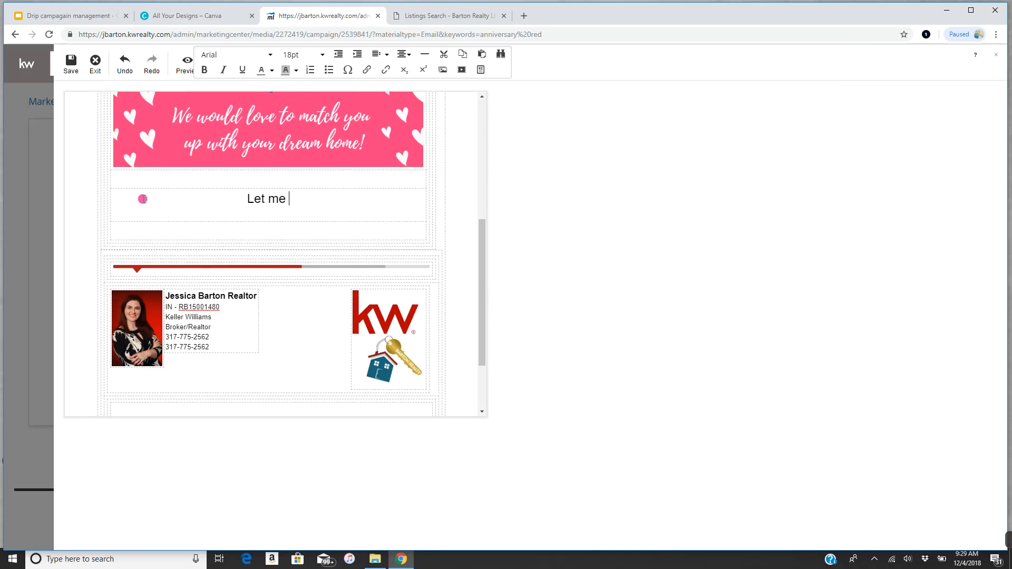
text(find you a home that you will love)
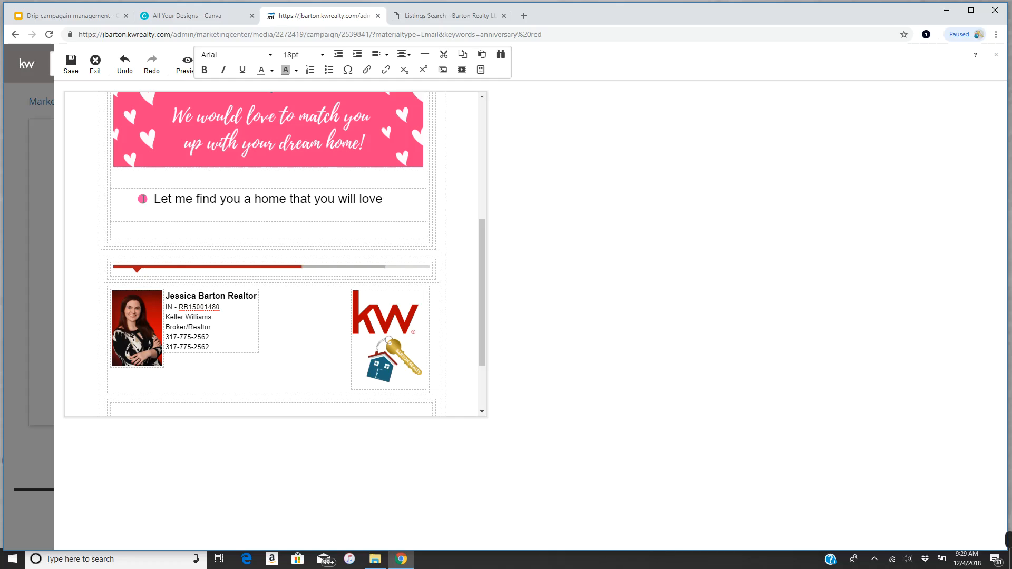
text(! )
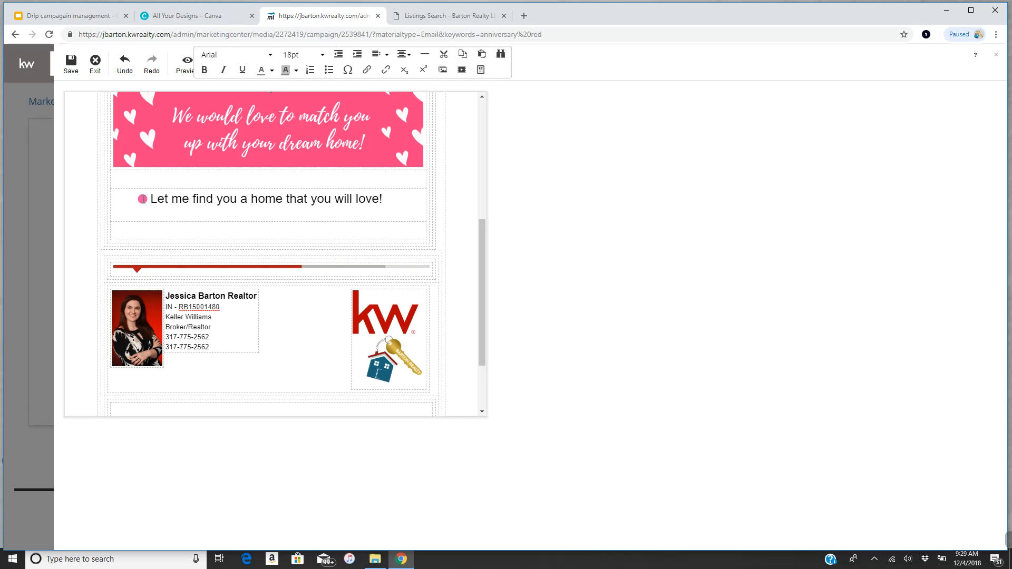
text(Ca)
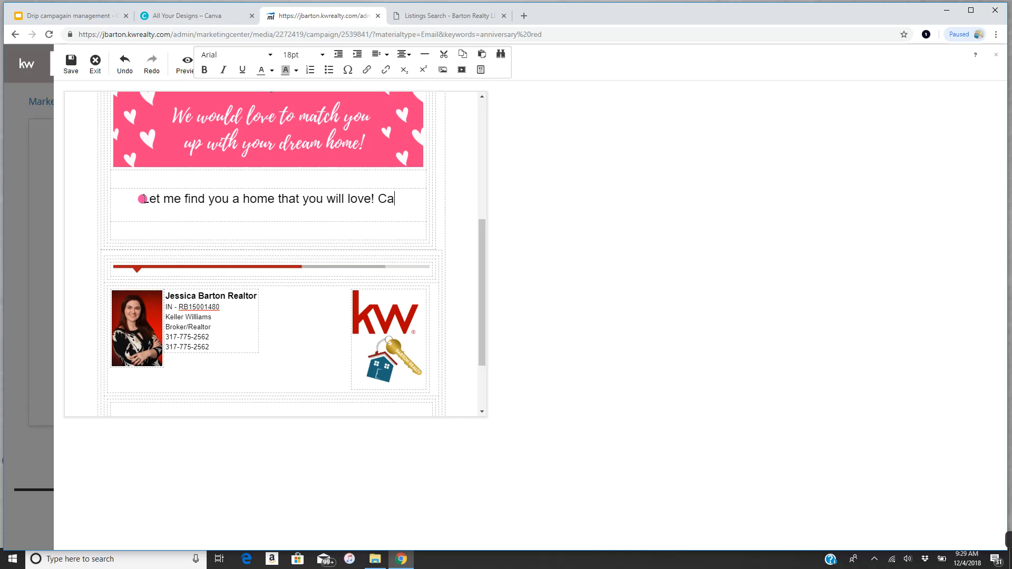
text(ll me today )
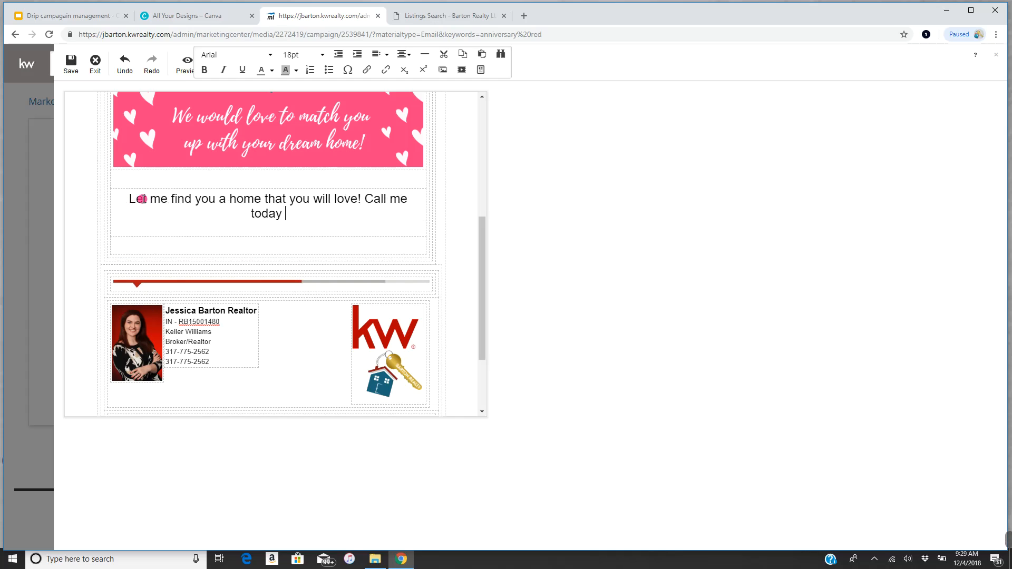
text(to sta)
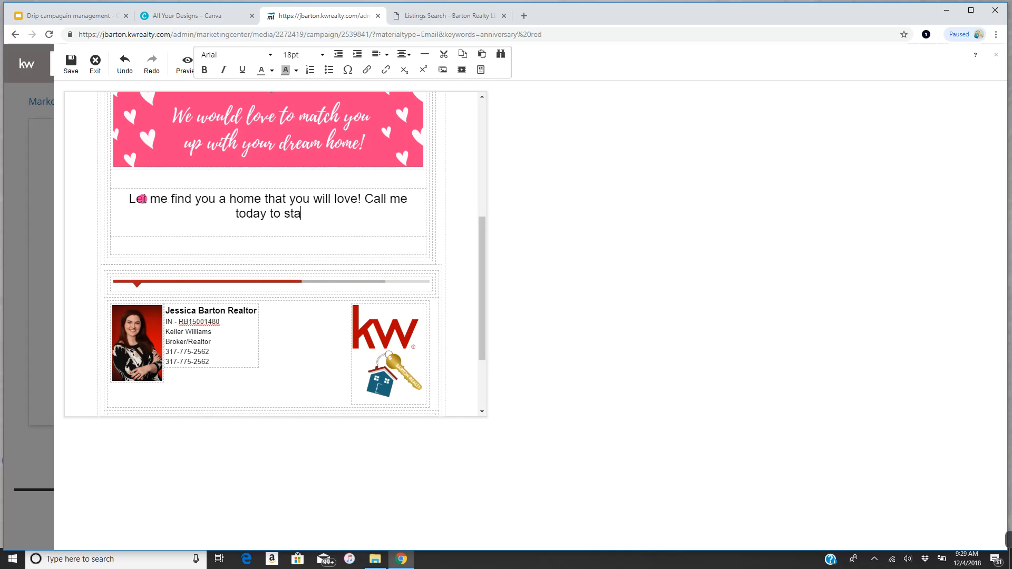
text(rt your )
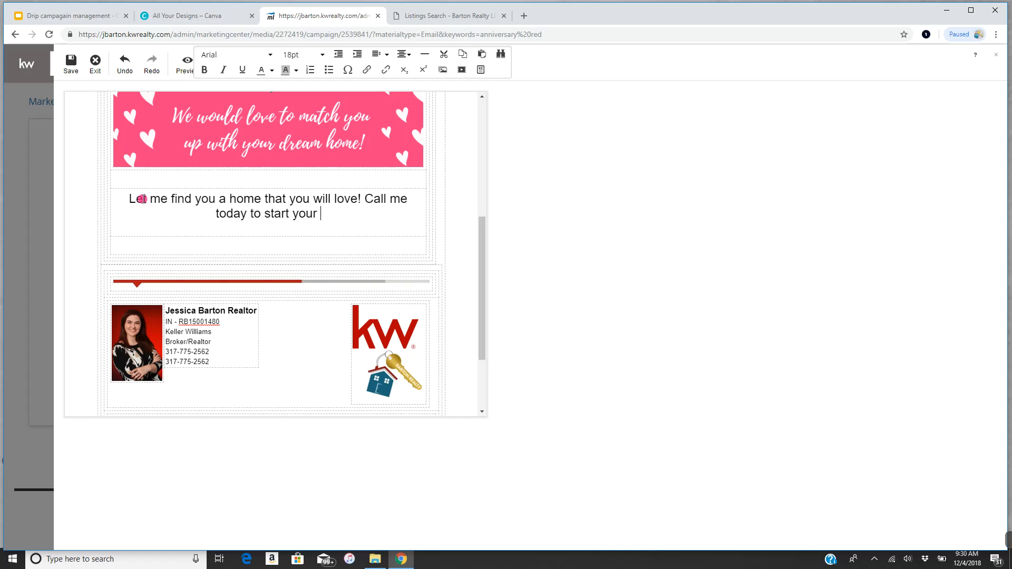
text(search!)
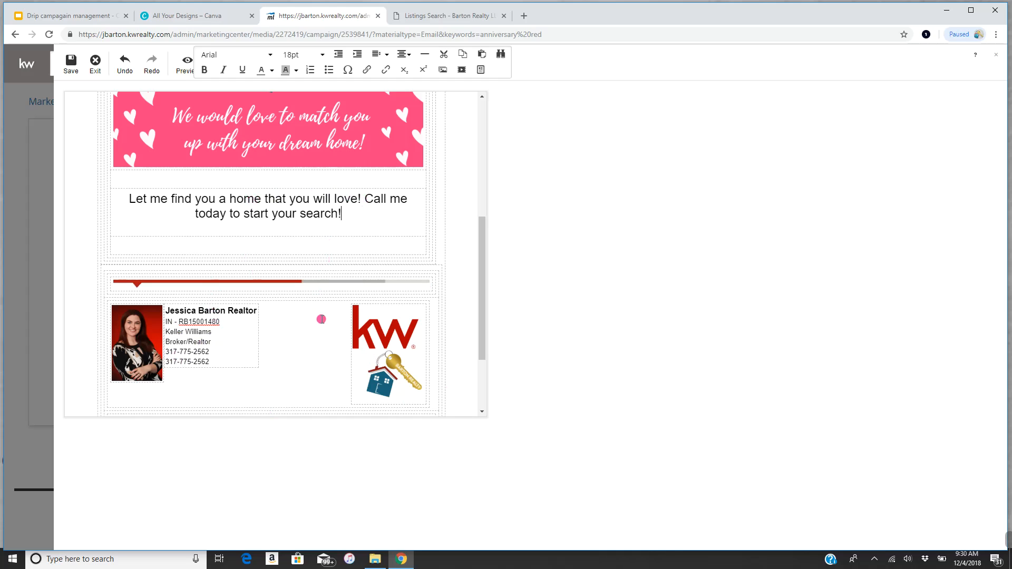
scroll(439, 328, up, 1)
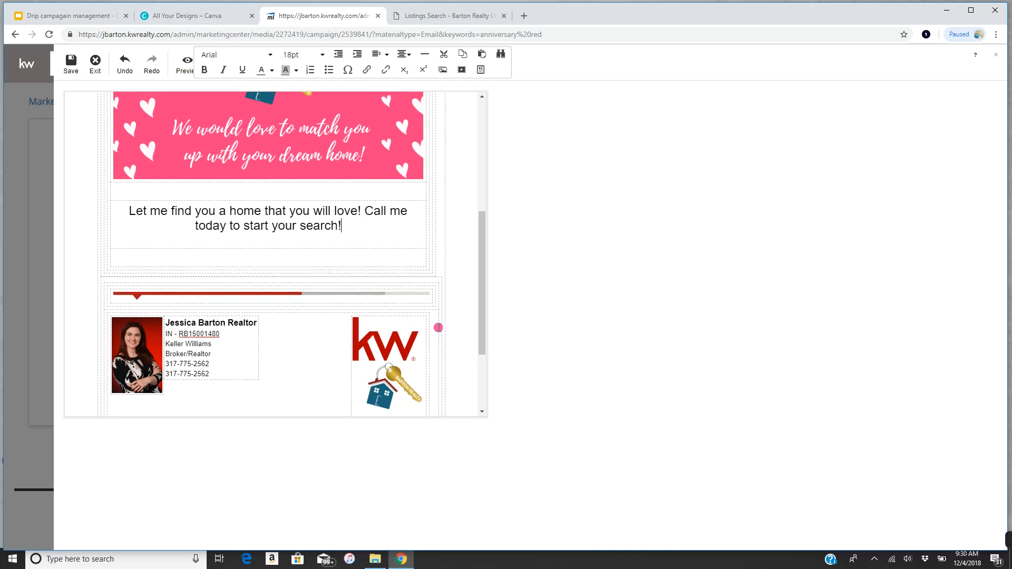
scroll(438, 327, up, 5)
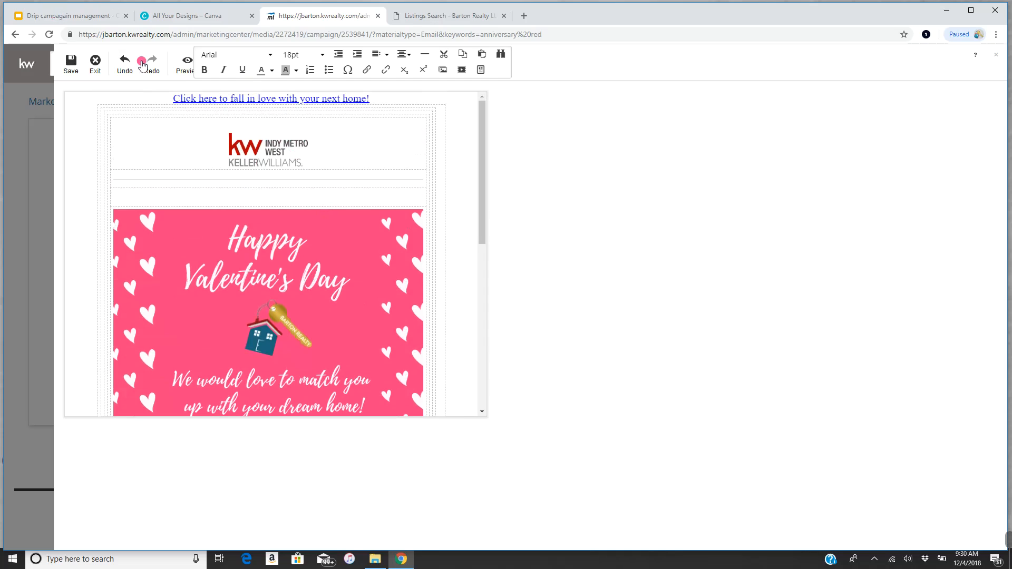
click(188, 71)
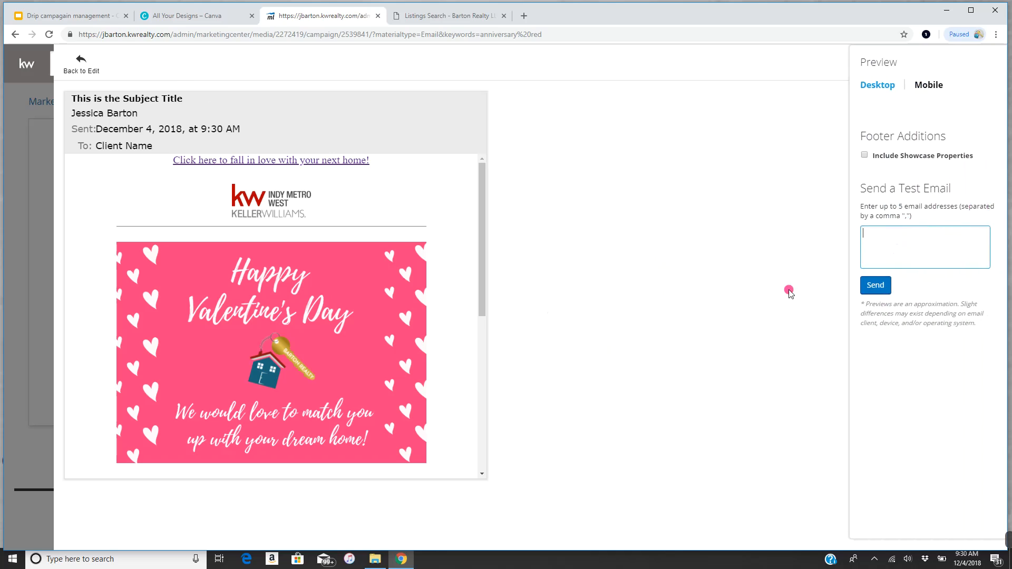
mouse_move(484, 196)
mouse_down()
mouse_move(492, 386)
mouse_move(479, 165)
mouse_up()
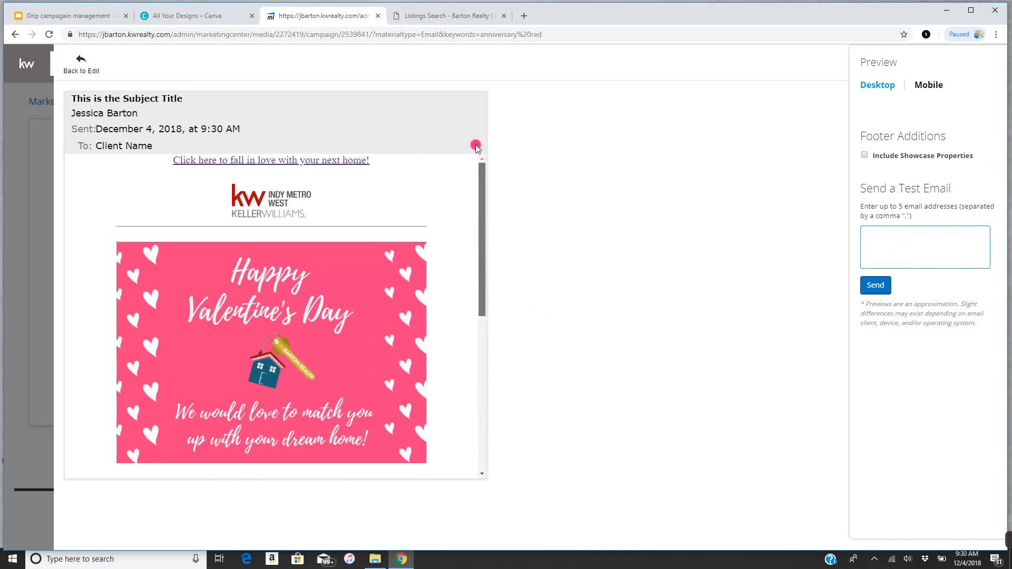
- Save the edited Valentine email as the design 'vDay' and exit the editor
click(79, 67)
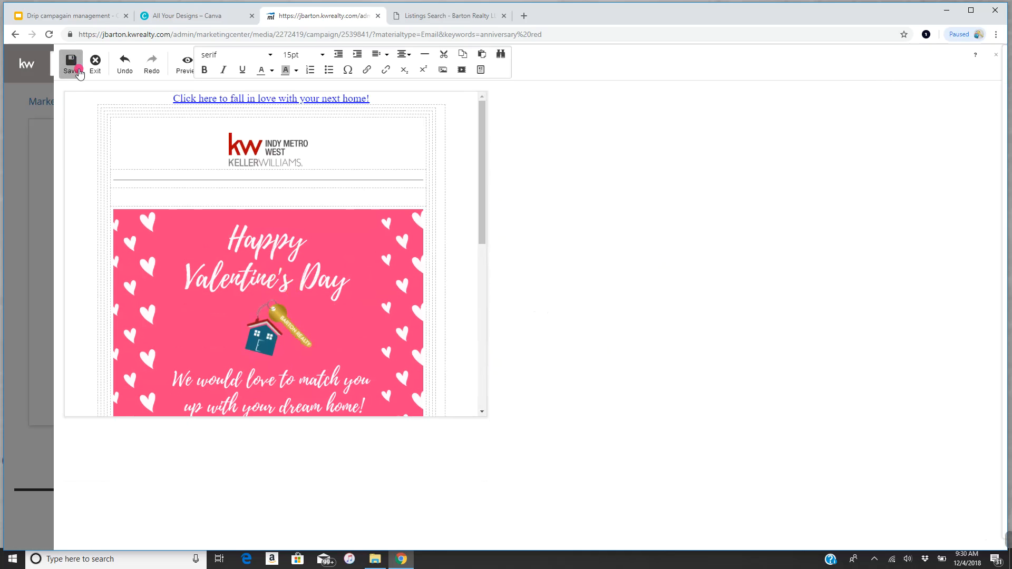
click(71, 62)
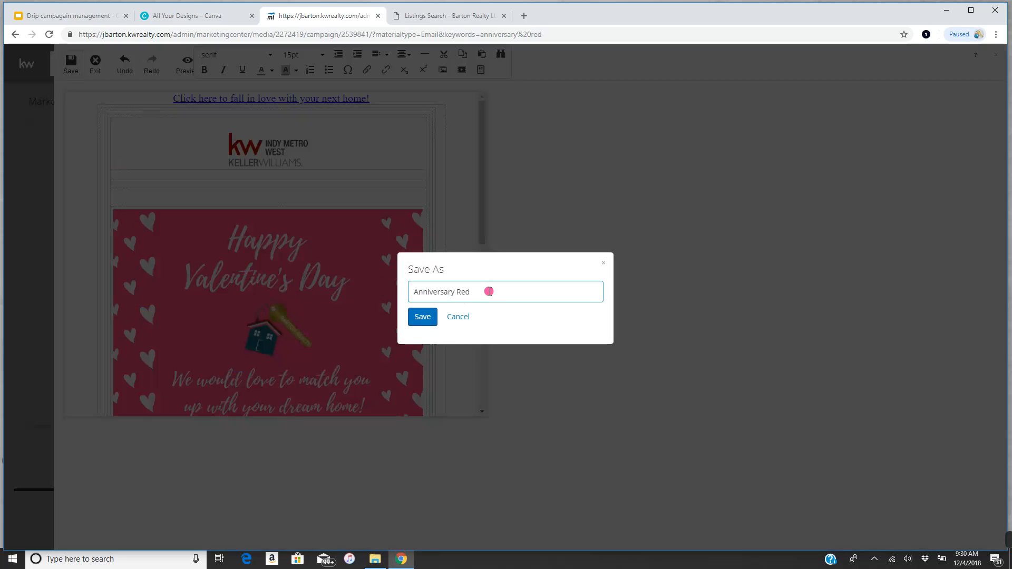
drag(486, 291, 284, 294)
text(vDay)
click(427, 317)
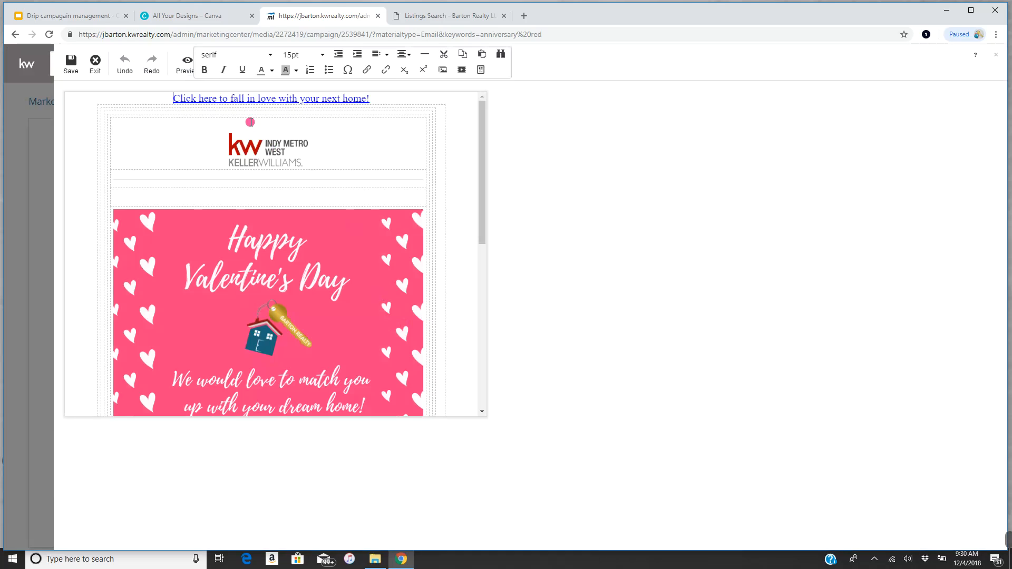
click(95, 63)
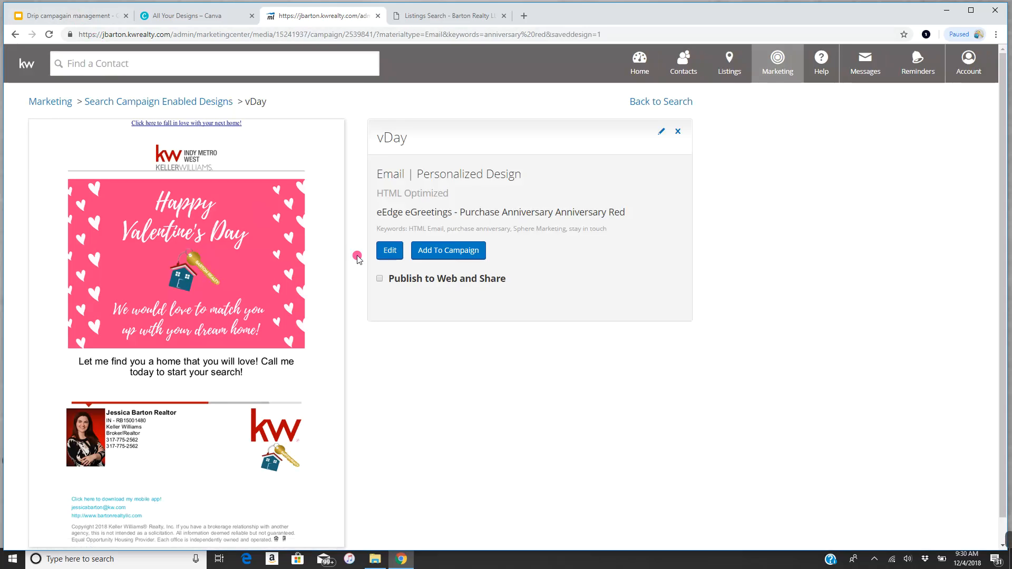
- Add vDay to the campaign as Step 2 on 2/14/19 with subject 'Ready to fall in love with your next home?'
click(455, 251)
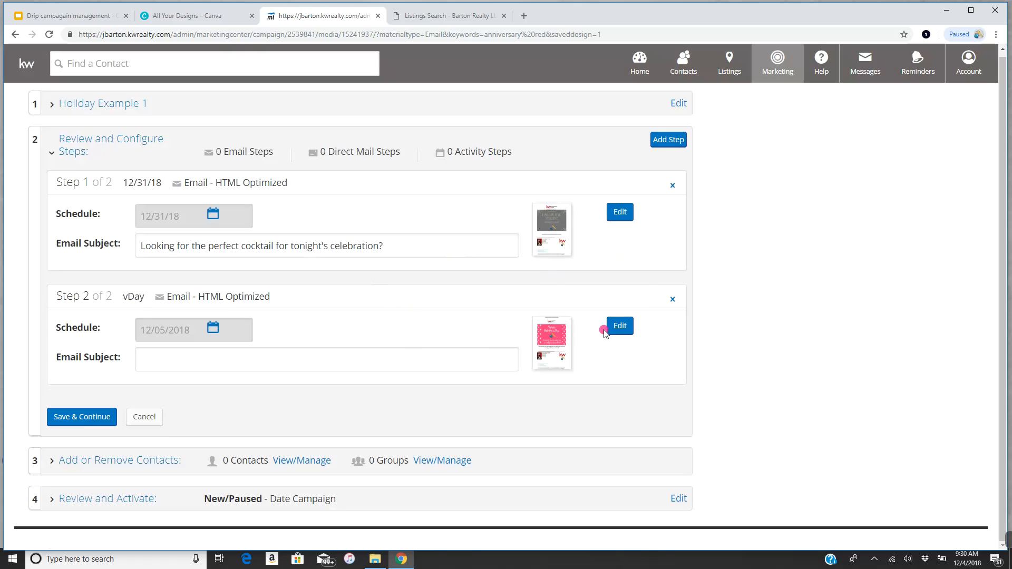
click(213, 329)
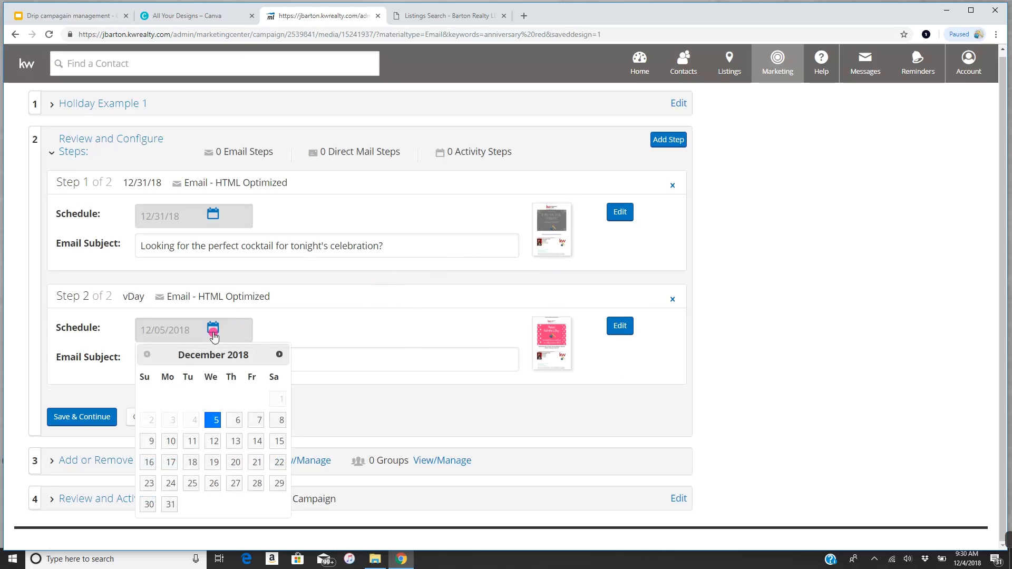
click(279, 355)
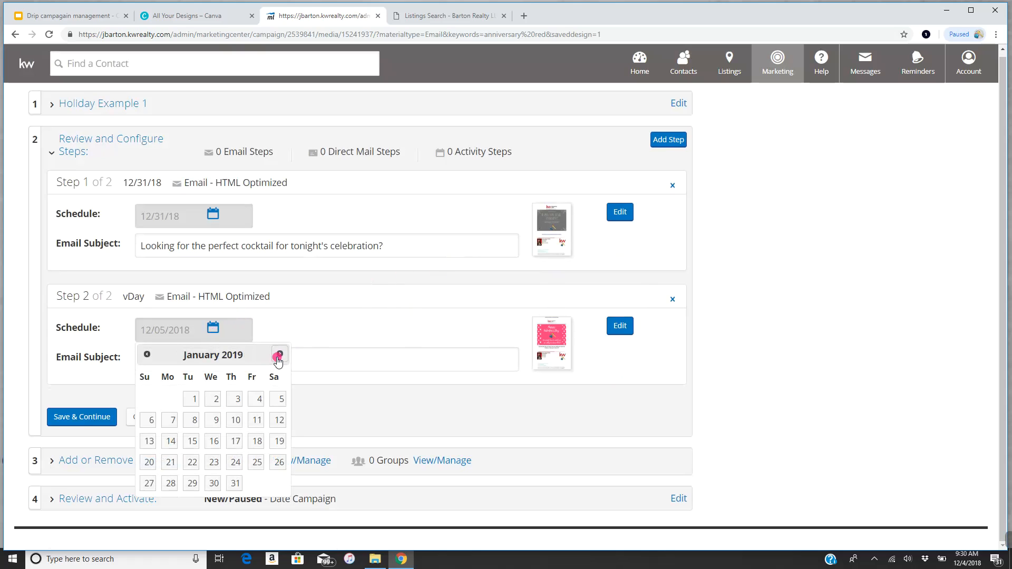
click(279, 354)
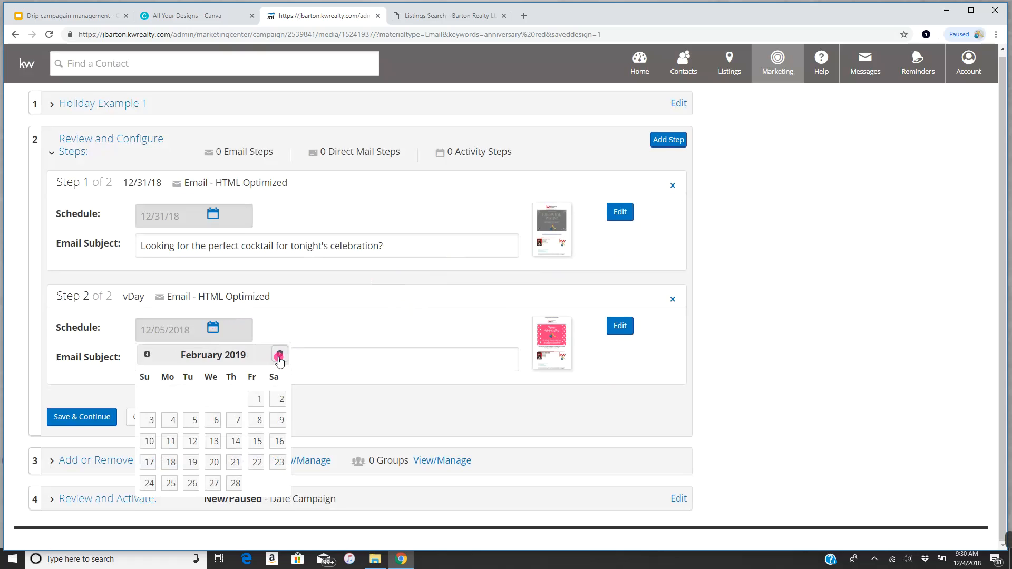
click(235, 441)
click(195, 365)
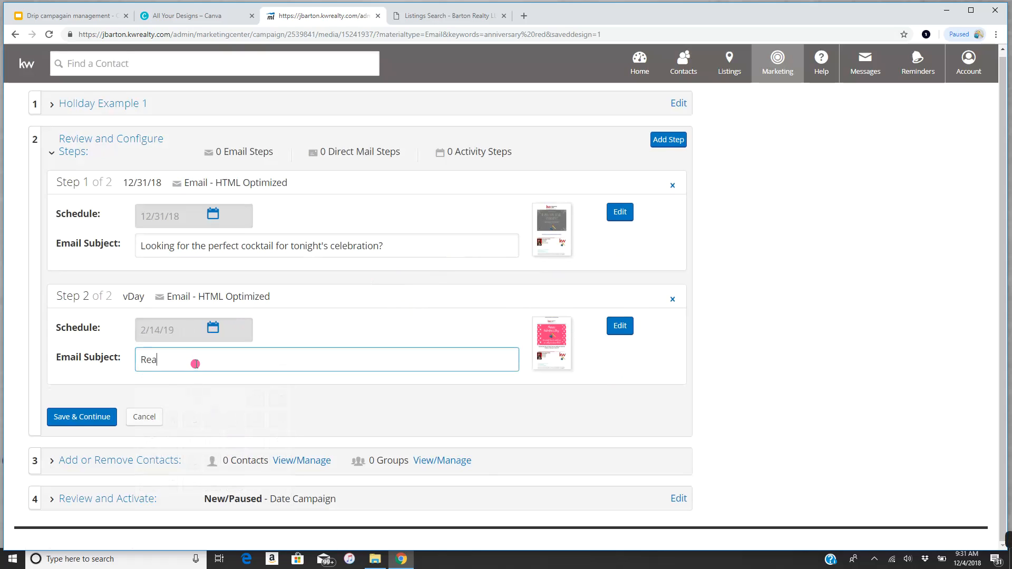
text(Ready to fall in love with your next home?)
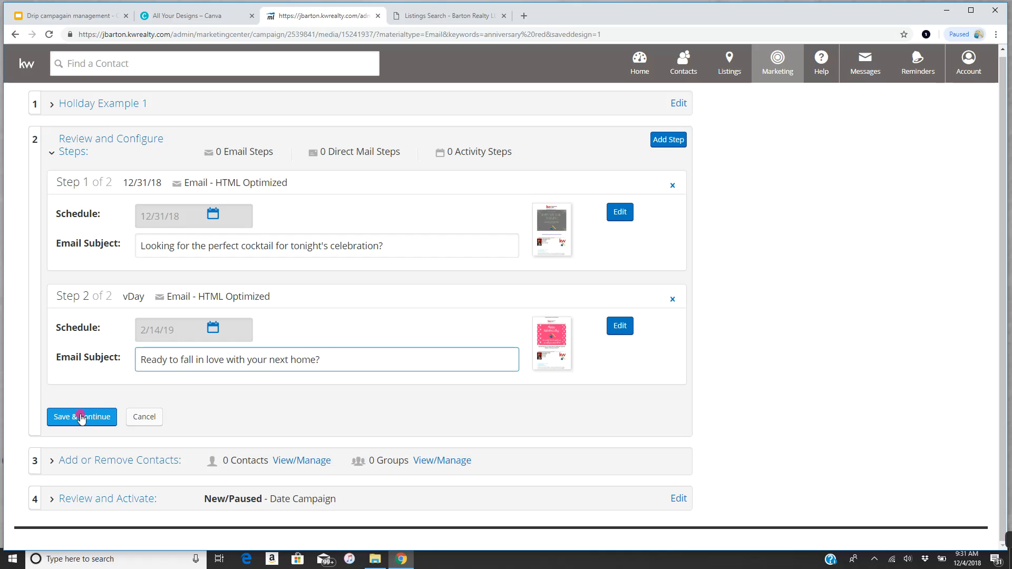
click(82, 418)
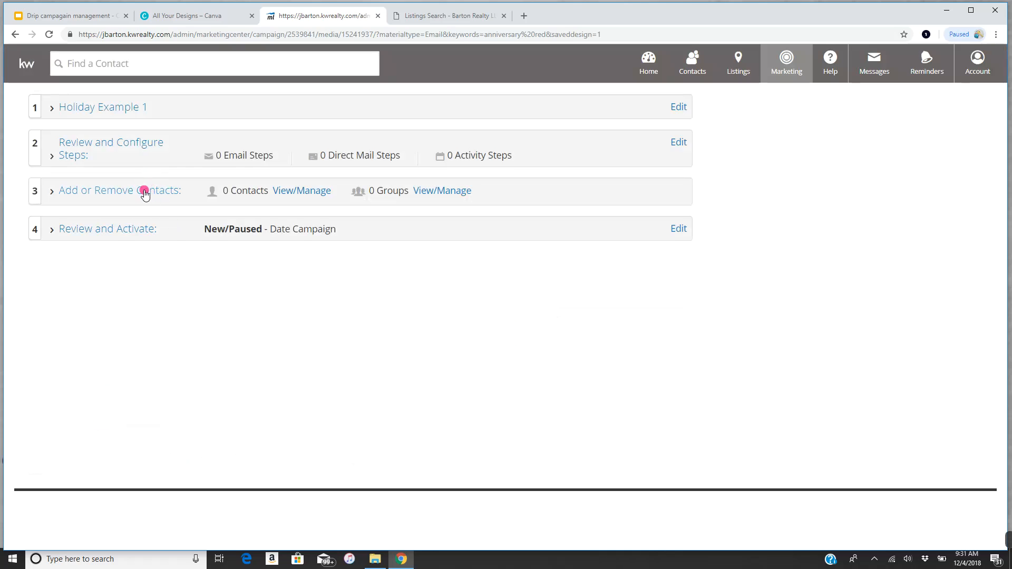
- Add the 17-contact Family group to the Holiday Example 1 campaign and save the change
click(125, 141)
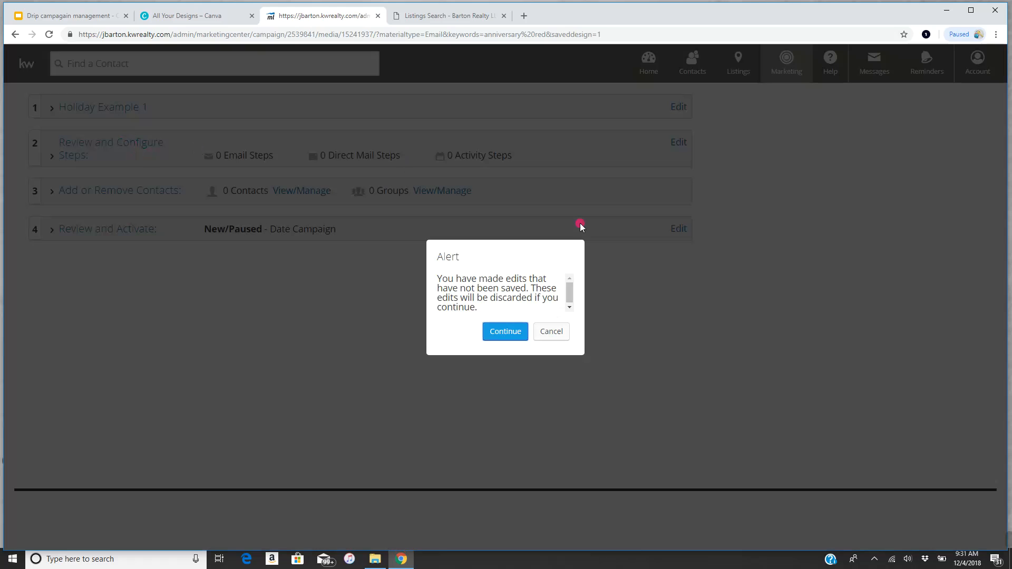
click(512, 332)
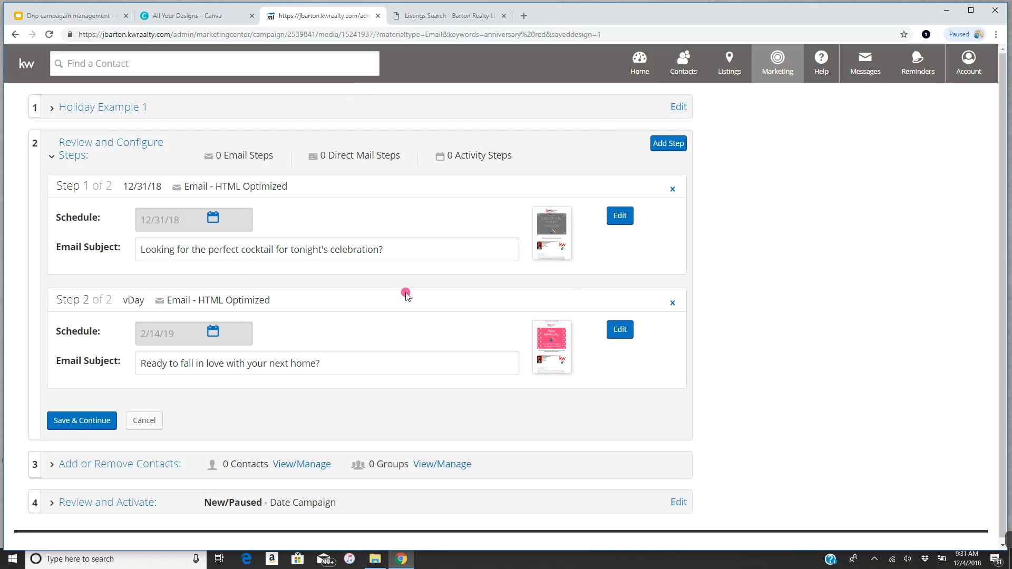
click(125, 467)
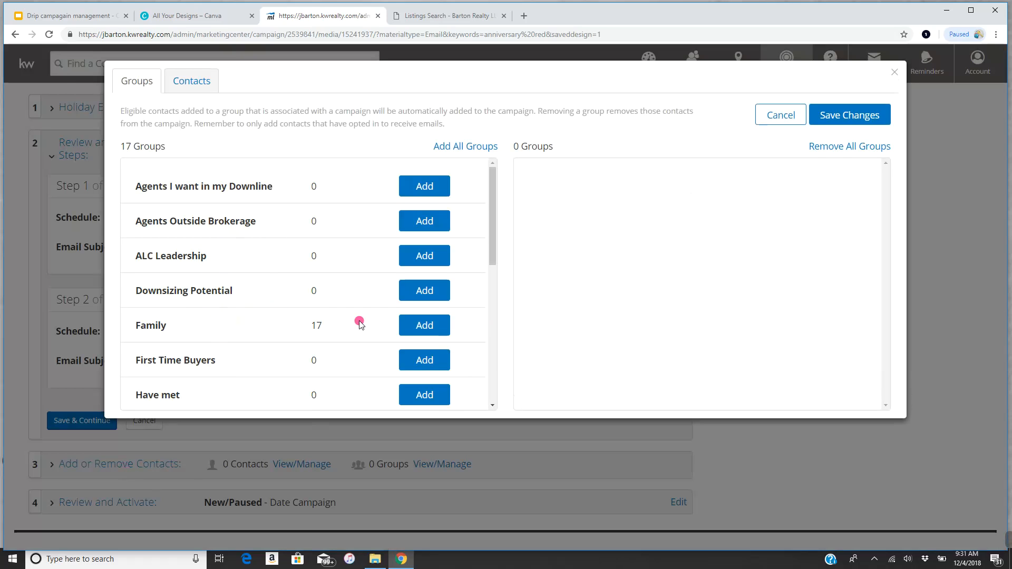
click(411, 329)
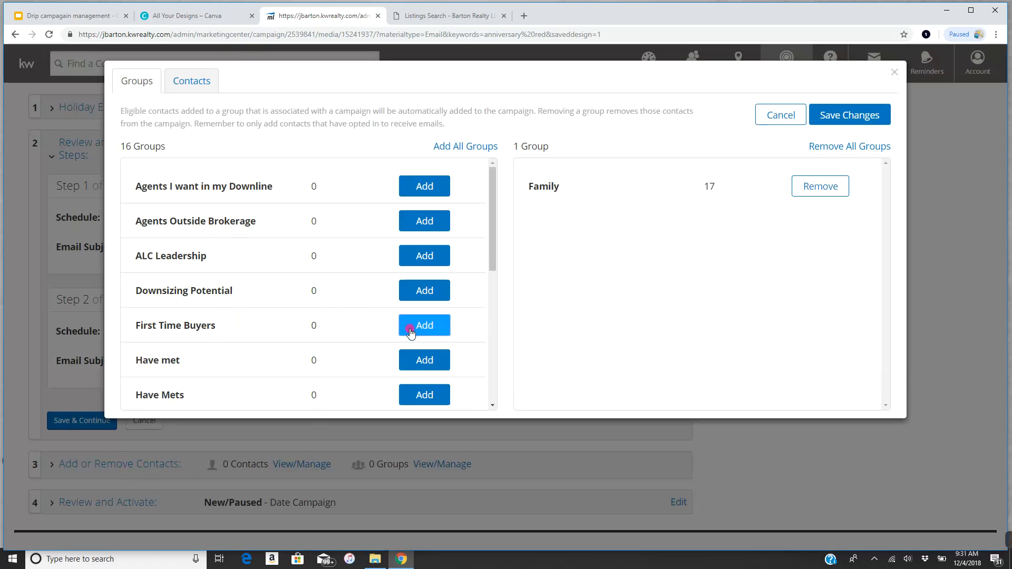
click(877, 114)
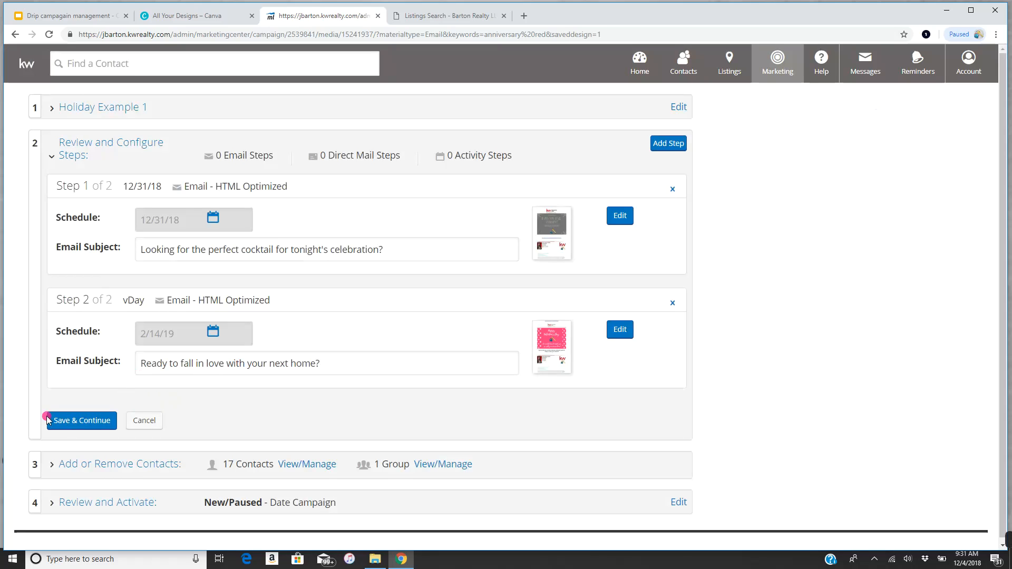
- Open Review and Activate, keep Monthly Newsletter as the follow-up, and leave the agreement unchecked
click(135, 504)
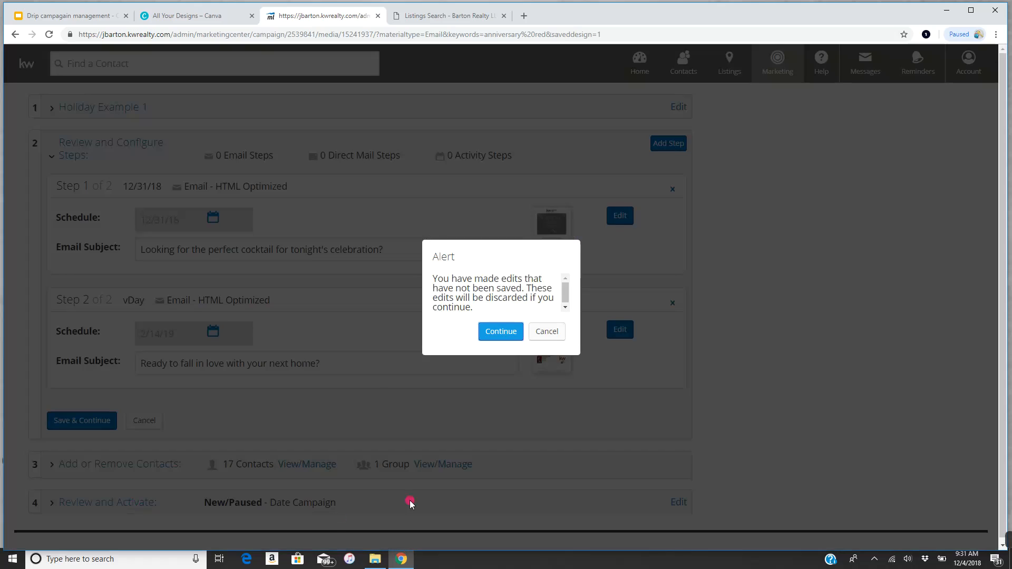
click(513, 331)
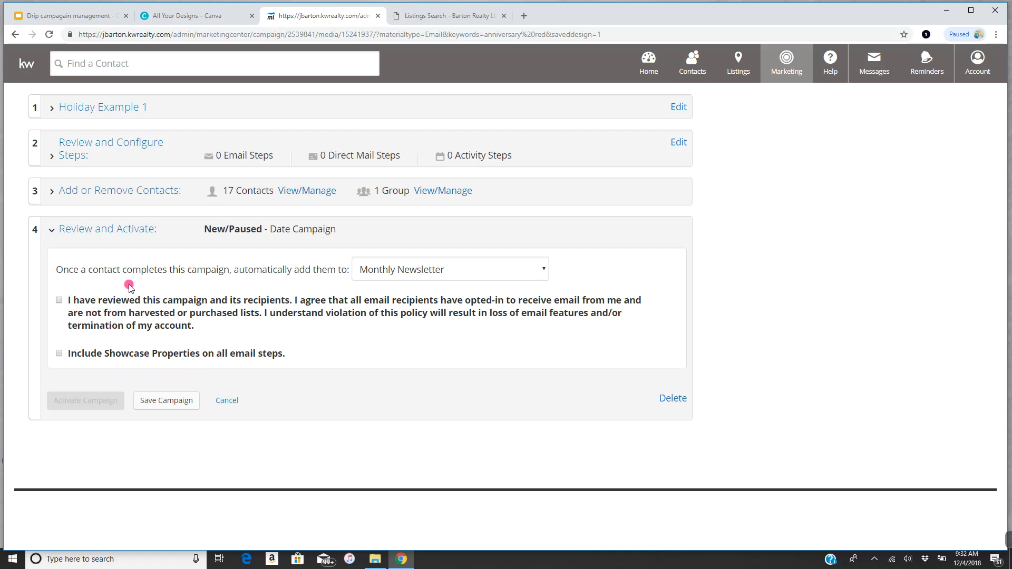
click(412, 273)
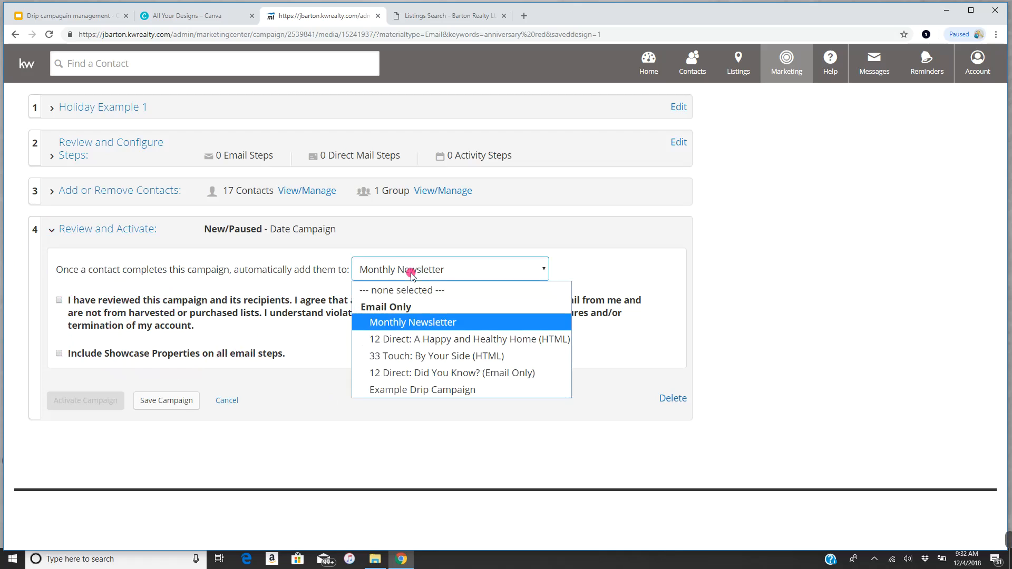
click(418, 322)
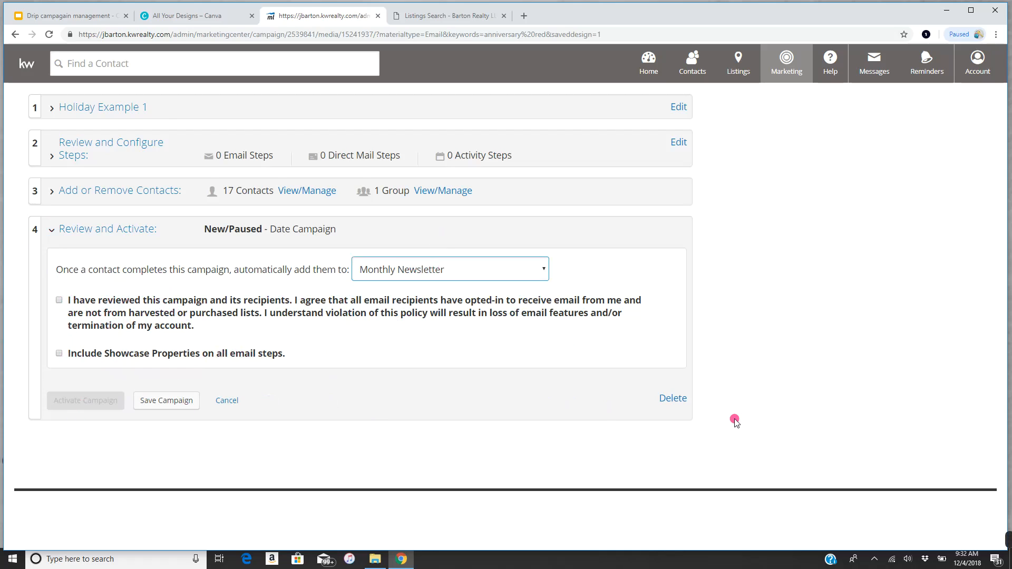
click(59, 300)
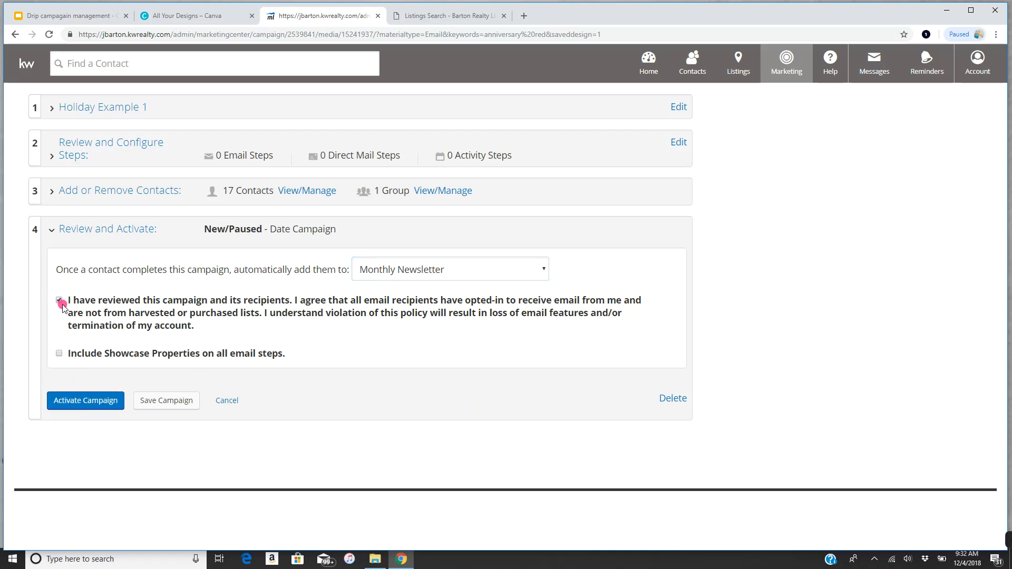
click(59, 300)
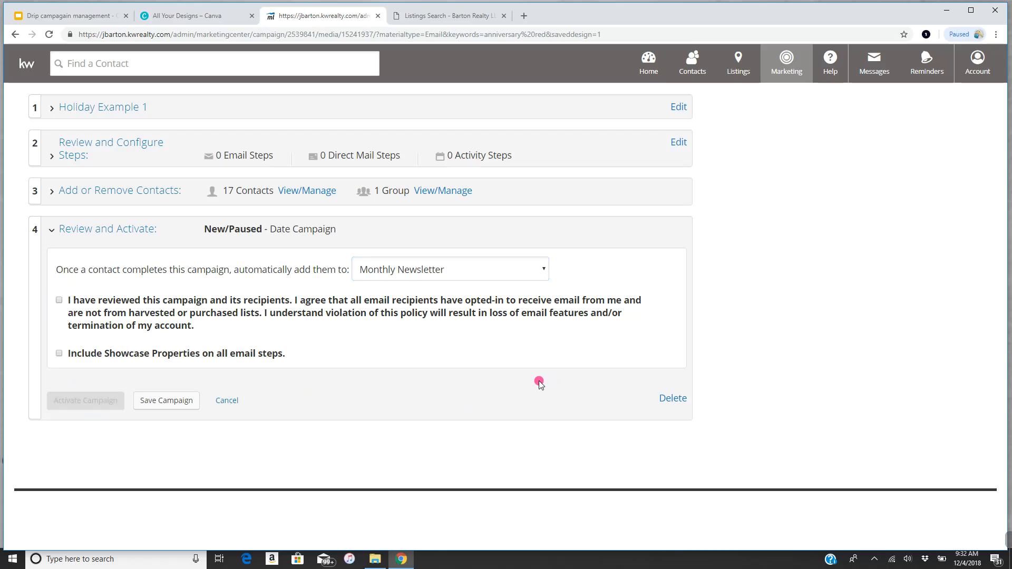